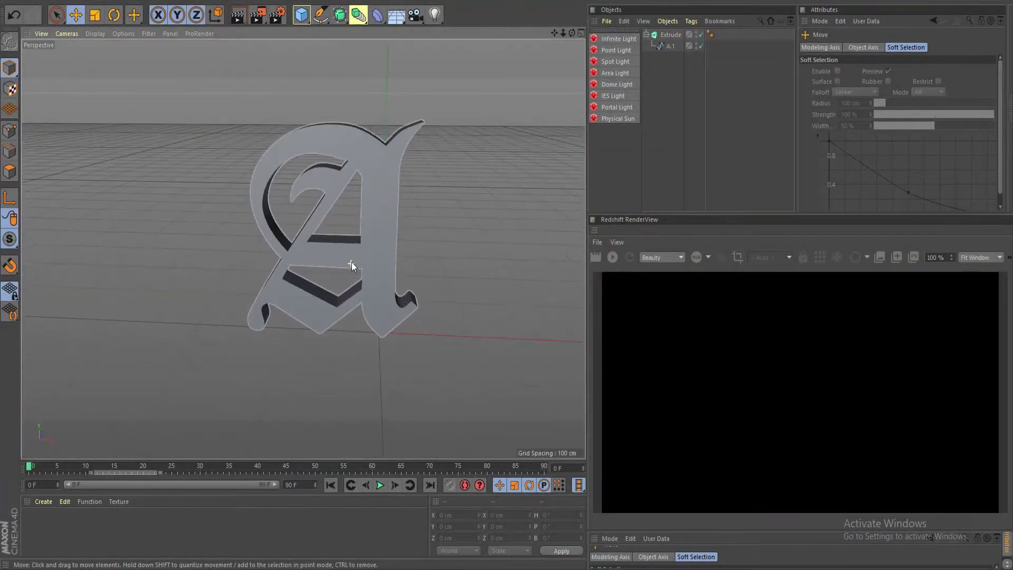
- Open the Picture Viewer, examine the lettering in the all-roads-lead-to-metal.jpg reference picture, and close the viewer
mouse_move(351, 262)
alt+mouse_down()
mouse_move(425, 220)
mouse_move(468, 235)
mouse_move(477, 196)
mouse_move(385, 196)
mouse_move(332, 159)
mouse_move(284, 188)
mouse_move(224, 251)
mouse_move(132, 268)
mouse_move(35, 244)
mouse_move(300, 283)
mouse_move(340, 256)
alt+mouse_up()
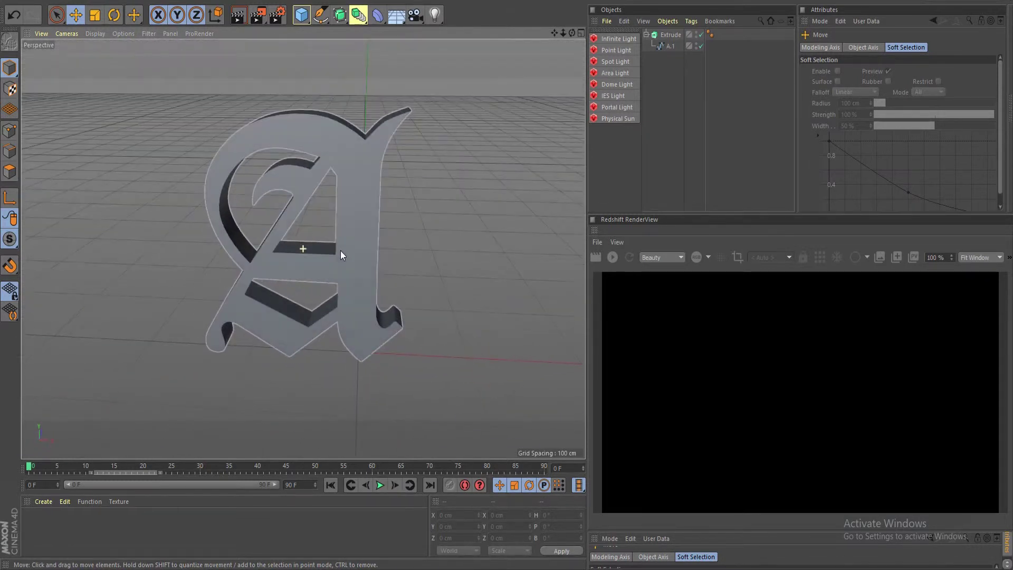
click(386, 231)
click(607, 3)
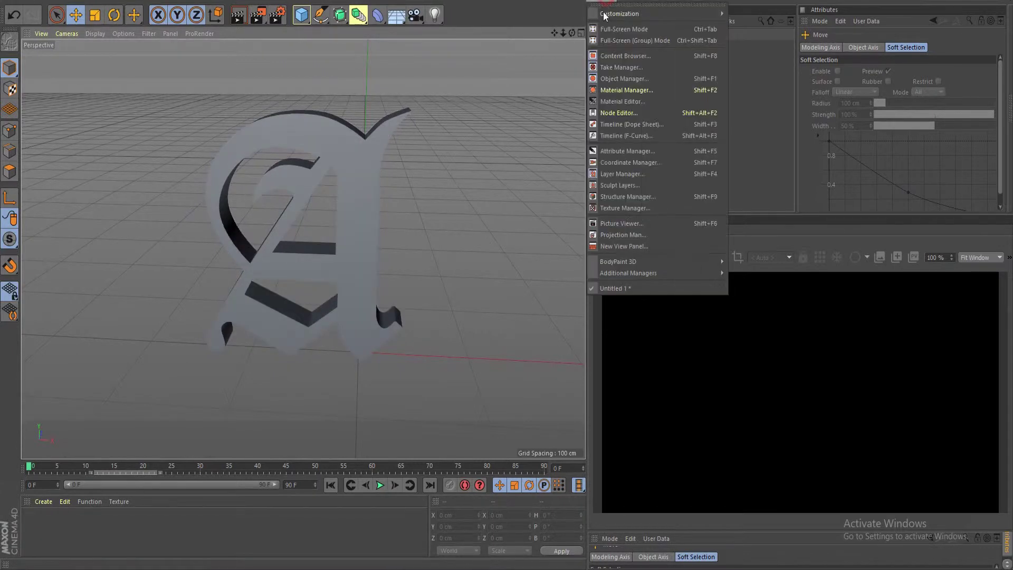
click(652, 225)
drag(752, 212, 436, 119)
scroll(387, 325, down, 4)
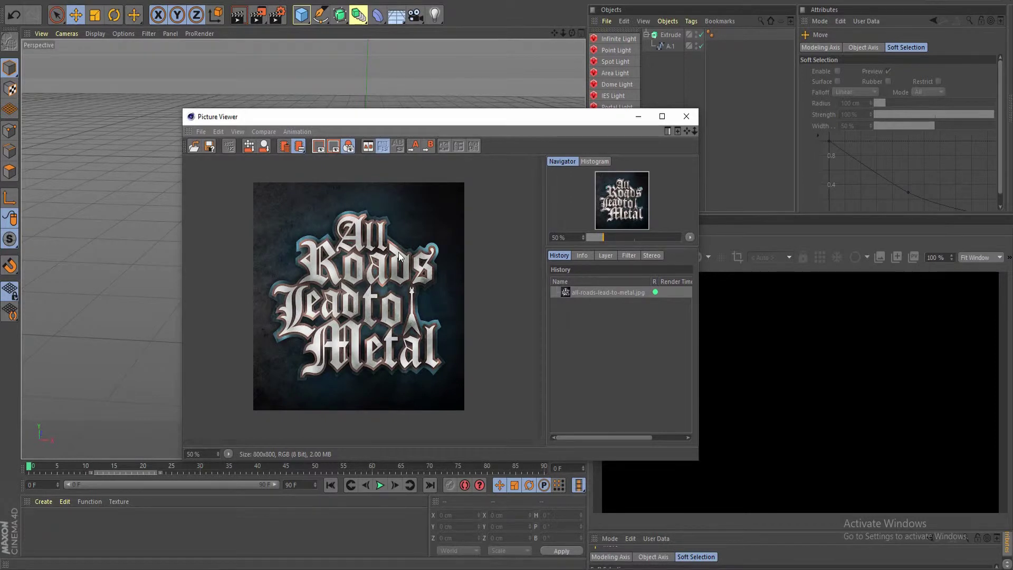
scroll(345, 288, up, 5)
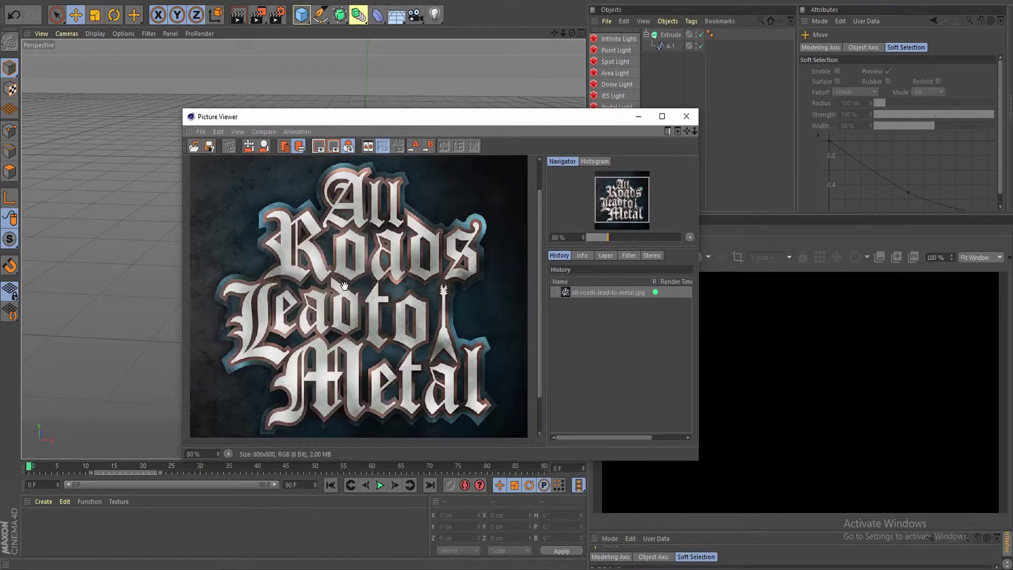
scroll(351, 285, down, 6)
scroll(390, 290, up, 4)
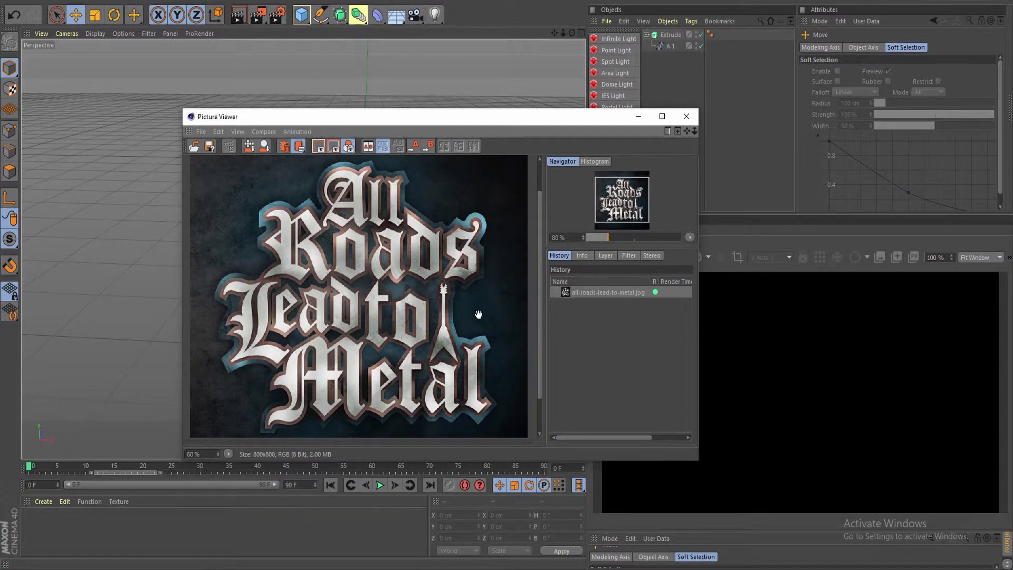
scroll(372, 285, up, 7)
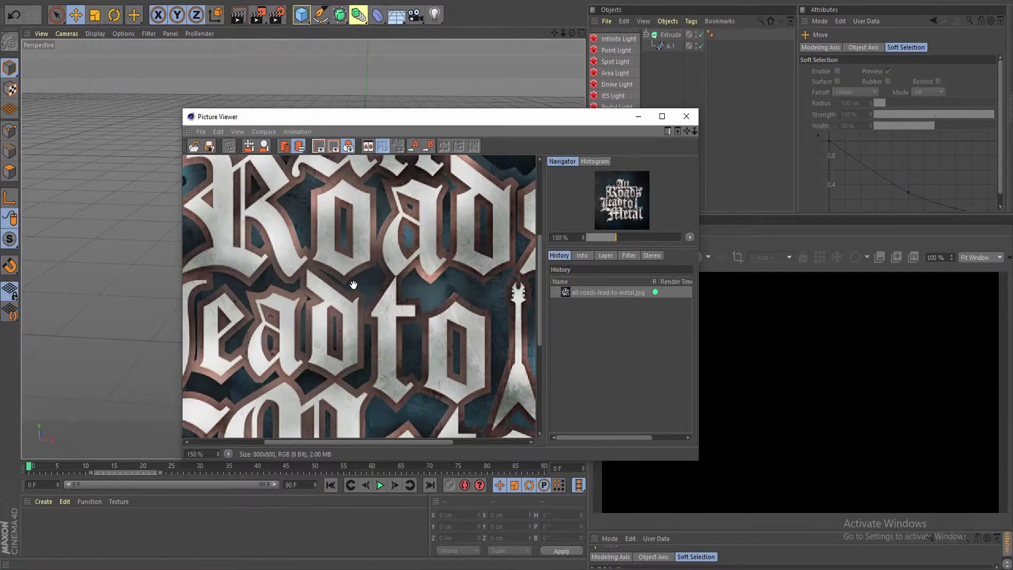
scroll(295, 335, down, 8)
scroll(309, 328, up, 2)
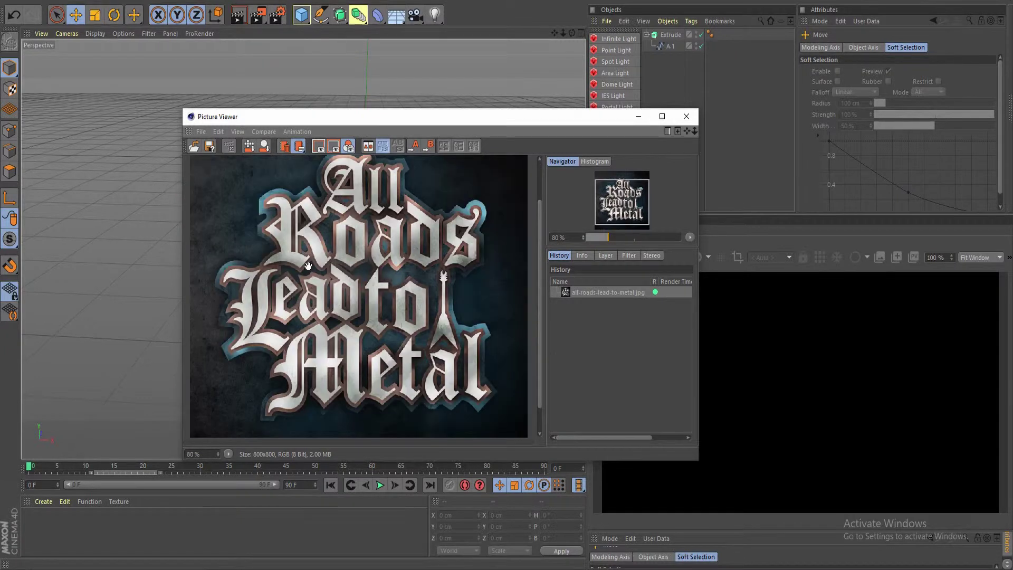
scroll(353, 307, up, 1)
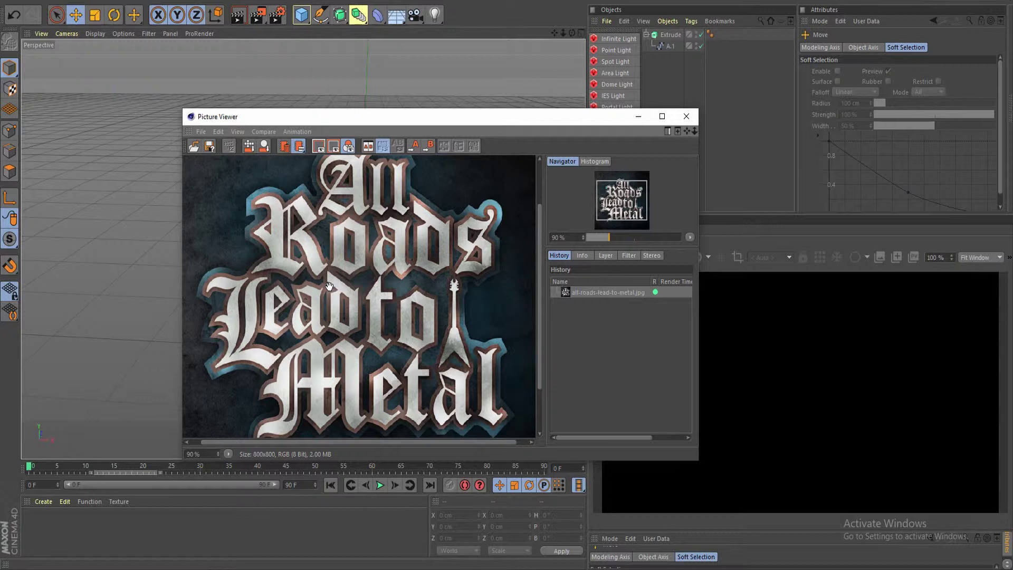
scroll(328, 287, down, 4)
scroll(329, 287, up, 3)
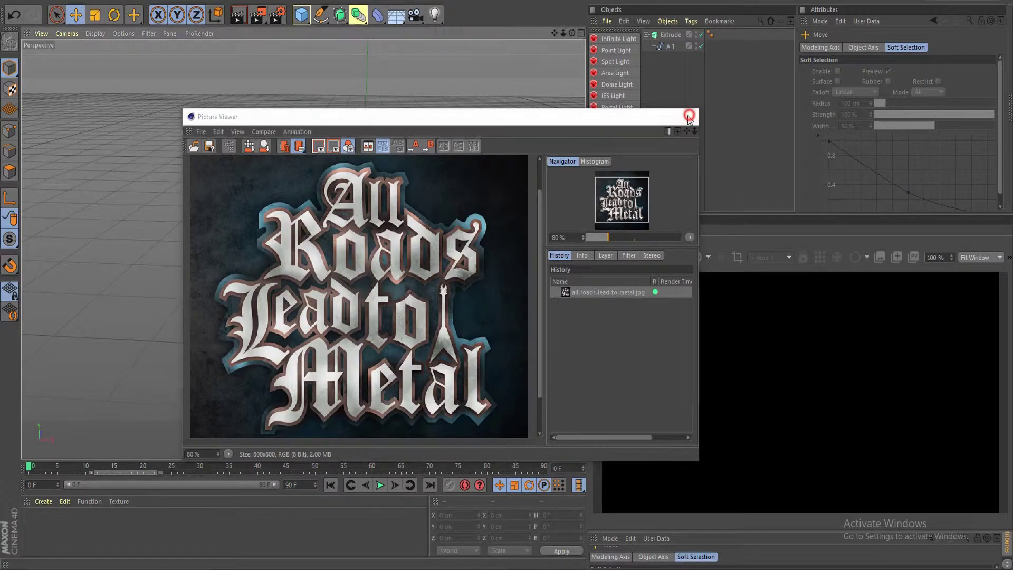
click(689, 116)
- Add a text spline reading BOT in the Sitka Small font
click(320, 15)
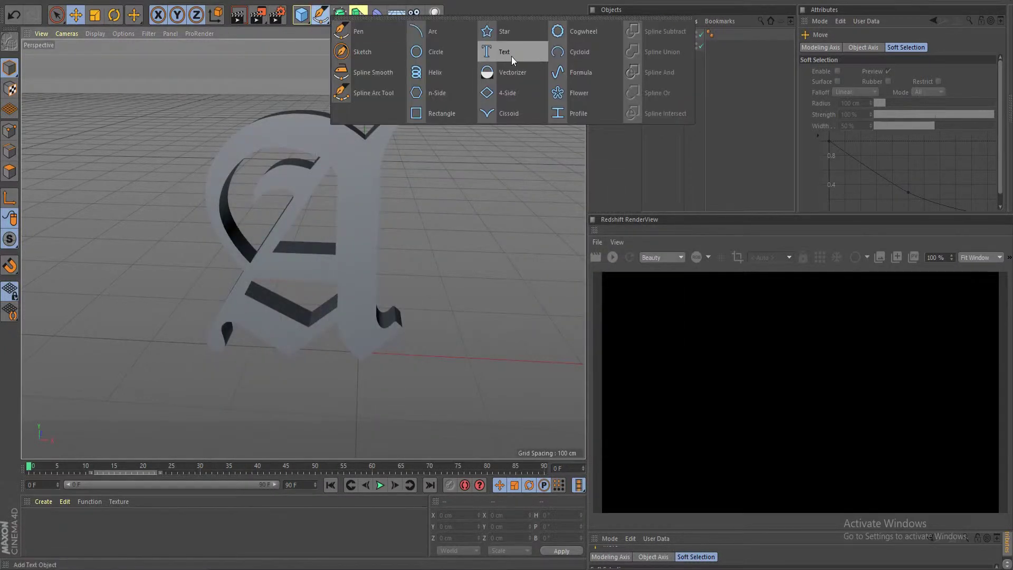
click(527, 54)
scroll(436, 220, down, 5)
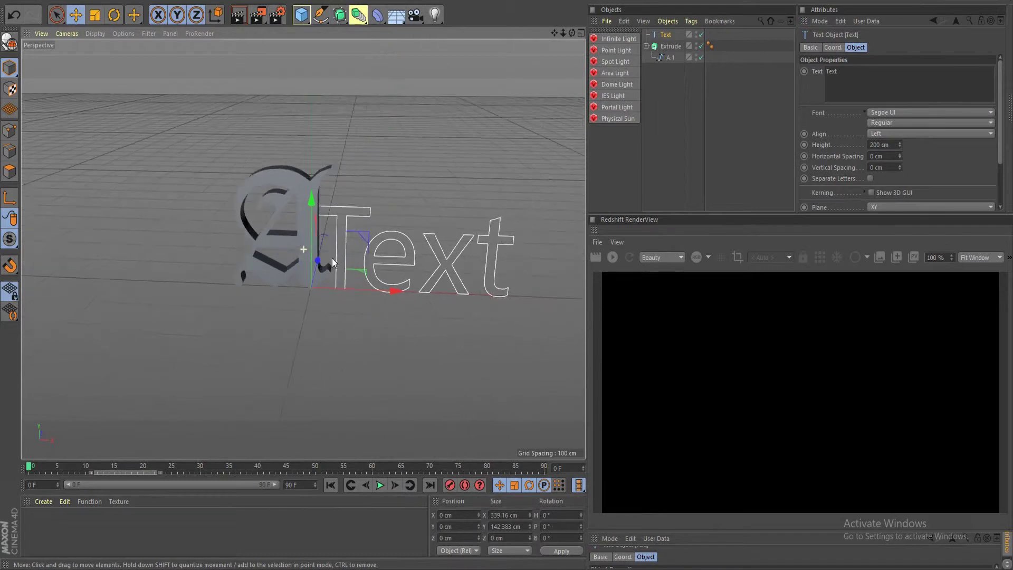
click(914, 112)
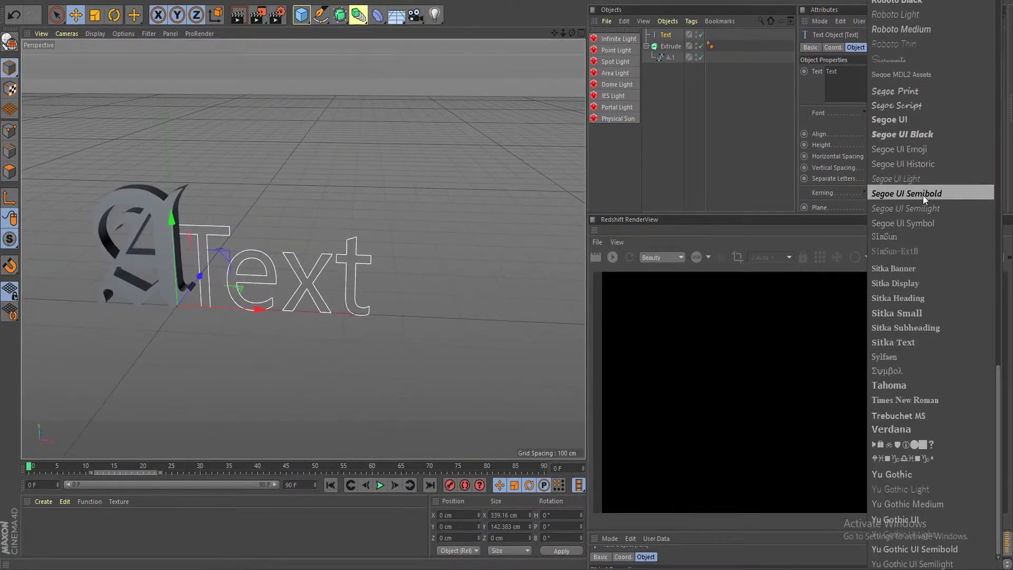
click(925, 312)
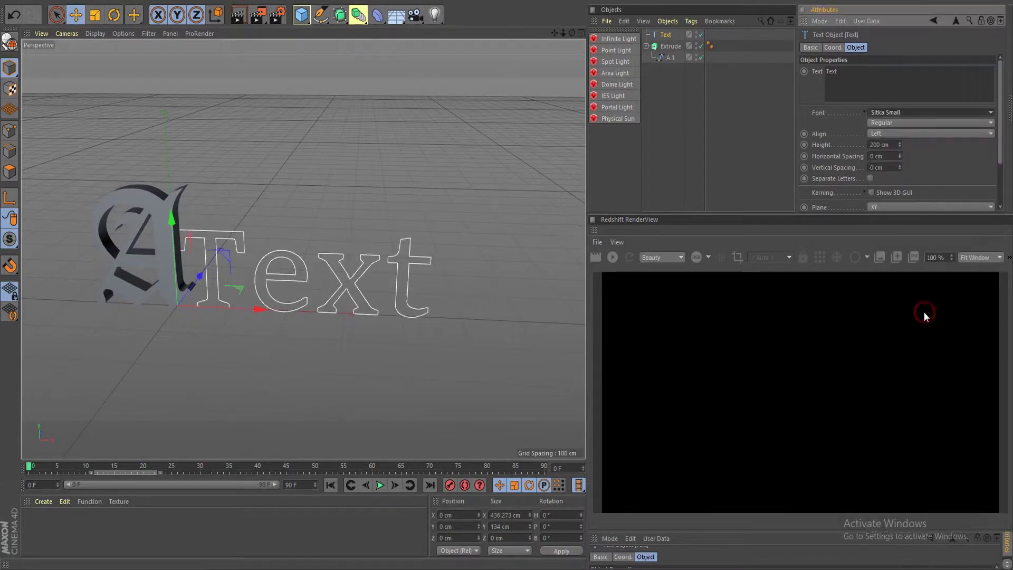
click(895, 72)
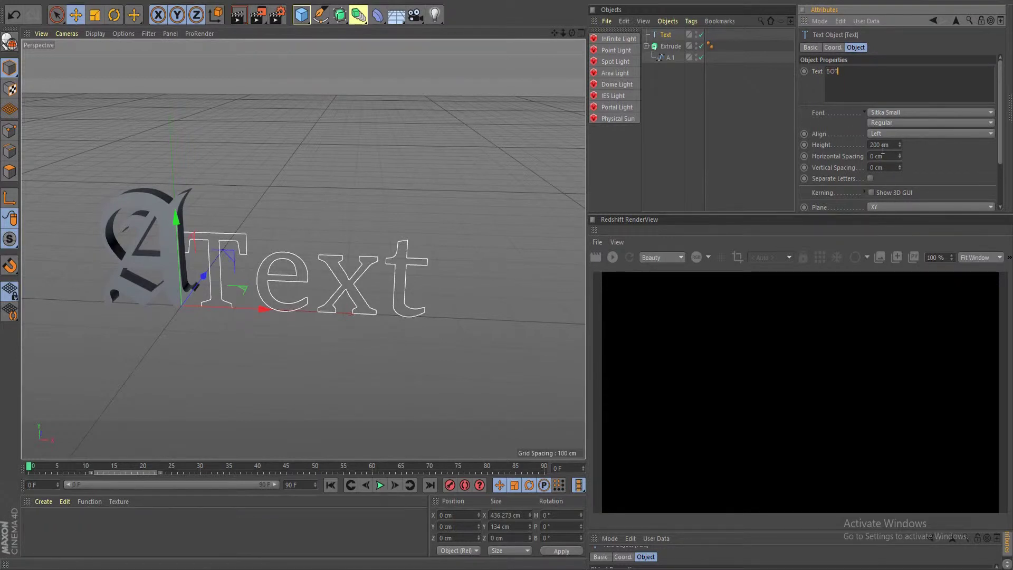
click(883, 148)
scroll(349, 240, down, 3)
scroll(275, 259, up, 6)
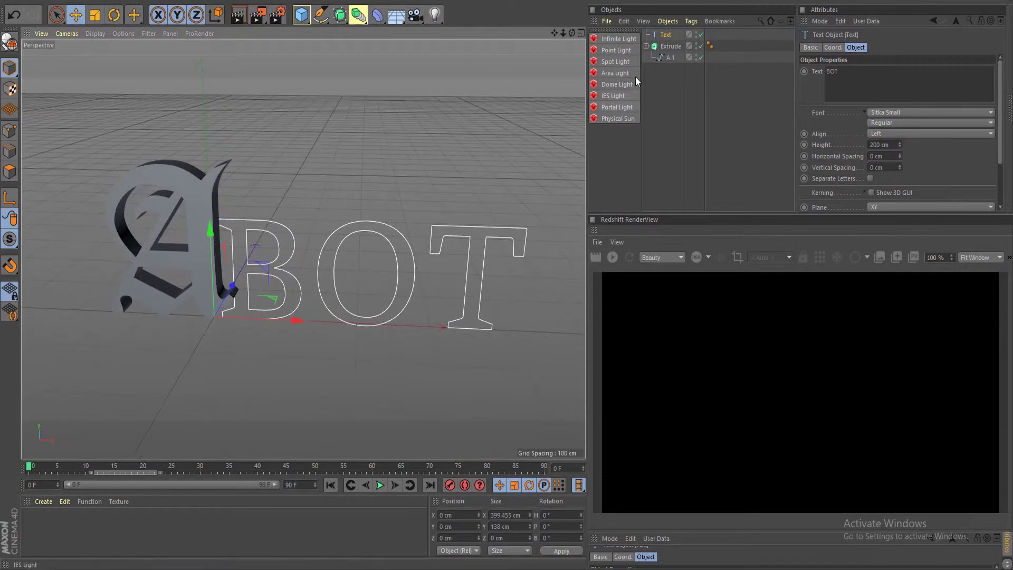
- Make the text spline editable and raise the top points of the letter O to about 214 cm in Y
key(c)
scroll(331, 312, up, 3)
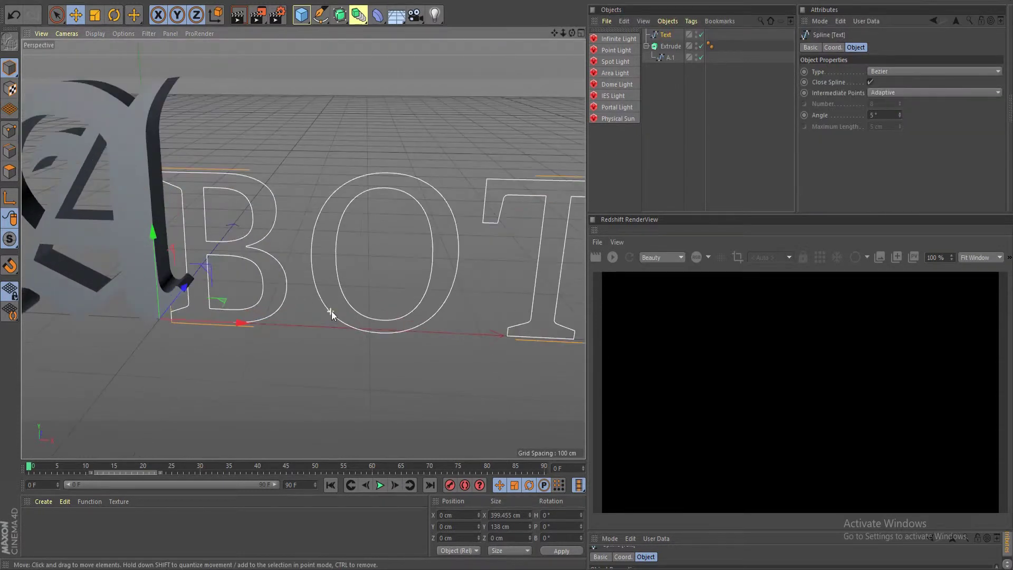
scroll(332, 311, down, 4)
alt+drag(332, 312, 283, 285)
click(9, 131)
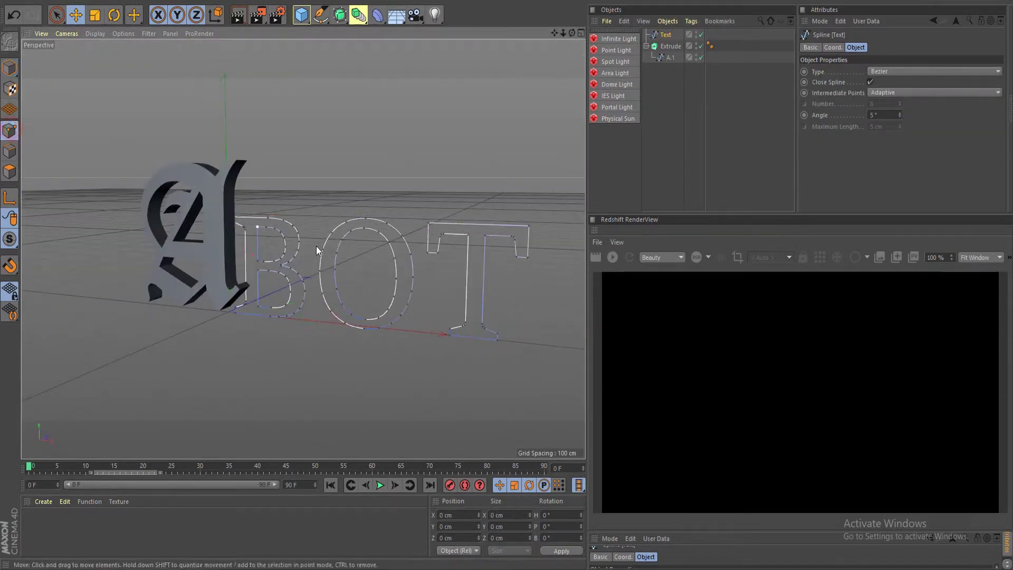
alt+middle_drag(317, 250, 291, 260)
key(space)
scroll(304, 252, up, 2)
drag(302, 241, 296, 222)
drag(302, 141, 304, 65)
scroll(311, 229, down, 2)
scroll(313, 233, up, 4)
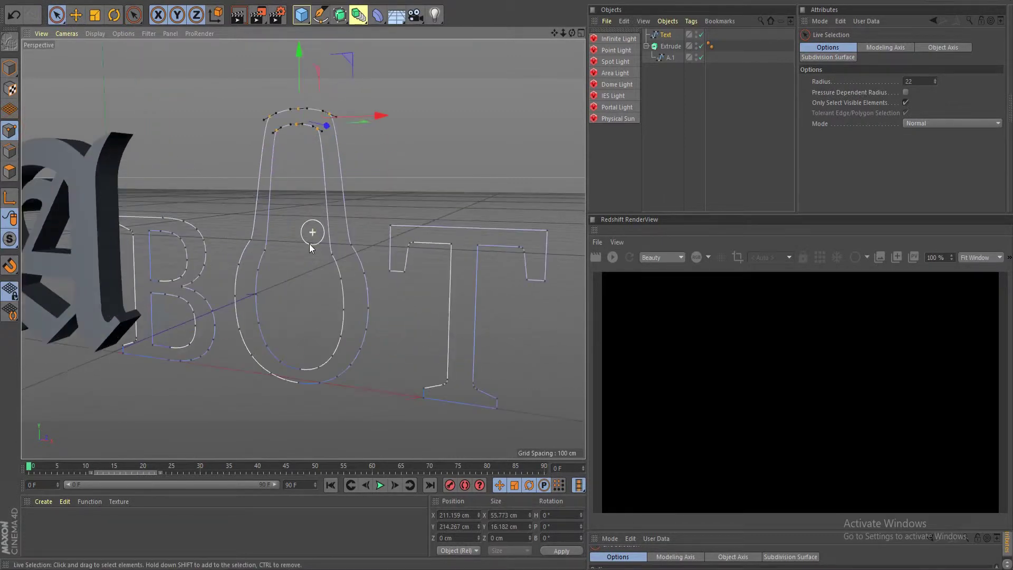
- Undo the vertical stretch of the letter O's top points
alt+drag(310, 248, 367, 271)
scroll(306, 275, down, 5)
key(ctrl+z)
alt+drag(290, 278, 322, 283)
scroll(267, 274, up, 5)
scroll(337, 246, down, 3)
scroll(351, 274, up, 4)
scroll(321, 283, up, 5)
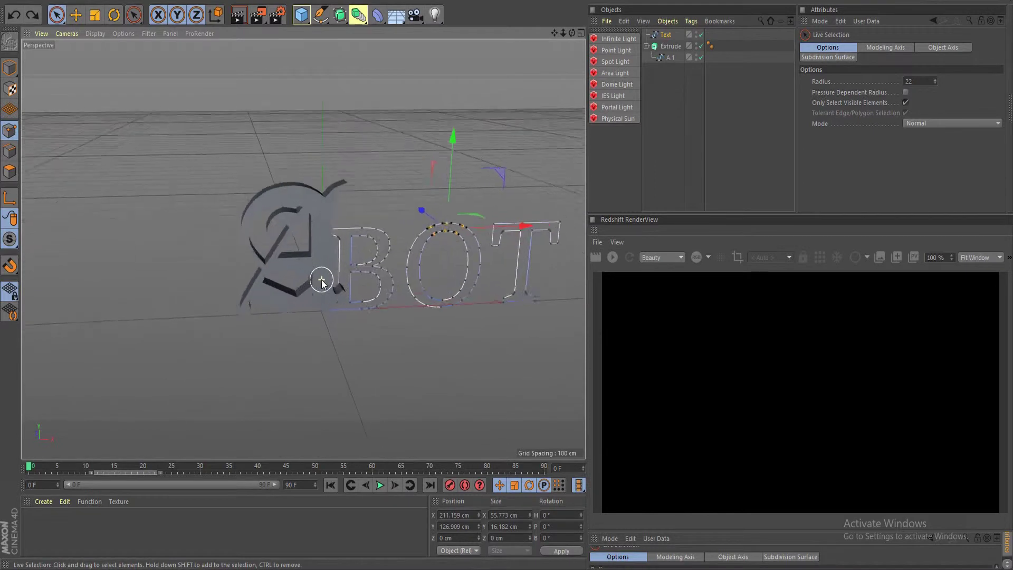
- Move the letter A spline inside the Extrude object along the X axis to about -99 cm
click(665, 35)
click(669, 55)
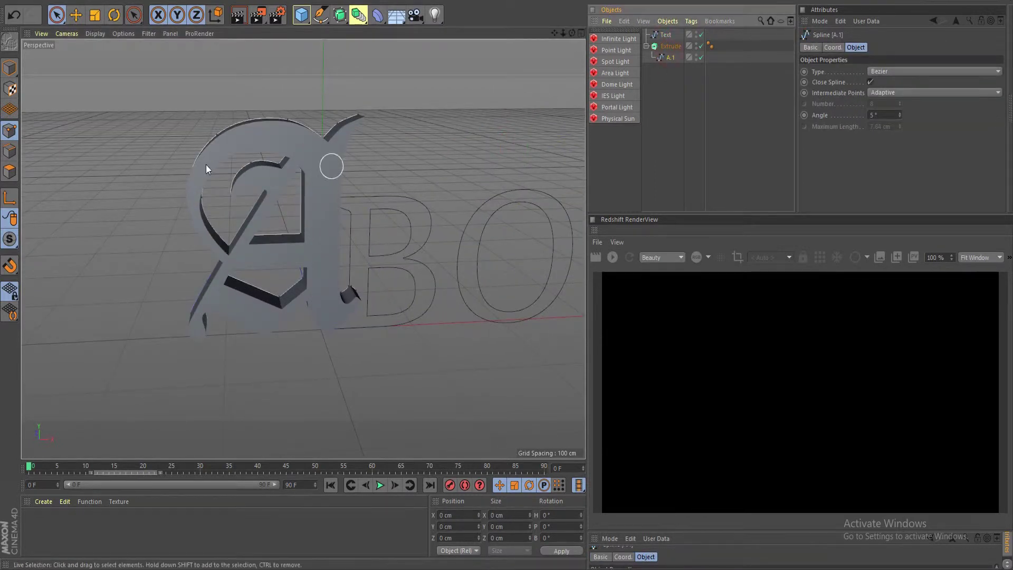
click(10, 68)
key(e)
drag(355, 224, 312, 226)
scroll(236, 313, down, 5)
scroll(218, 326, up, 5)
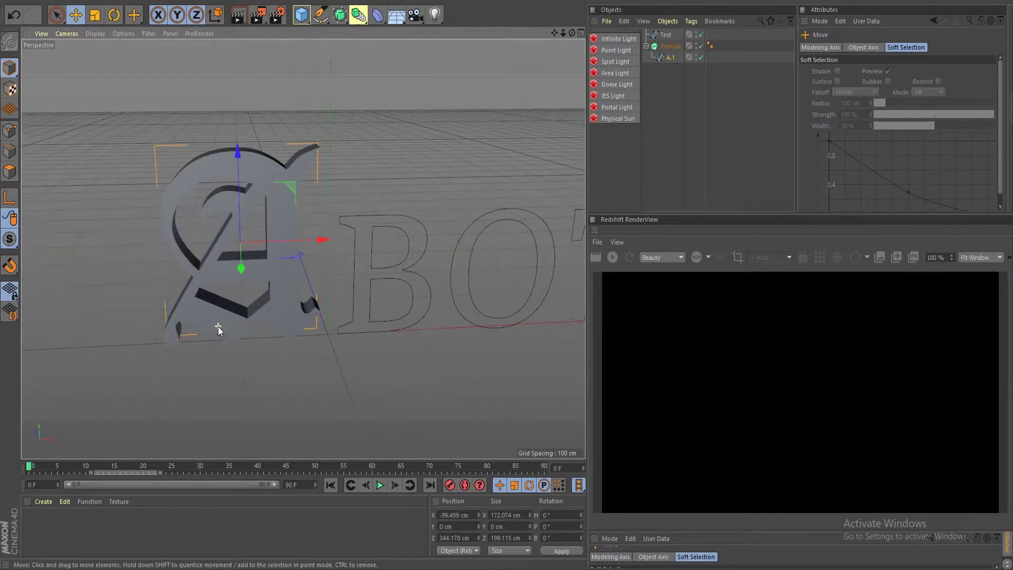
mouse_move(217, 326)
alt+mouse_down()
mouse_move(242, 226)
mouse_move(165, 264)
mouse_move(220, 331)
alt+mouse_up()
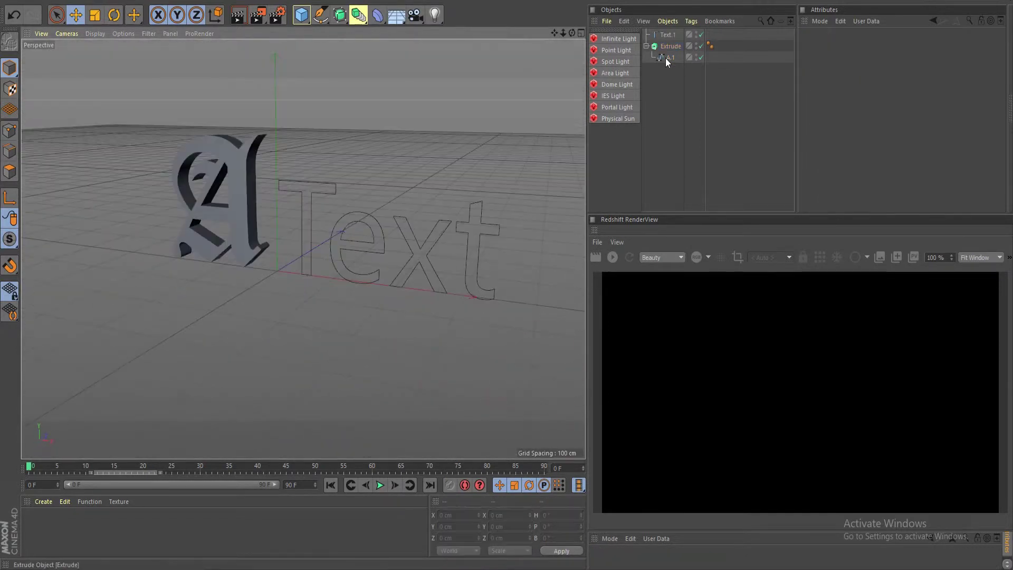
- Delete the letter A spline, the Extrude object and the remaining text spline to empty the scene
click(666, 58)
key(Delete)
click(669, 50)
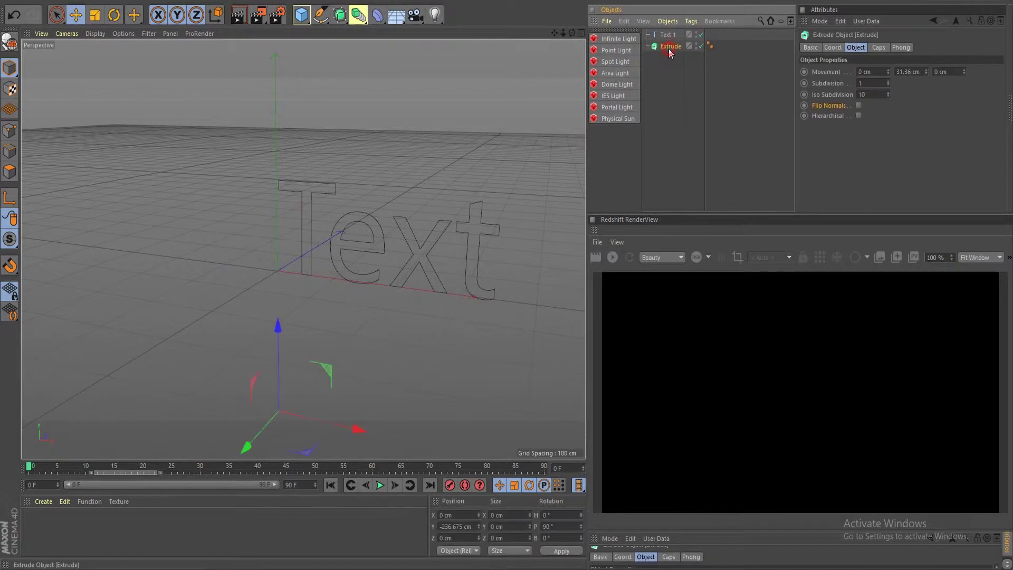
key(Delete)
click(666, 35)
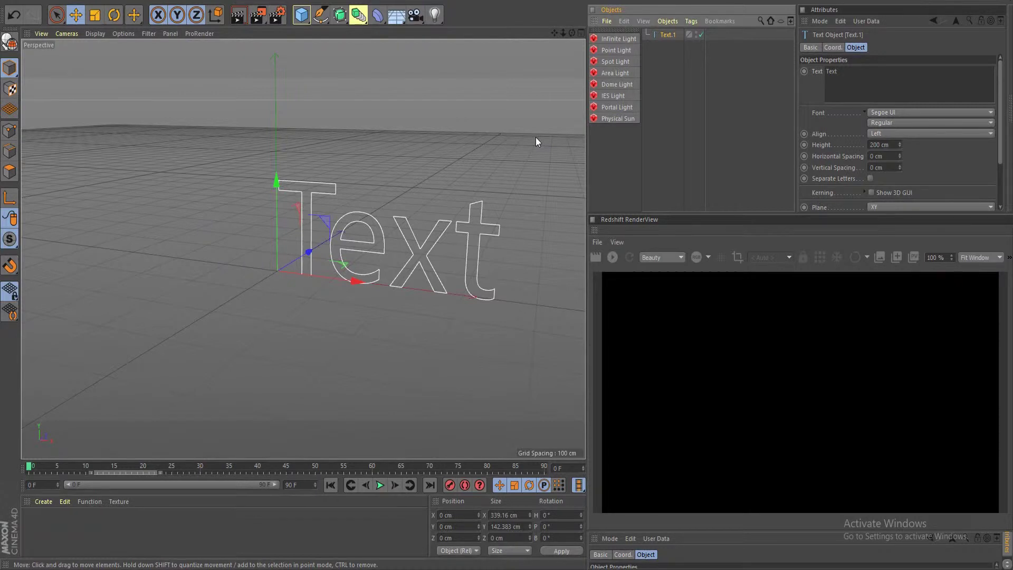
key(Delete)
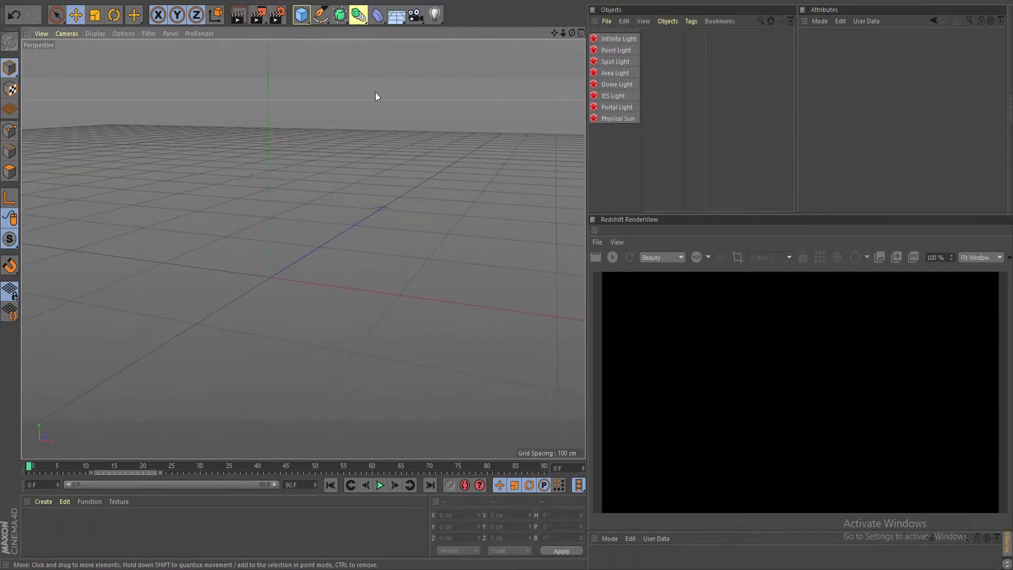
- Maximize the Top view, frame the whole reference picture, and show the viewport's background picture settings
middle_click(337, 185)
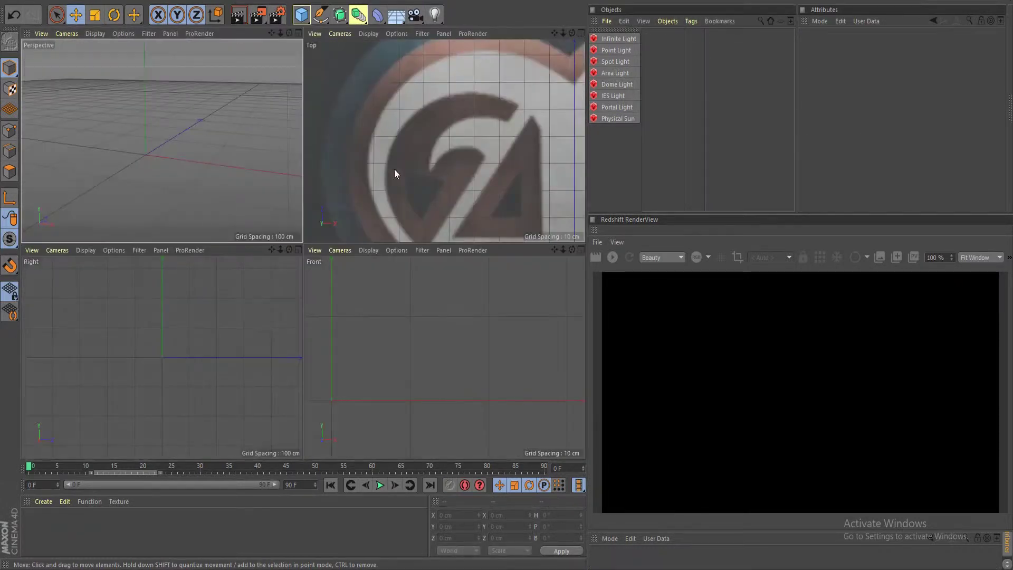
middle_click(450, 155)
scroll(288, 269, down, 10)
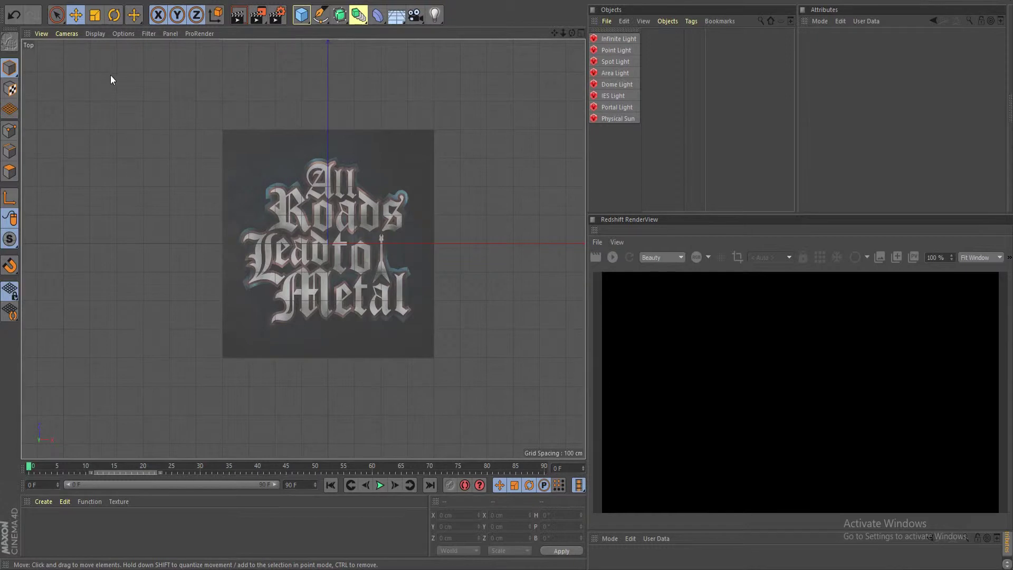
click(125, 34)
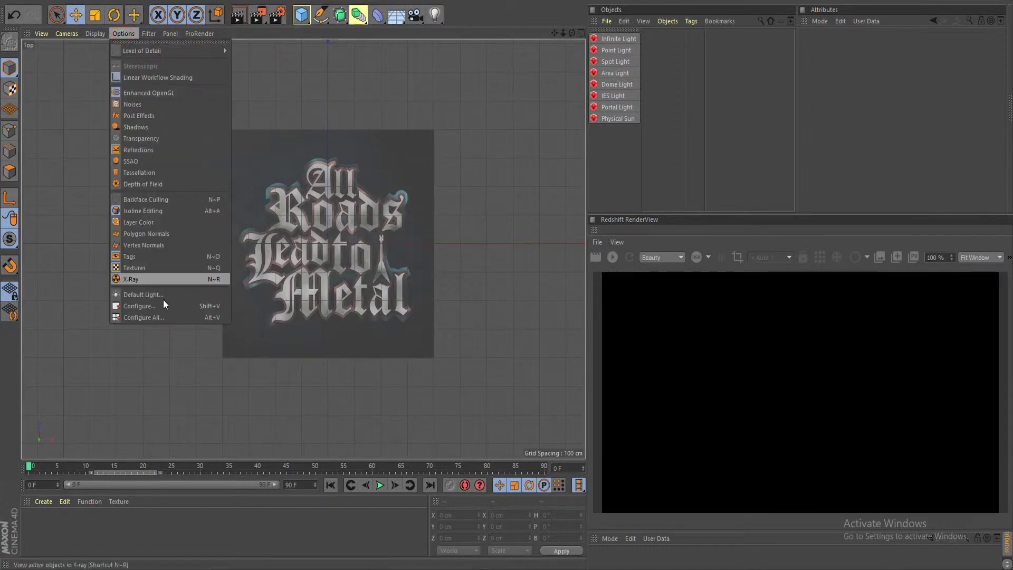
click(138, 306)
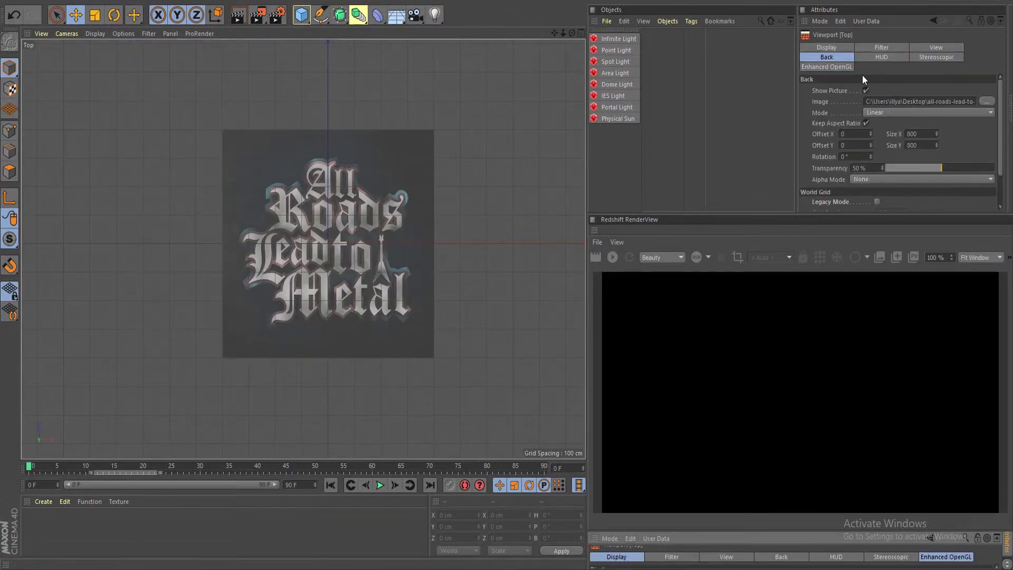
click(832, 48)
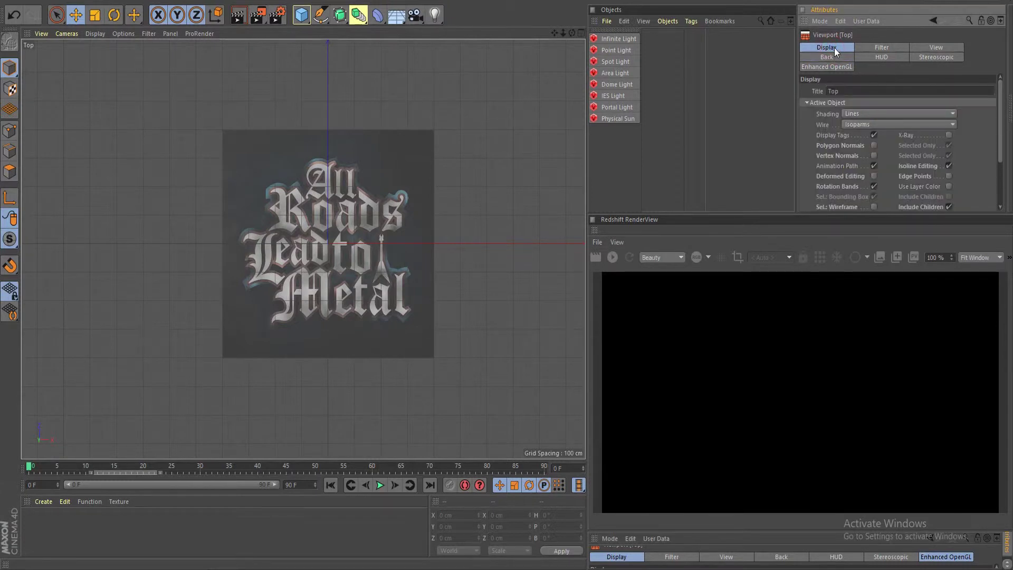
click(828, 57)
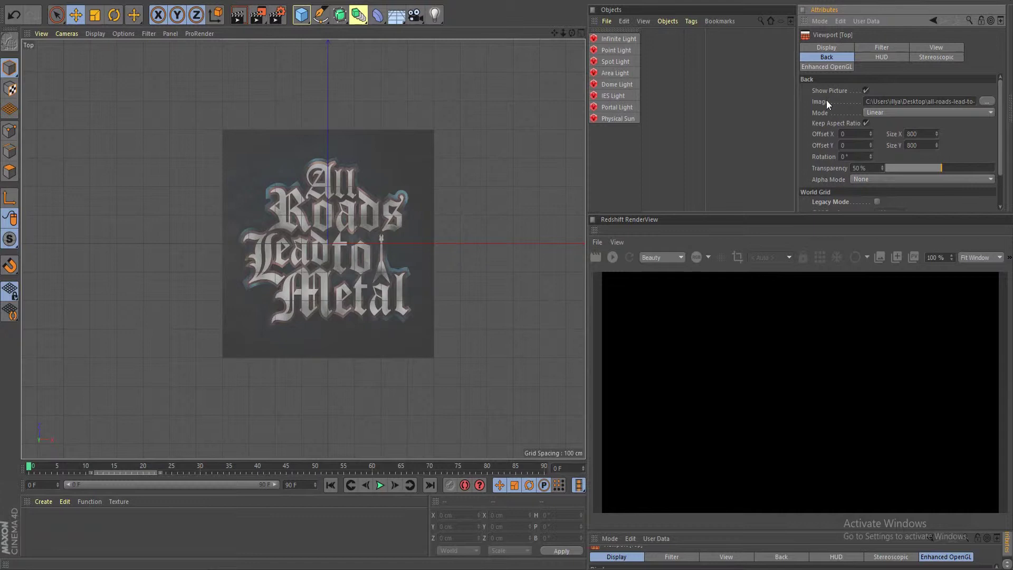
- Open the file browser for the background image, cancel it, and try adjusting the picture's transparency
click(987, 101)
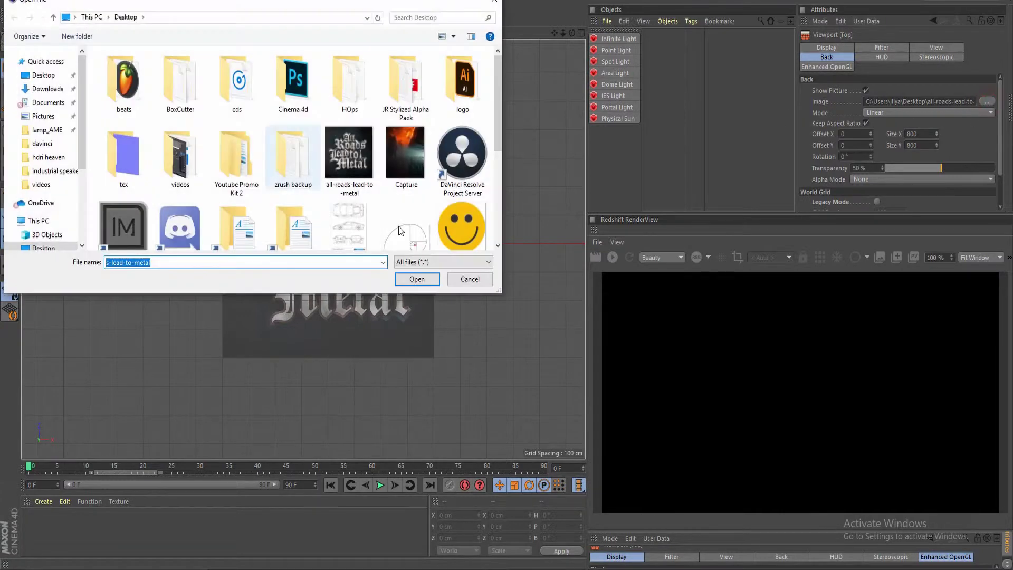
click(470, 280)
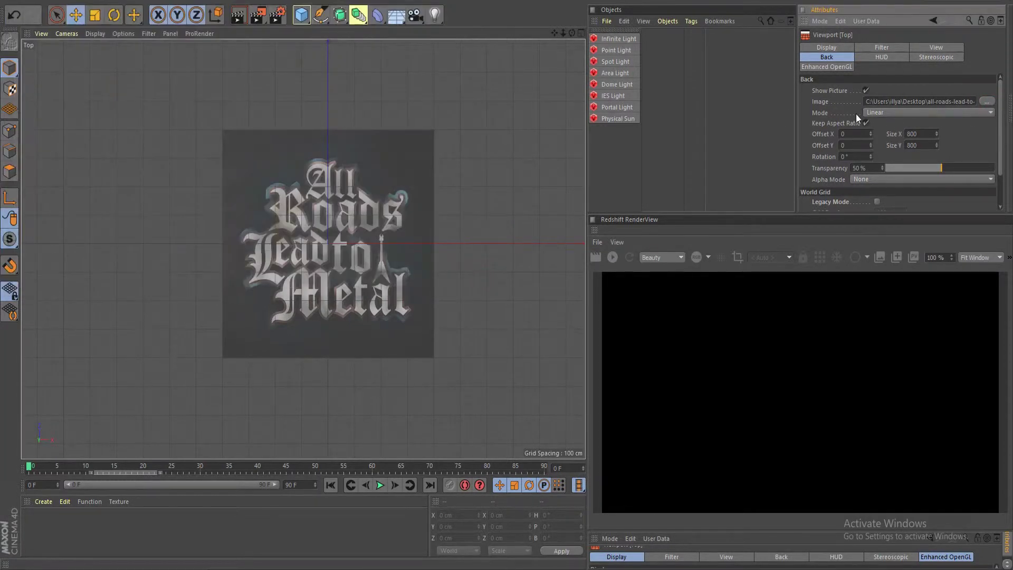
mouse_move(943, 170)
mouse_down()
mouse_move(860, 167)
mouse_move(997, 167)
mouse_move(882, 178)
mouse_move(958, 171)
mouse_move(862, 170)
mouse_move(949, 170)
mouse_up()
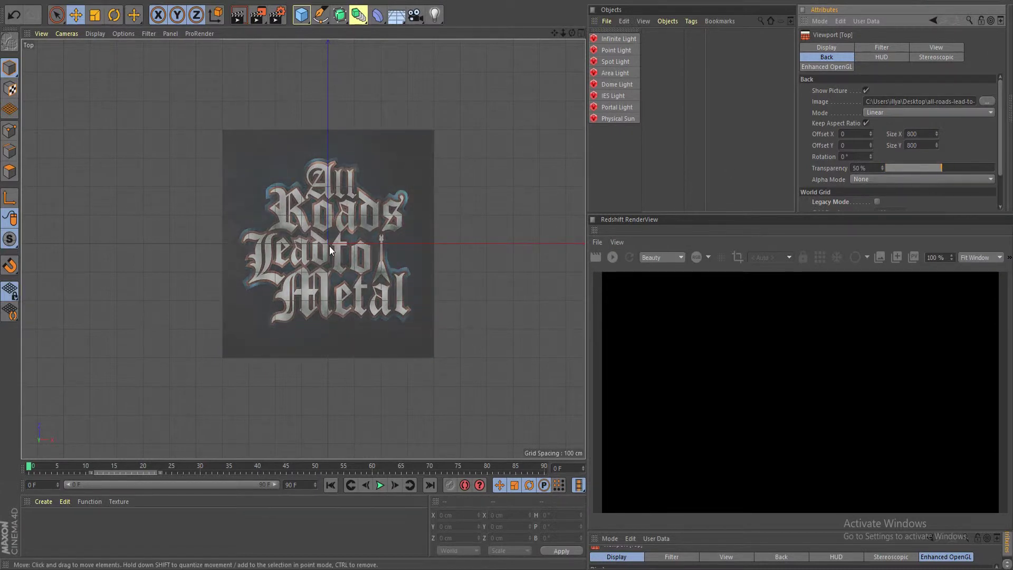
scroll(329, 247, down, 3)
scroll(283, 263, up, 4)
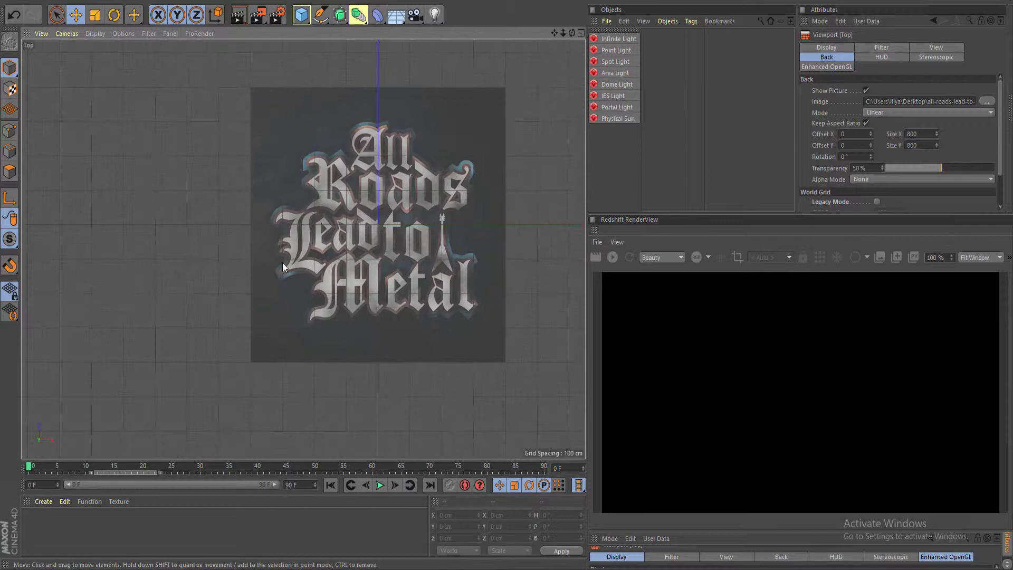
- Start a Bezier spline with the Pen tool at the tip of the L's upper-left serif in "Lead" and trace the serif's lower edge
scroll(359, 211, up, 4)
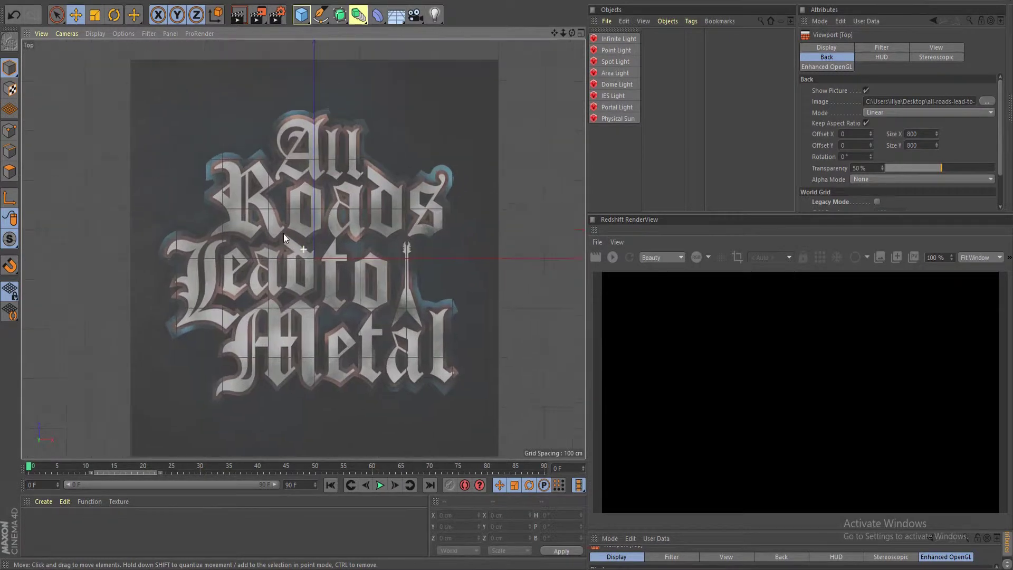
click(319, 18)
scroll(309, 209, up, 3)
scroll(344, 220, down, 2)
scroll(344, 221, down, 2)
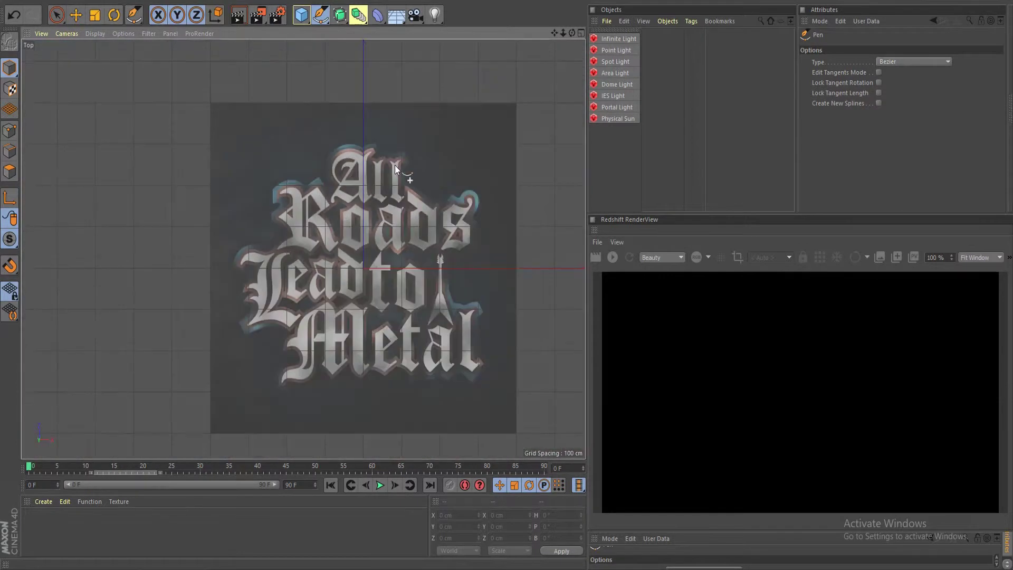
scroll(311, 175, up, 5)
scroll(158, 194, down, 5)
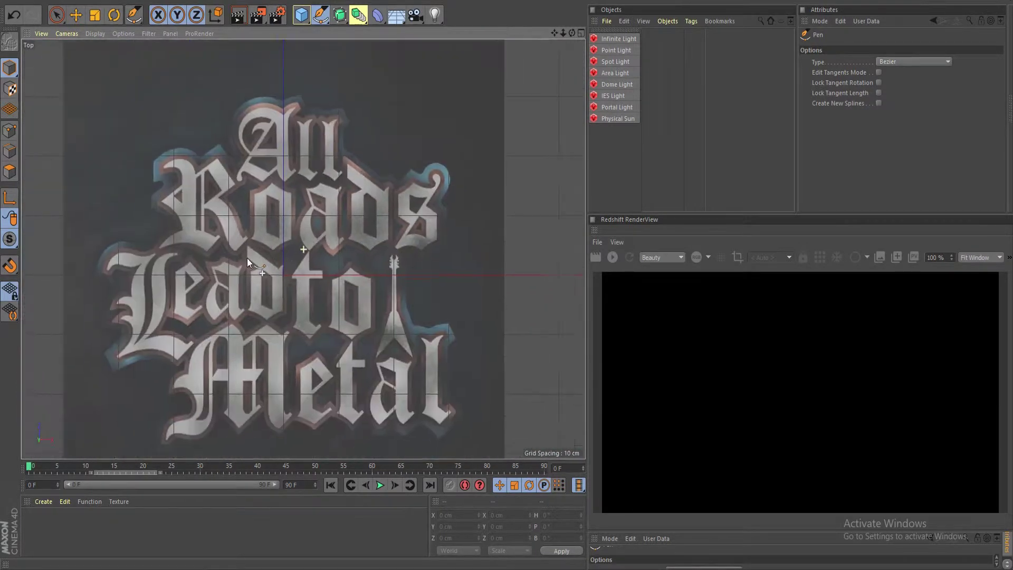
scroll(264, 221, up, 1)
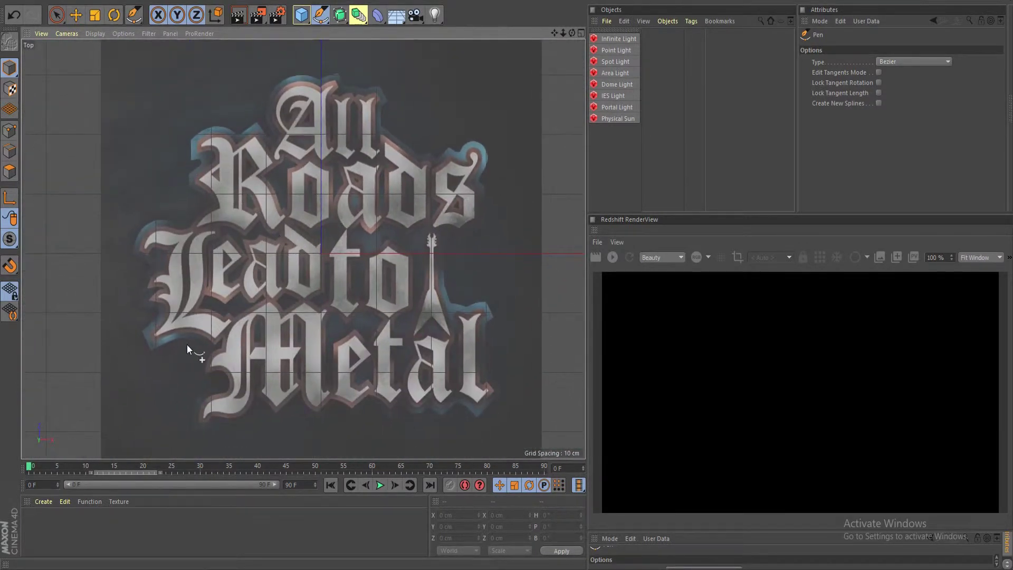
middle_drag(187, 344, 298, 327)
scroll(351, 271, up, 2)
scroll(357, 281, down, 3)
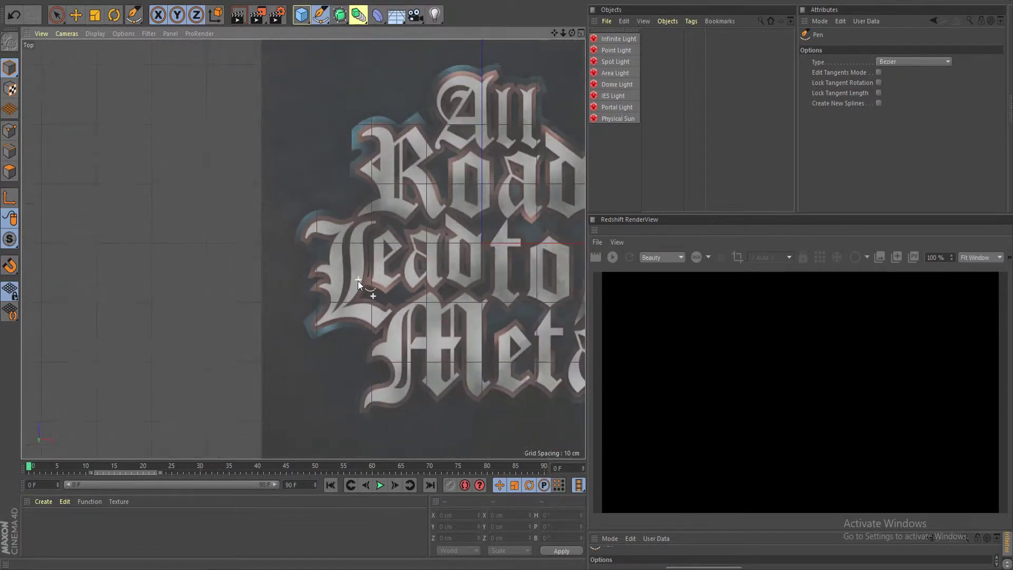
scroll(357, 273, up, 4)
scroll(388, 308, down, 4)
scroll(369, 300, up, 4)
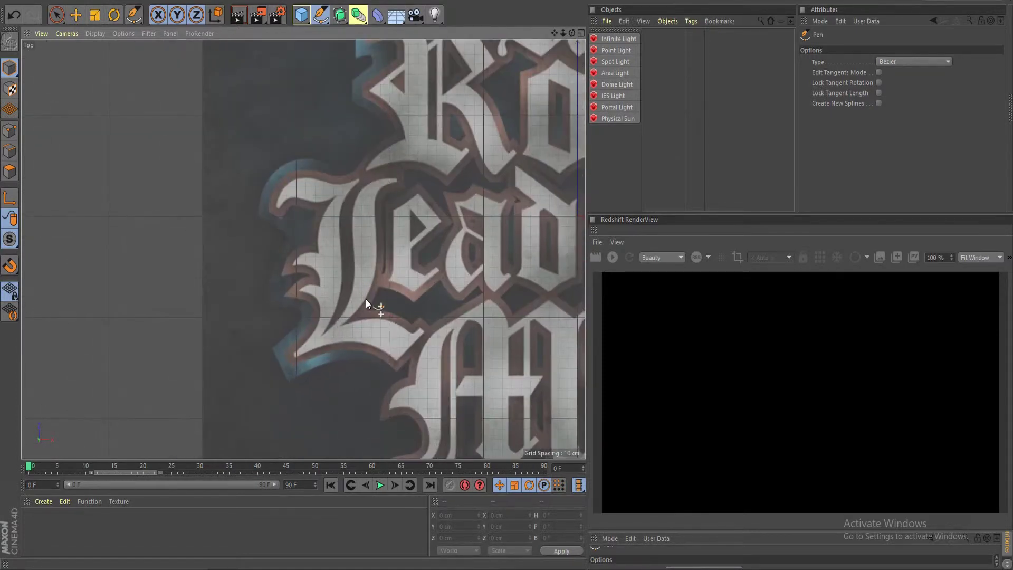
scroll(420, 297, down, 2)
scroll(335, 267, up, 6)
scroll(326, 293, up, 2)
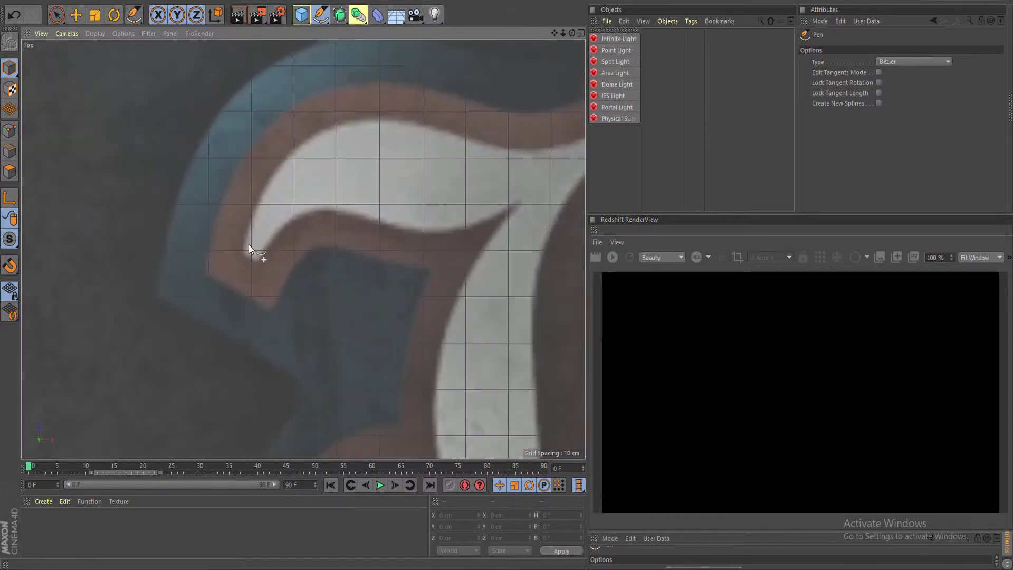
click(258, 261)
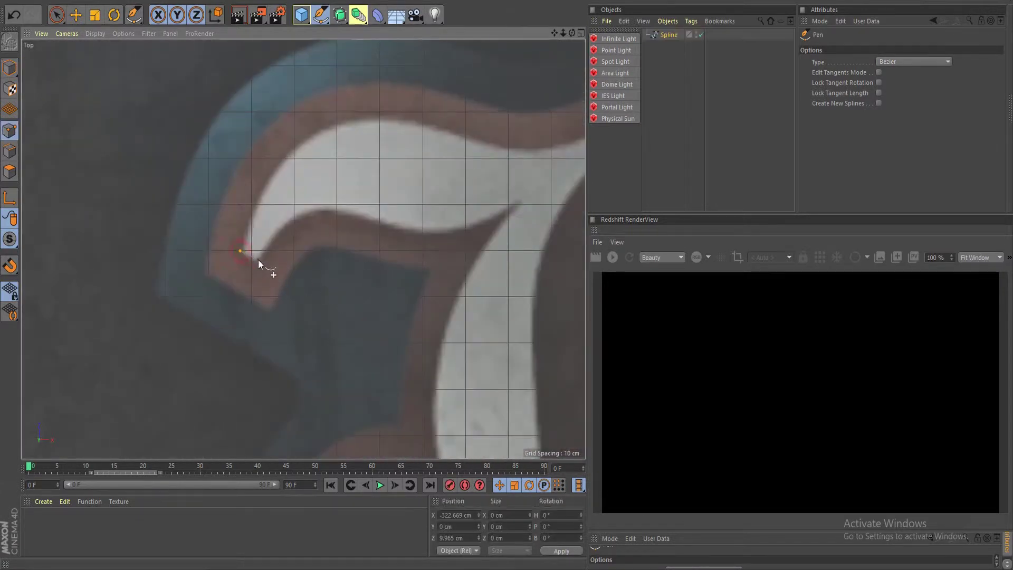
click(335, 208)
click(520, 203)
- Continue the spline down the left edge of the L's stem, placing points around its two pointed spurs
scroll(464, 261, down, 3)
scroll(440, 243, up, 3)
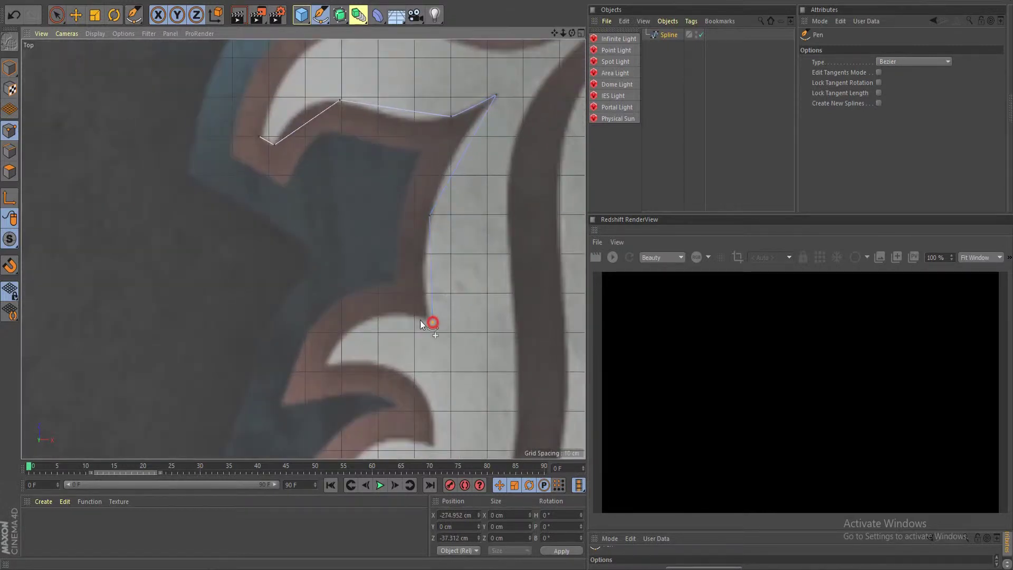
click(326, 363)
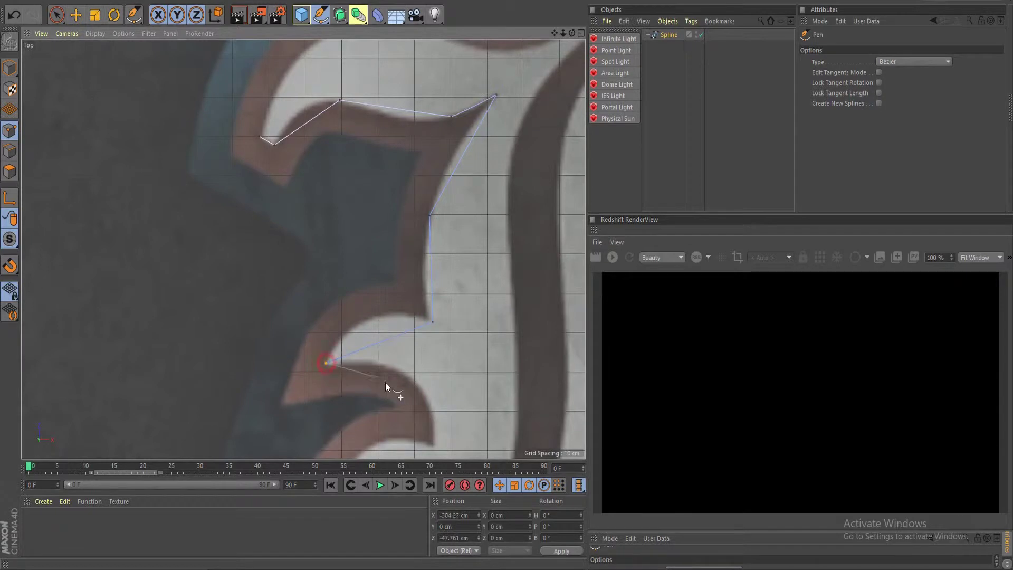
click(414, 381)
alt+middle_drag(457, 417, 457, 274)
click(436, 304)
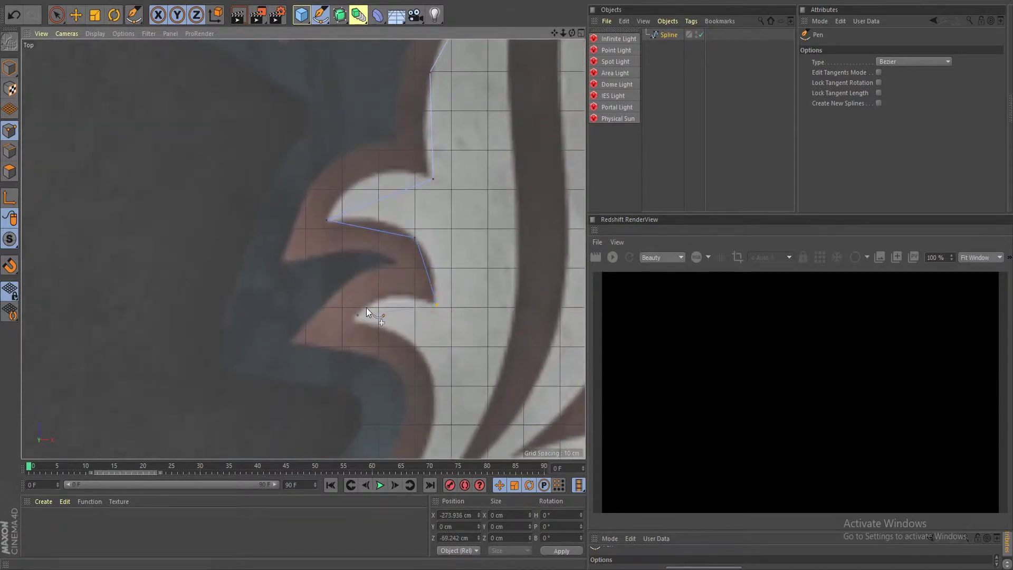
click(356, 319)
- Trace the L's outer left curve below the spurs down to the pointed left end of its foot
alt+middle_drag(395, 309, 383, 218)
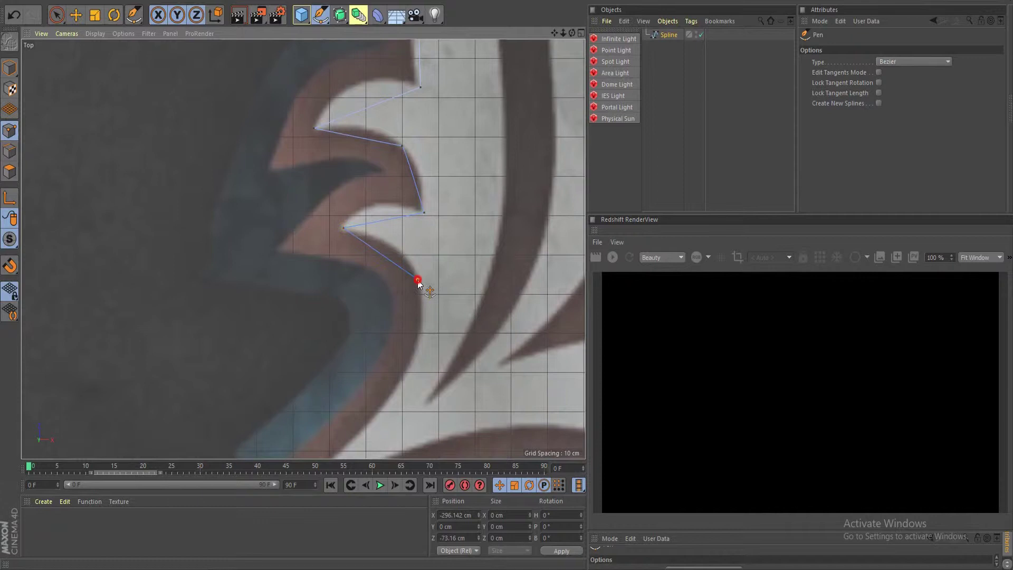
click(405, 381)
alt+middle_drag(405, 381, 422, 221)
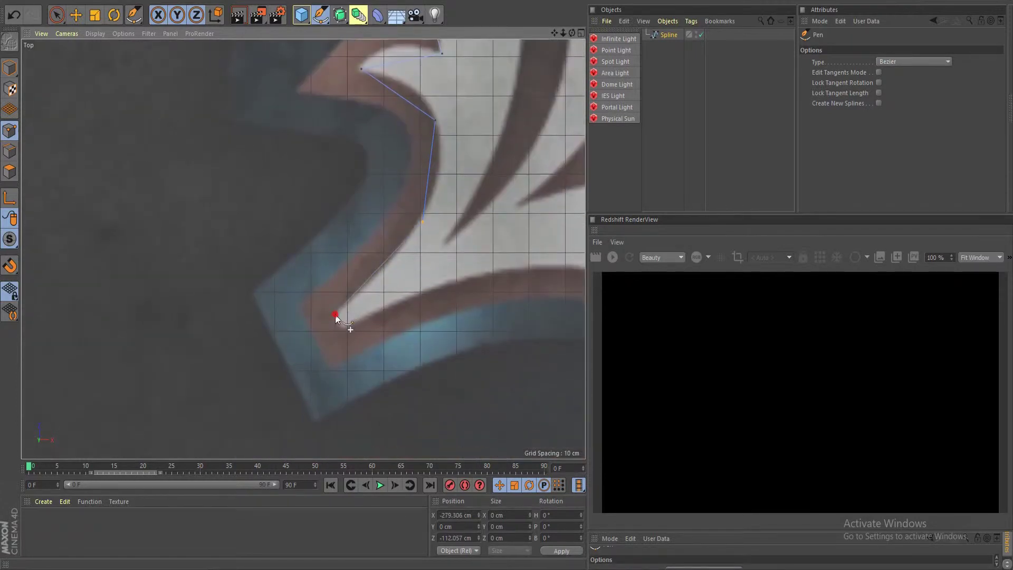
click(344, 328)
- Trace the underside of the L's foot from its left tip to the lowest corner at its right end
alt+middle_drag(426, 311, 301, 312)
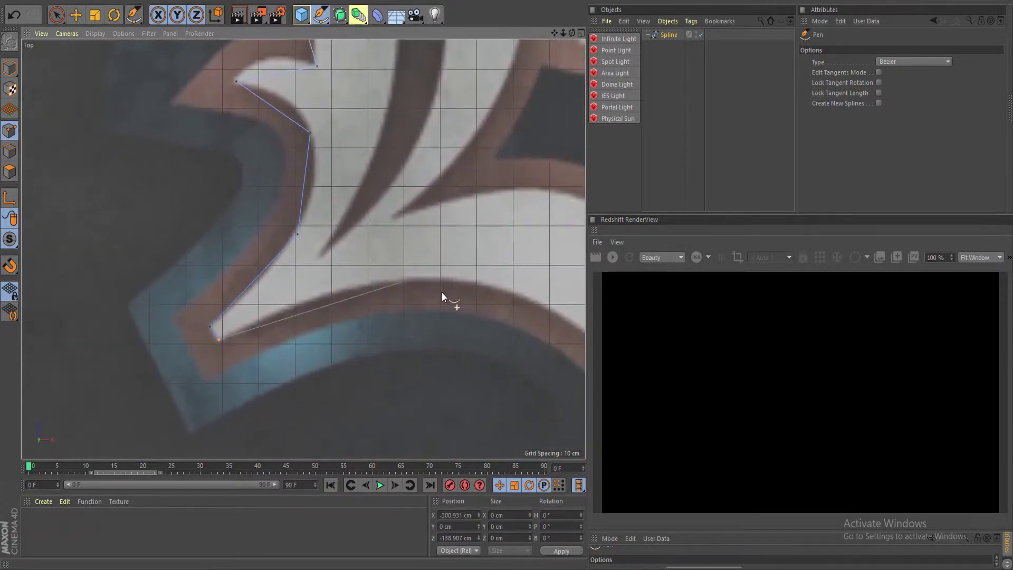
alt+middle_drag(475, 291, 358, 290)
click(265, 269)
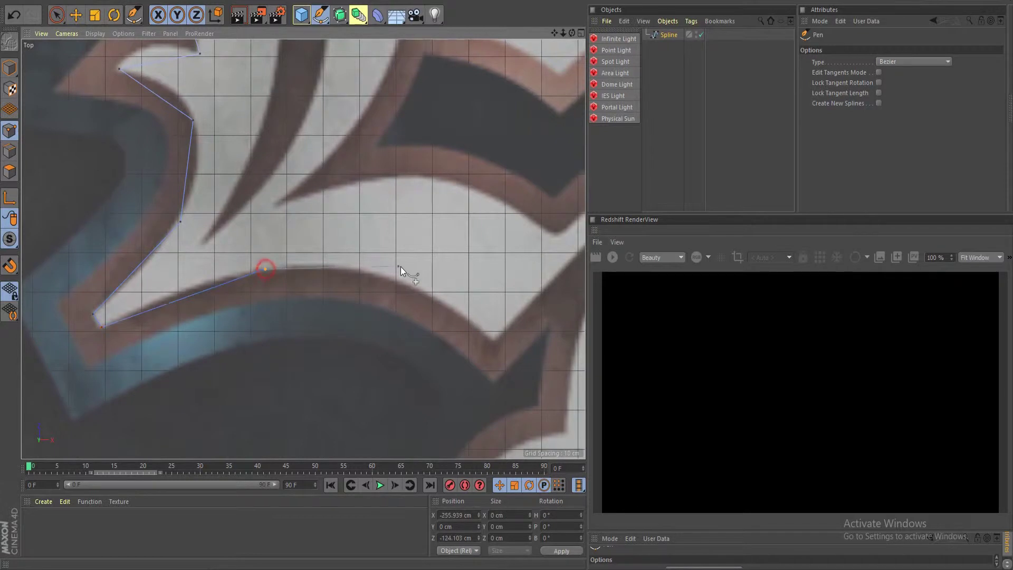
click(400, 279)
click(495, 341)
- Carry the spline around the foot's right tip, back along its upper edge, and up the right stroke to its top end
alt+middle_drag(495, 340, 430, 320)
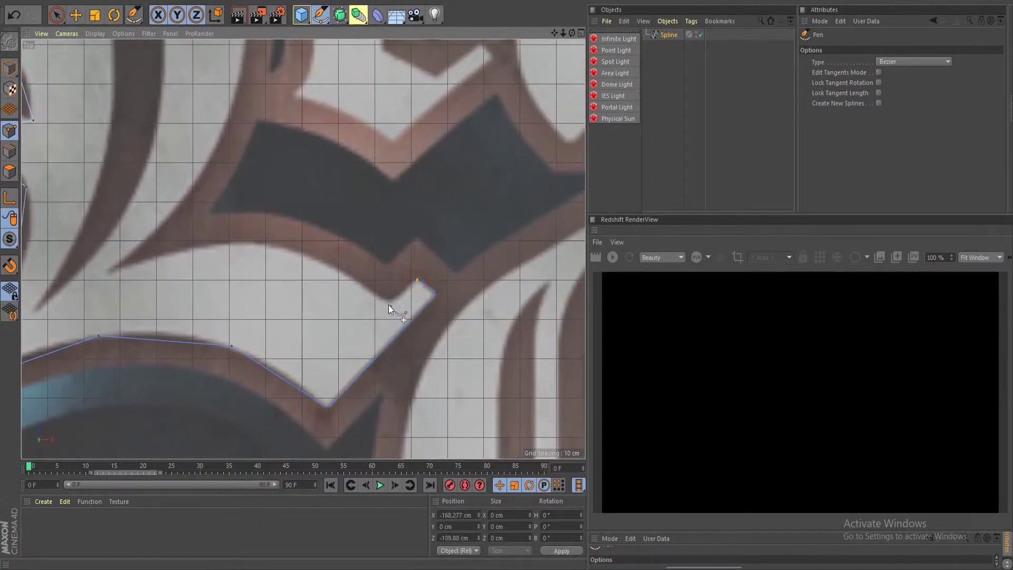
alt+middle_drag(264, 290, 423, 283)
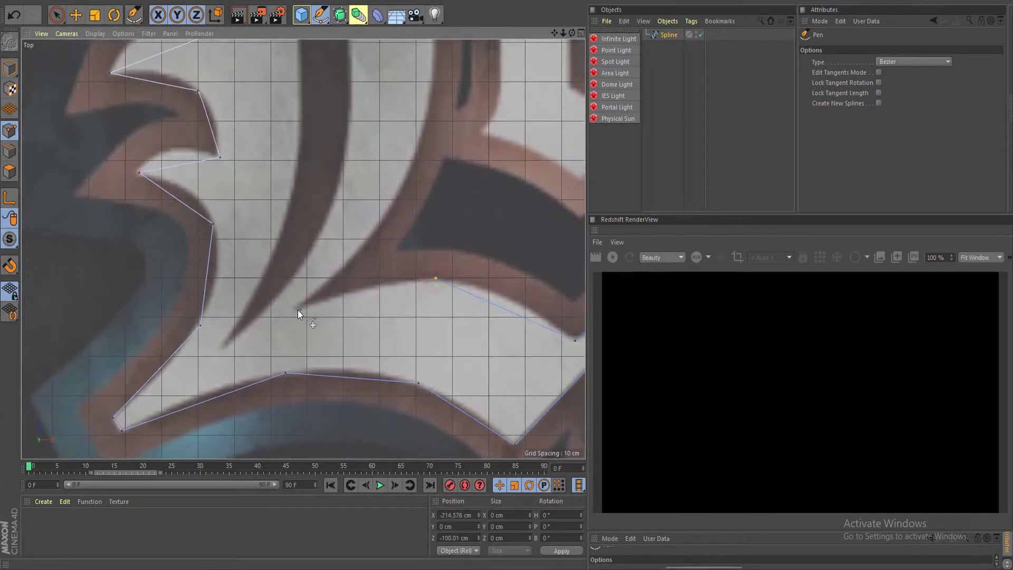
alt+middle_drag(403, 157, 401, 261)
click(398, 222)
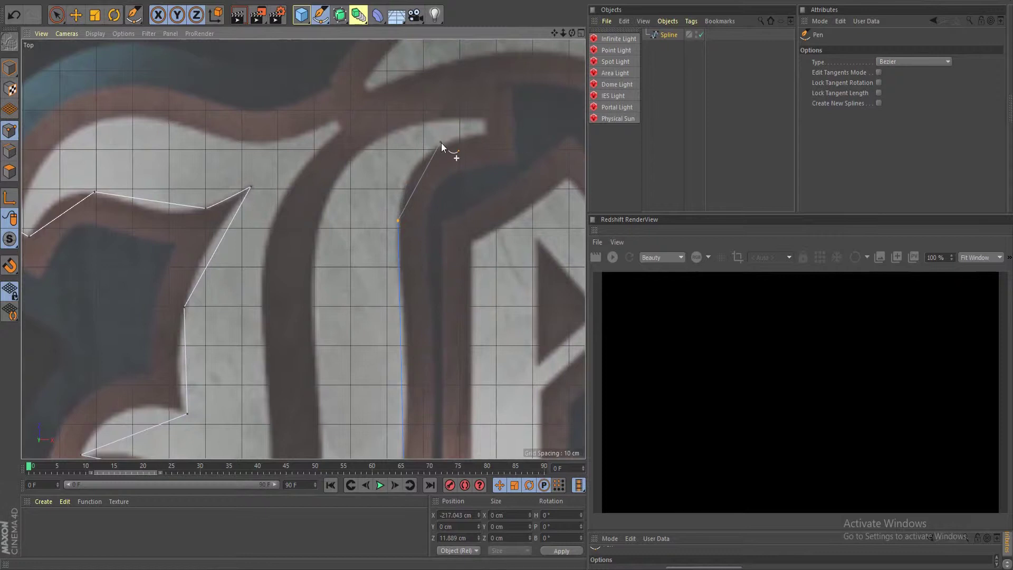
click(442, 143)
click(488, 133)
- Trace the left edge of the L's right stroke down to the bottom point of the dark gap between the strokes
alt+middle_drag(335, 284, 360, 158)
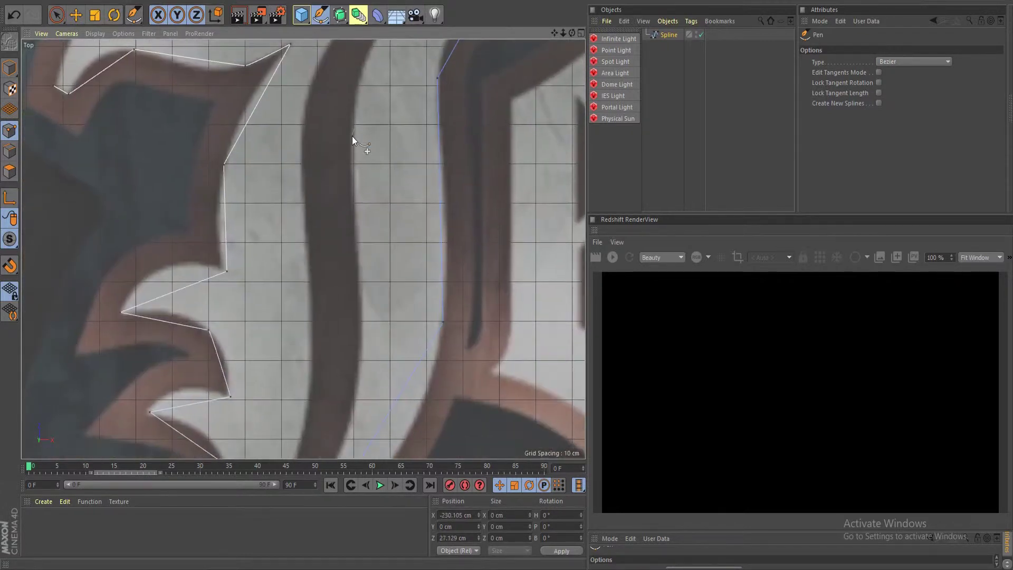
alt+middle_drag(367, 297, 393, 98)
click(385, 190)
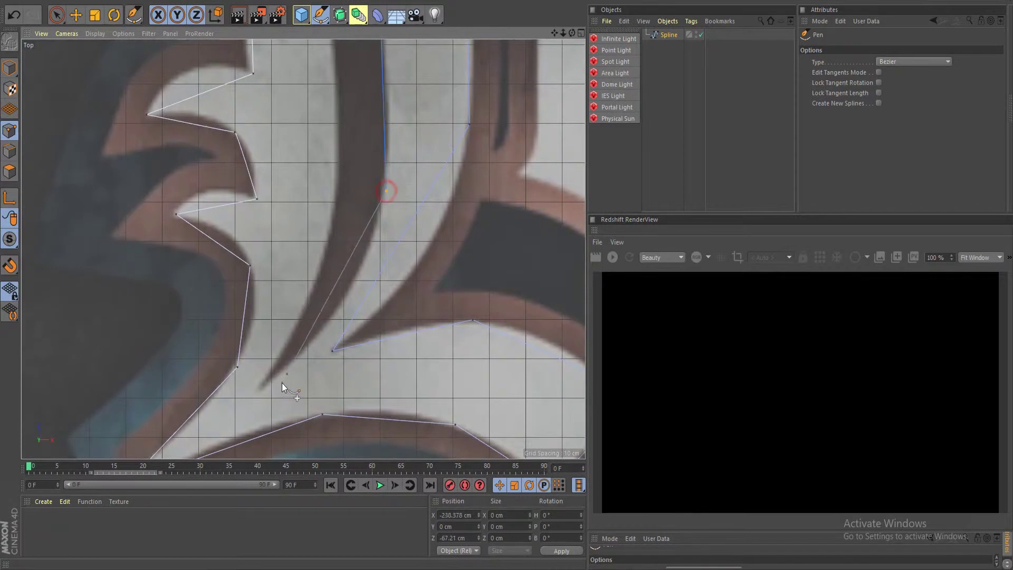
click(267, 389)
- Trace up the gap's left edge and along the top of the upper-left serif, closing the L outline at its start point
click(341, 104)
alt+middle_drag(340, 159, 393, 394)
click(382, 173)
alt+middle_drag(382, 173, 360, 300)
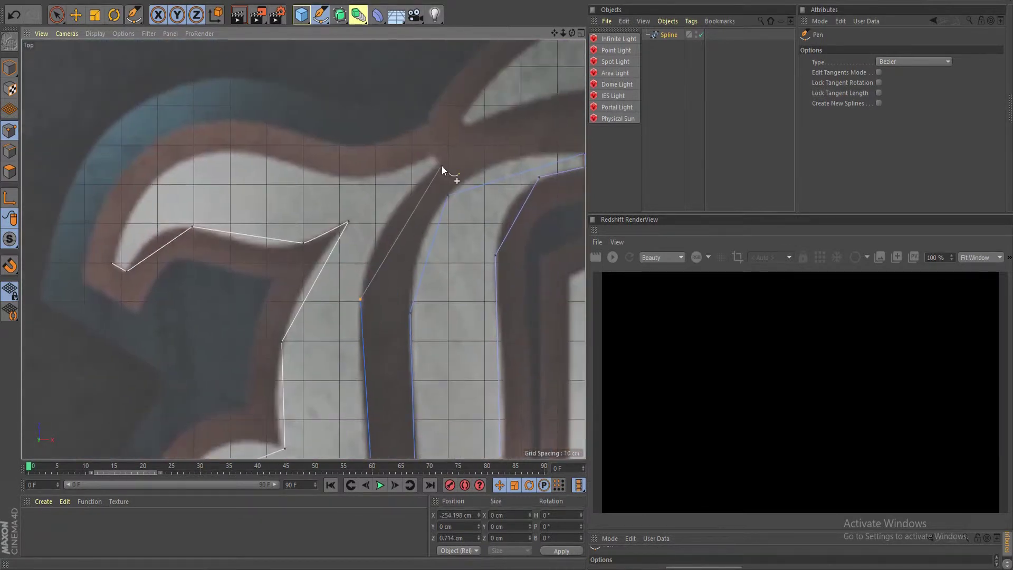
click(441, 165)
click(343, 179)
click(231, 153)
scroll(210, 269, down, 5)
scroll(388, 223, up, 4)
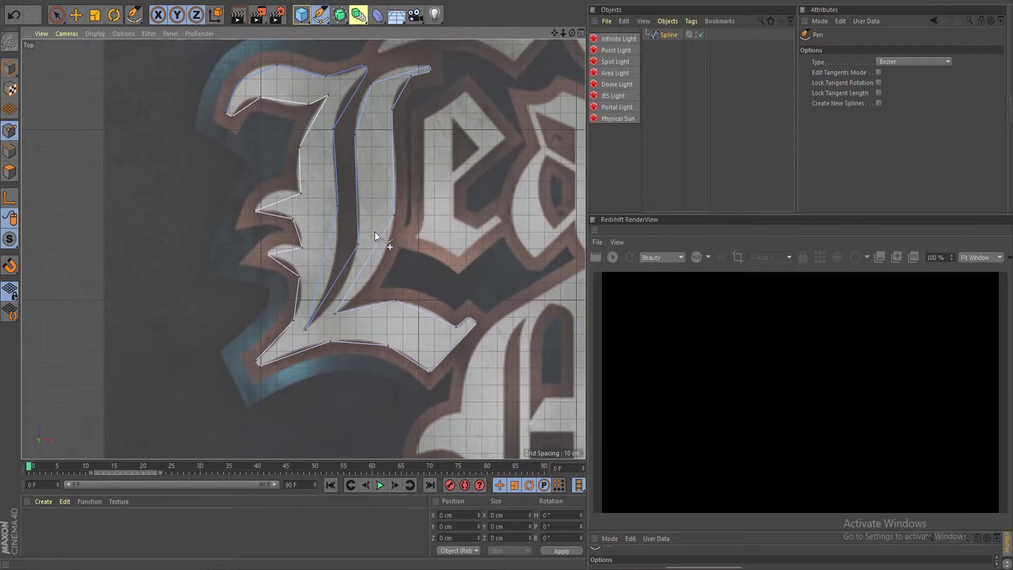
- Apply Soft Tangents to the spline point in the middle of the L foot's upper edge
scroll(375, 232, down, 3)
scroll(352, 241, up, 2)
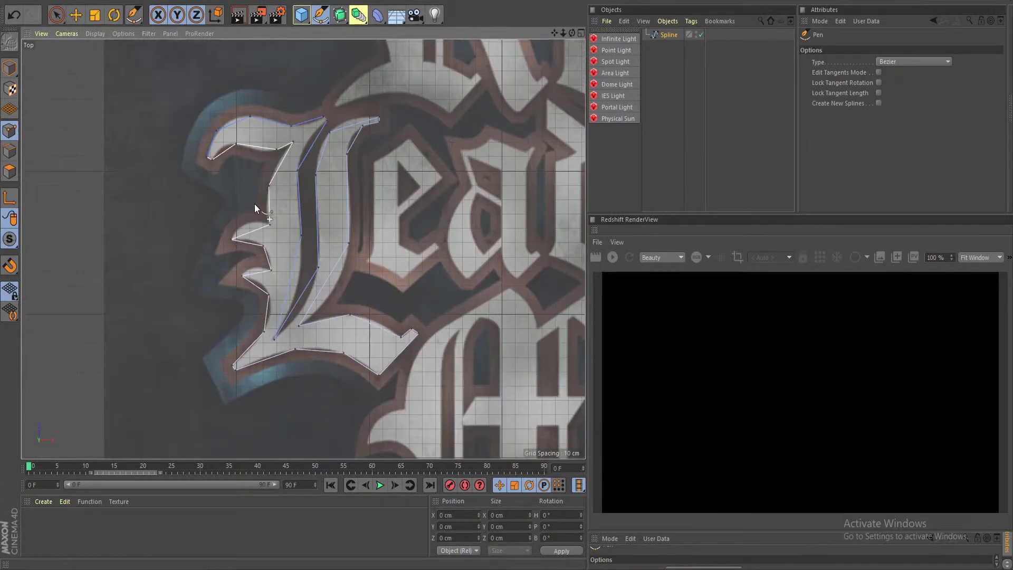
scroll(261, 199, down, 2)
scroll(361, 246, up, 6)
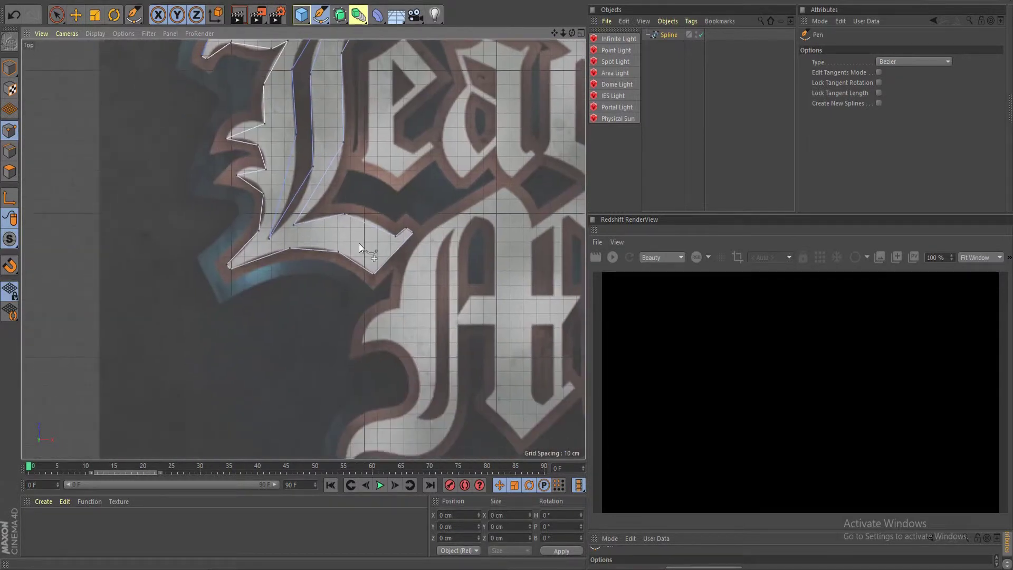
alt+middle_drag(410, 254, 332, 243)
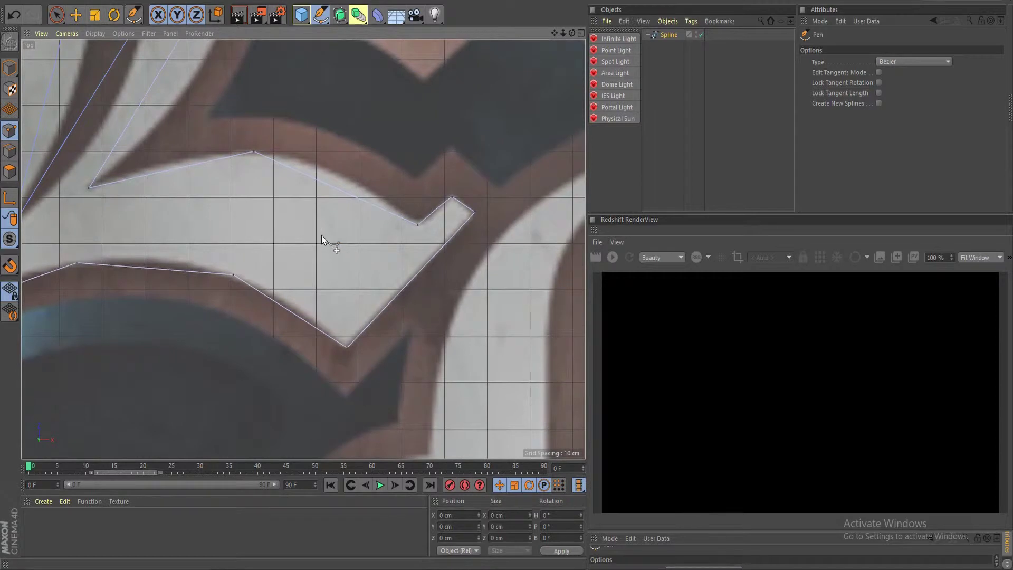
scroll(322, 235, down, 2)
scroll(312, 189, up, 2)
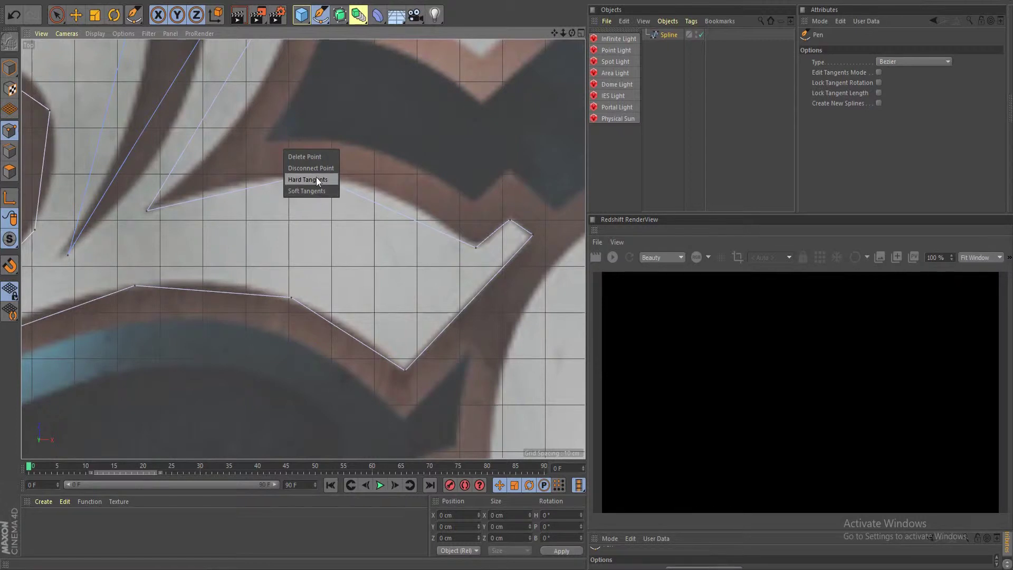
click(221, 204)
alt+middle_drag(290, 215, 350, 244)
scroll(358, 262, up, 1)
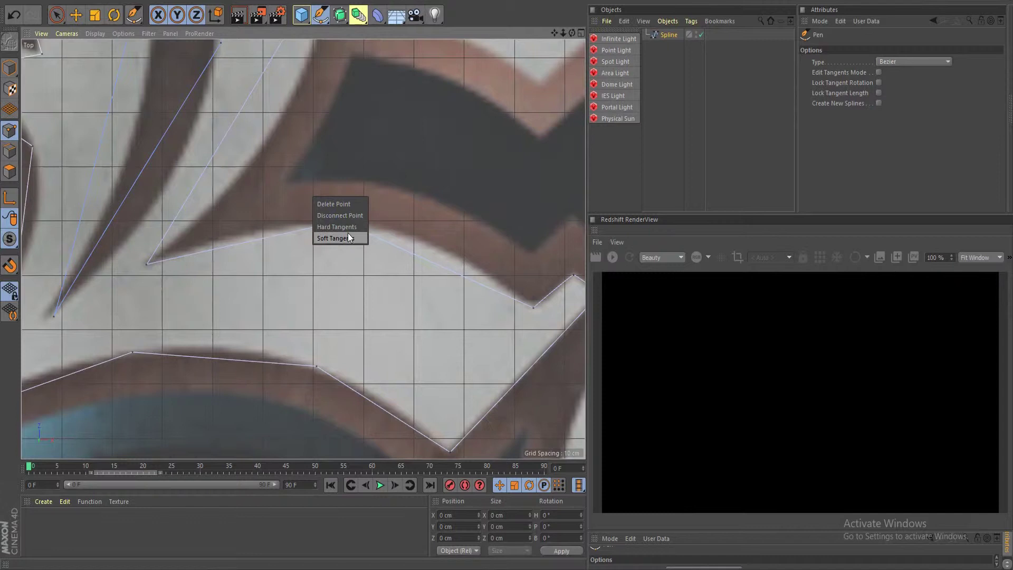
click(348, 233)
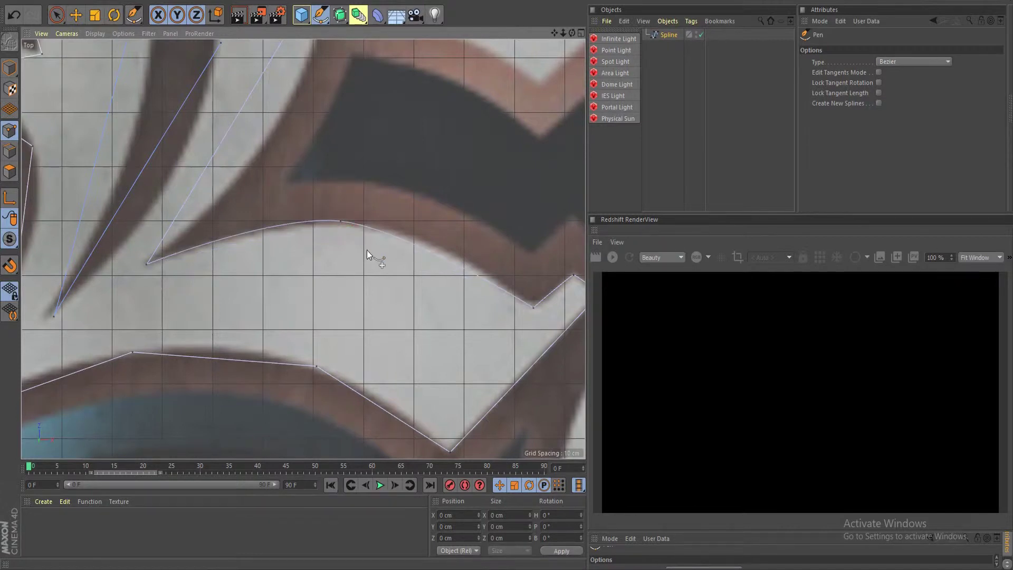
- Adjust the tangent handles of the foot's upper-edge point so the curve follows the reference lettering
alt+middle_drag(367, 251, 340, 232)
drag(307, 210, 380, 213)
click(321, 210)
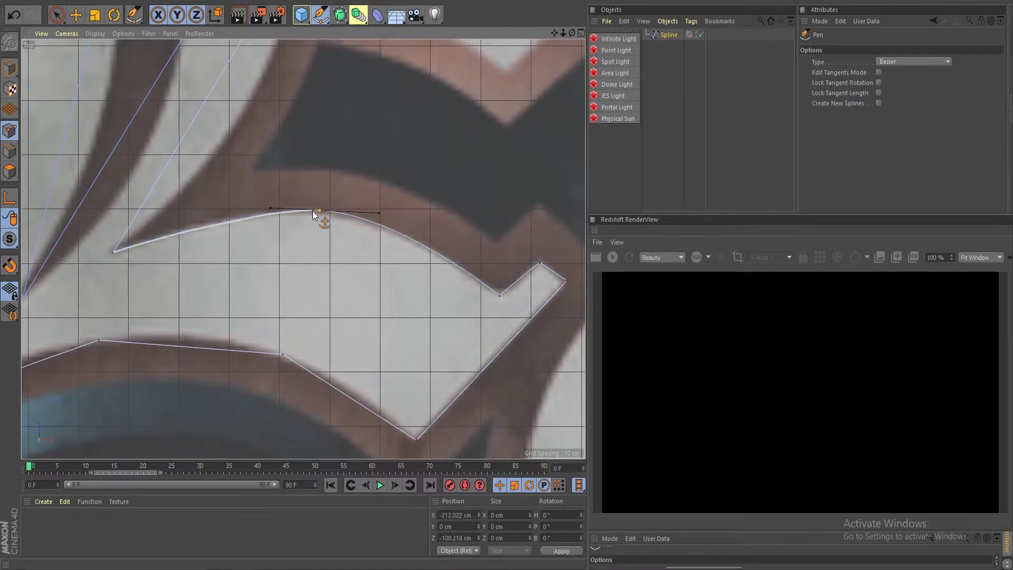
drag(268, 206, 260, 209)
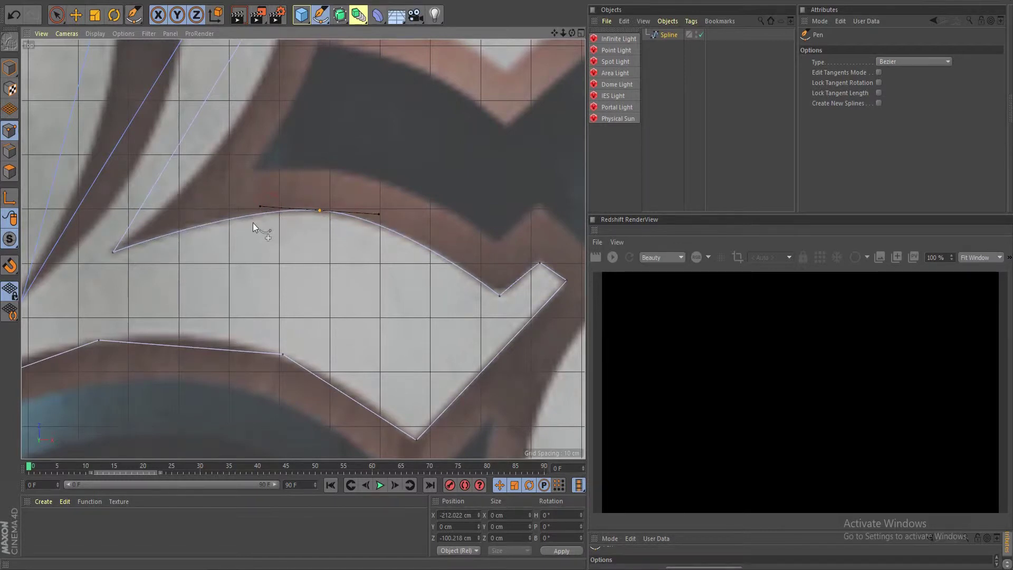
- Soften the lower point on the right stroke's right edge and lengthen its lower tangent to match the reference curve
alt+middle_drag(234, 151, 320, 363)
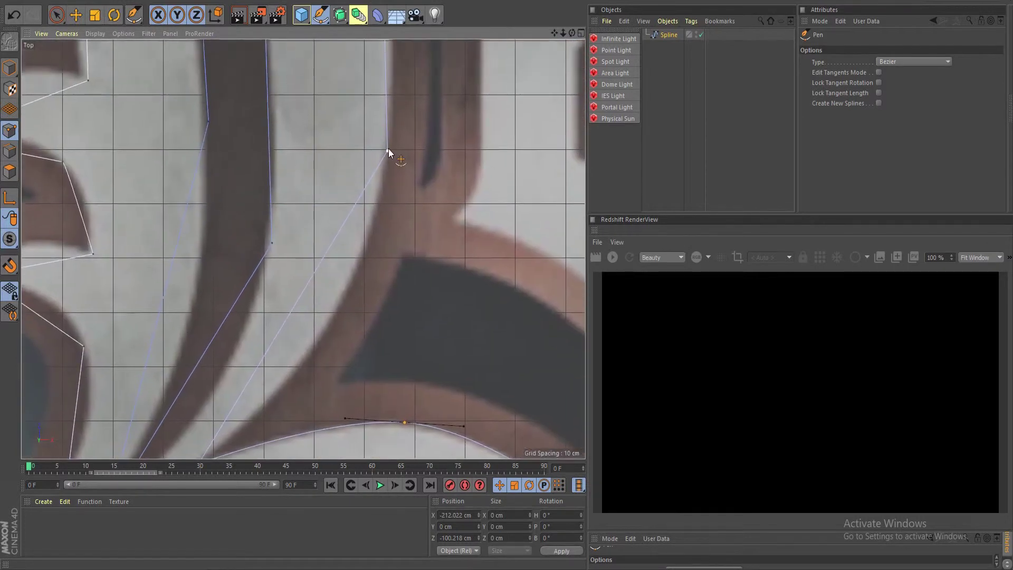
click(389, 165)
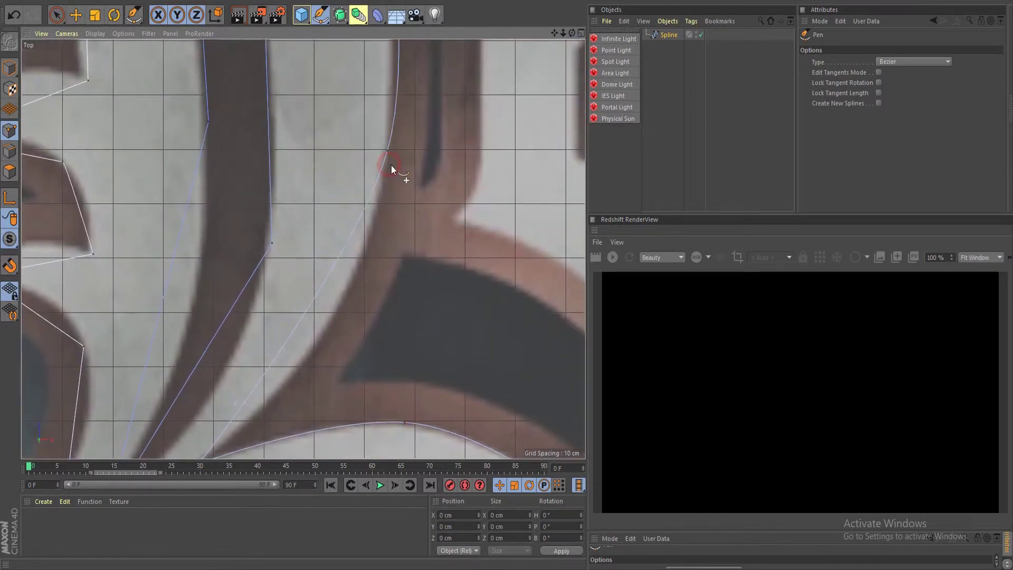
drag(387, 156, 374, 286)
scroll(375, 287, down, 5)
alt+middle_drag(372, 226, 368, 320)
scroll(404, 203, down, 3)
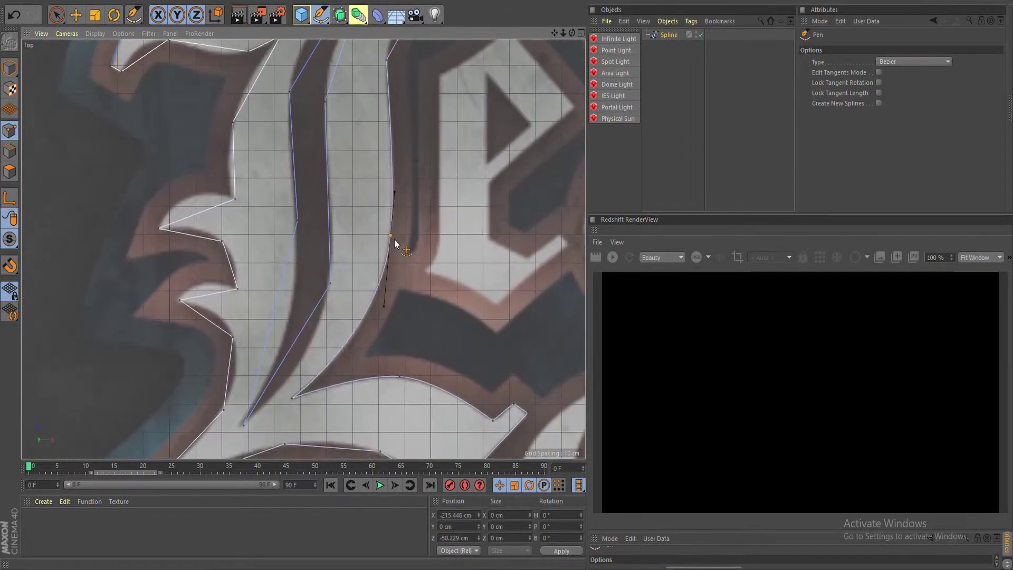
scroll(401, 240, up, 3)
scroll(396, 260, up, 8)
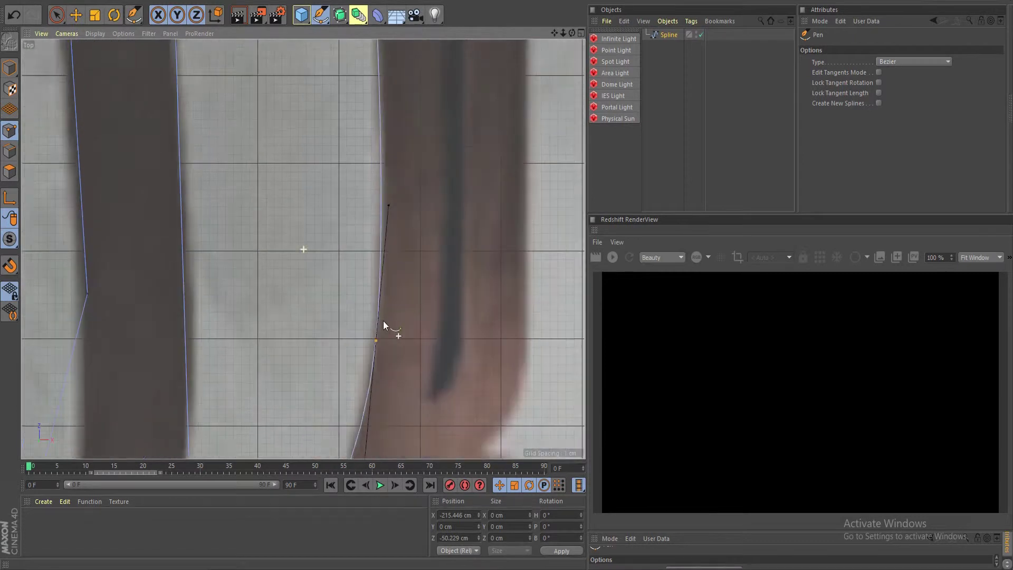
alt+middle_drag(386, 148, 354, 341)
scroll(354, 334, down, 4)
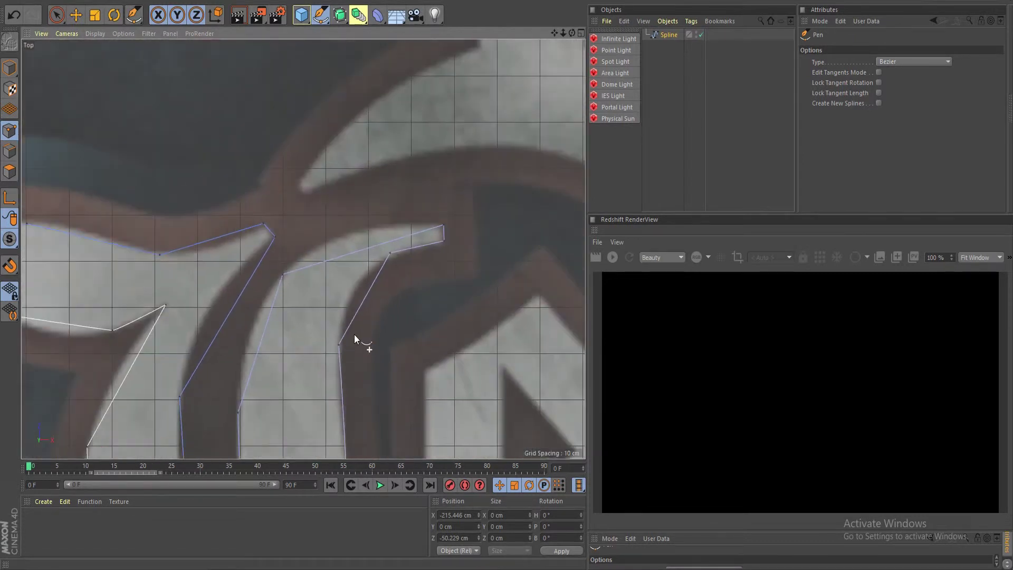
- Apply Soft Tangents to the upper point on the right edge of the L's right stroke
scroll(353, 334, up, 3)
right_click(331, 350)
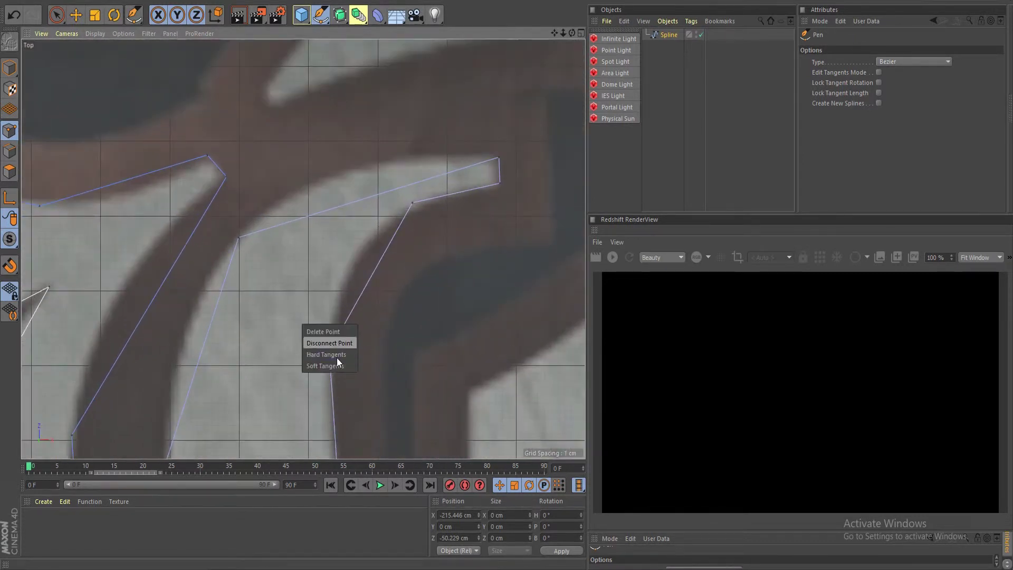
click(337, 355)
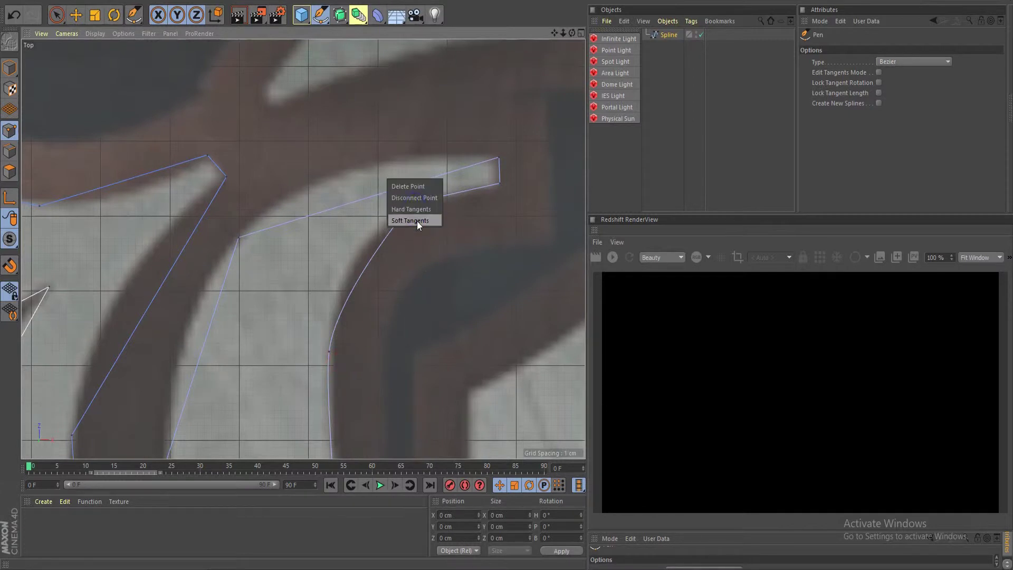
- Soften the point where the right stroke bends into its upper tip, then reposition it and its tangents to match the reference's lower edge
click(417, 221)
click(413, 204)
drag(431, 187, 452, 190)
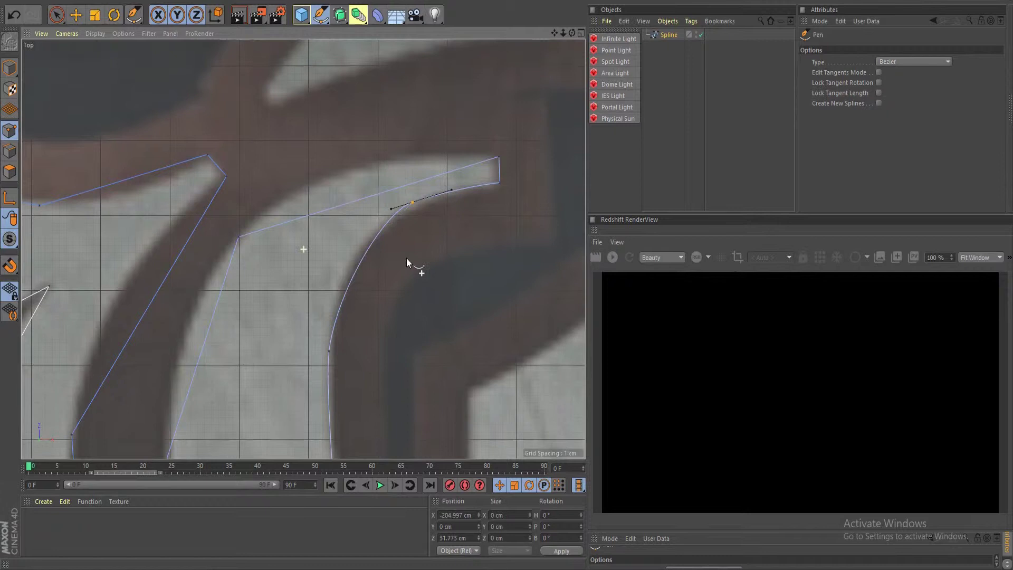
middle_drag(406, 262, 423, 228)
drag(408, 176, 393, 185)
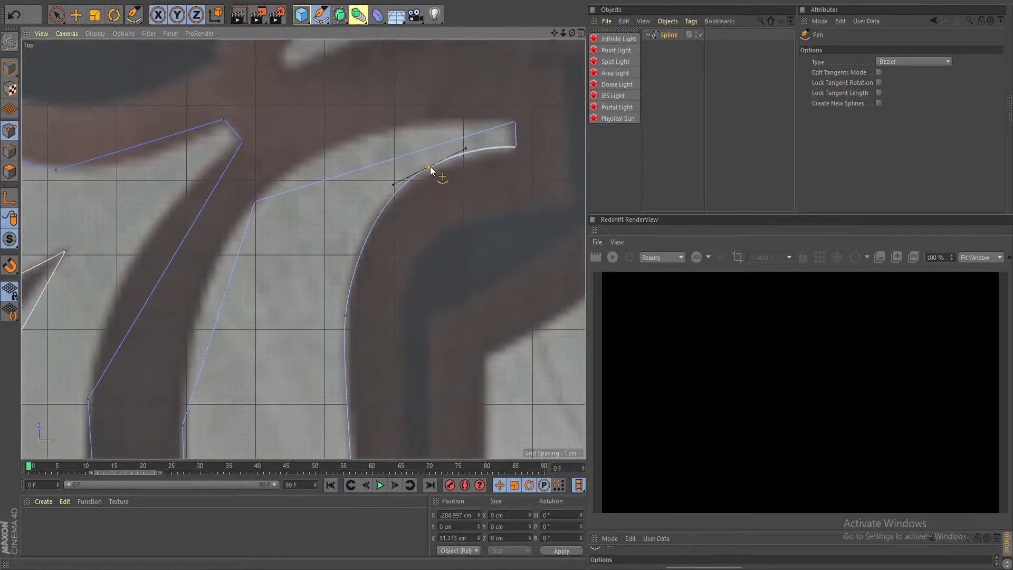
drag(430, 166, 424, 176)
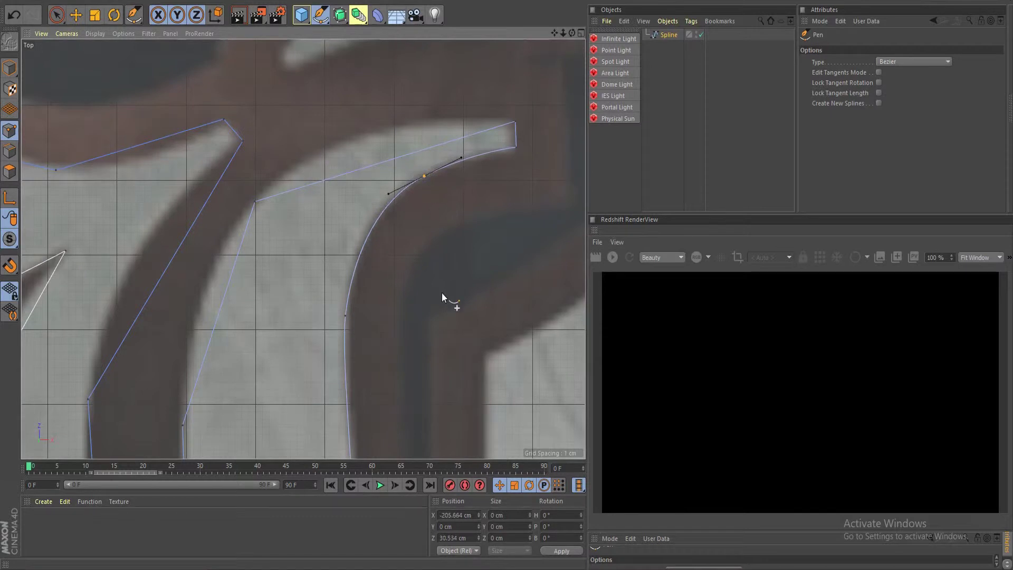
- Lengthen the upper tangent of the upper point on the right stroke's right edge to follow the reference curve
alt+middle_drag(405, 373, 425, 281)
click(376, 189)
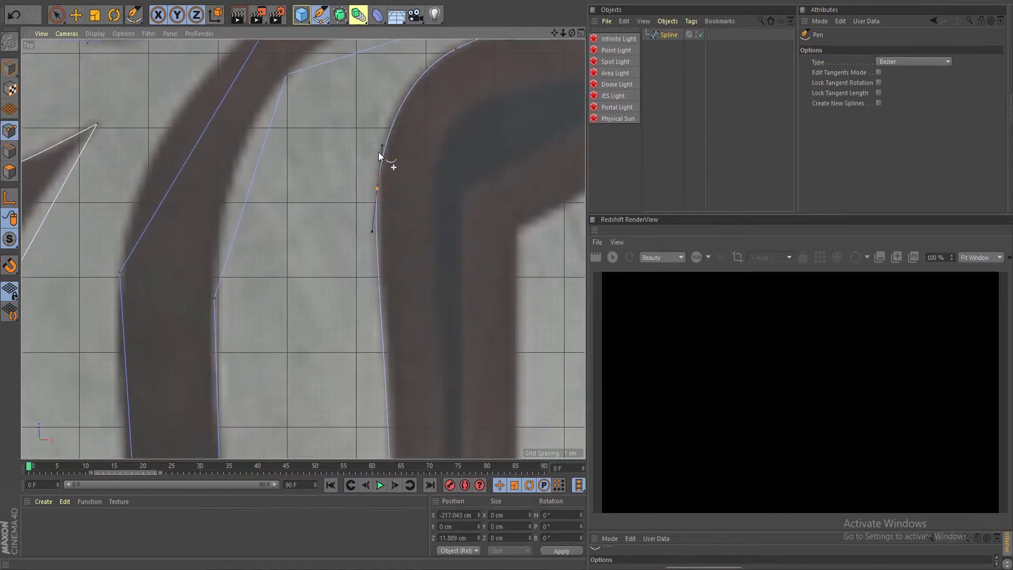
drag(380, 148, 381, 137)
- Soften the top bend point on the right stroke's left edge and pull its tangents out along the reference curve
middle_drag(317, 152, 317, 237)
right_click(283, 169)
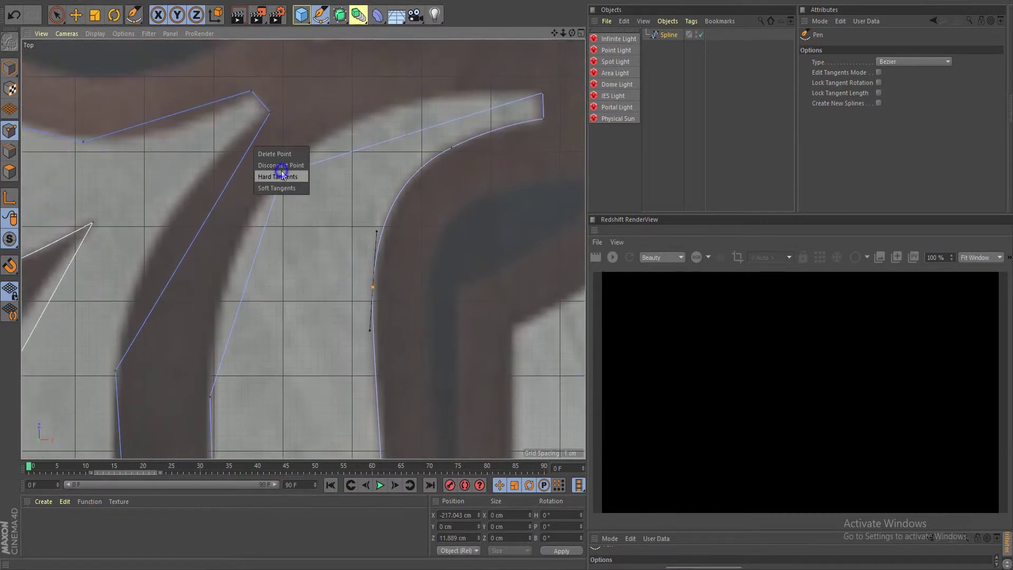
click(294, 189)
click(285, 172)
drag(312, 146, 367, 96)
alt+middle_drag(294, 299, 337, 263)
drag(284, 174, 277, 184)
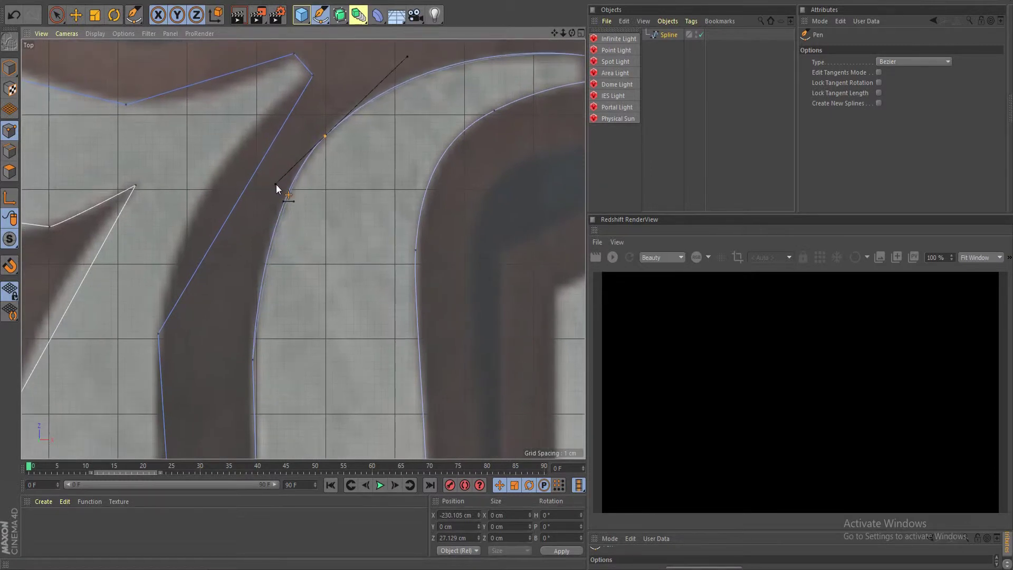
- Delete the spline point just below the top bend on the right stroke's left edge
middle_drag(269, 378, 340, 255)
scroll(315, 217, down, 10)
scroll(315, 216, up, 9)
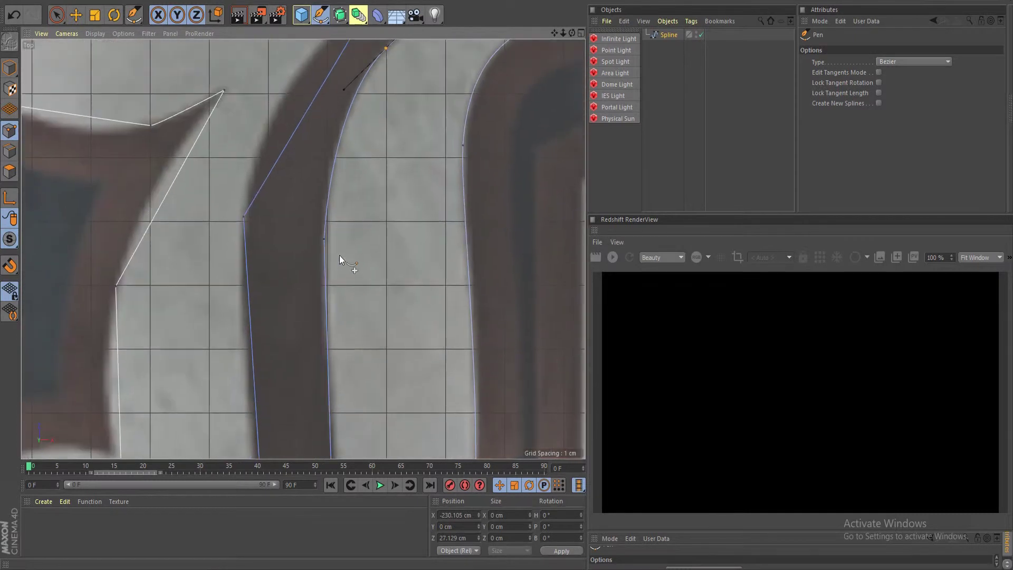
key(space)
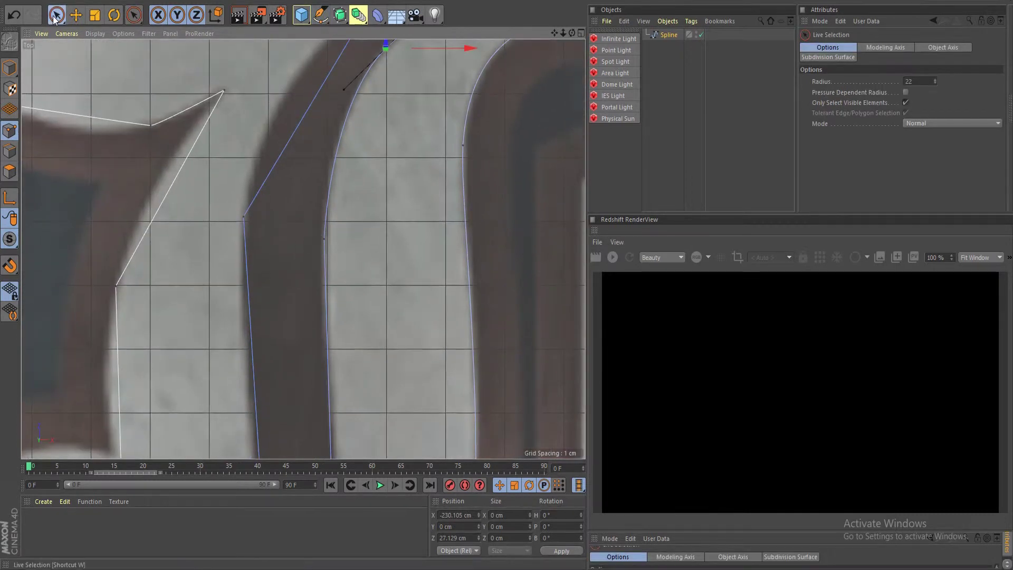
click(323, 243)
key(Delete)
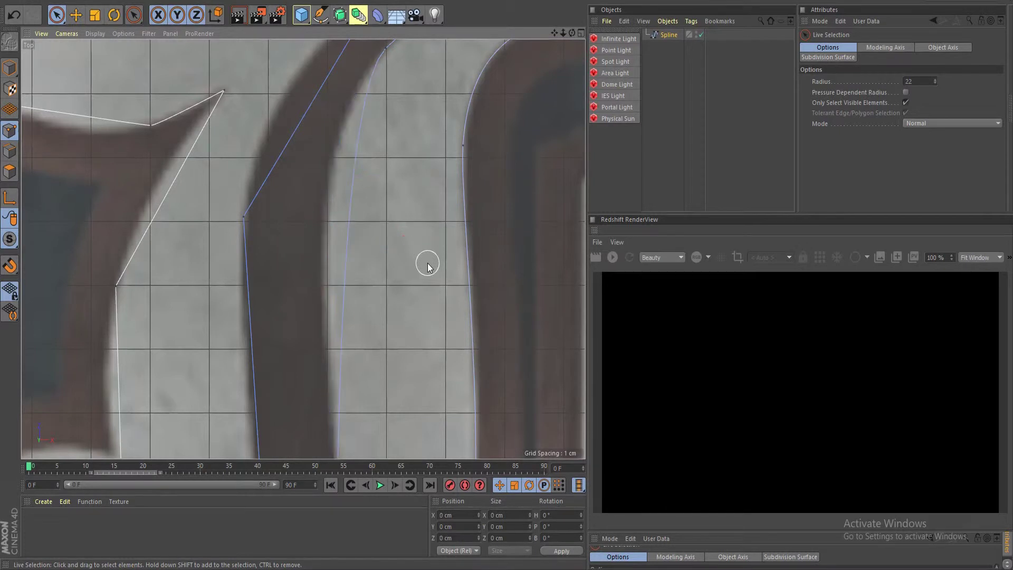
- Apply Soft Interpolation to the lower point on the right stroke's left edge
scroll(426, 267, down, 3)
alt+middle_drag(423, 335, 421, 175)
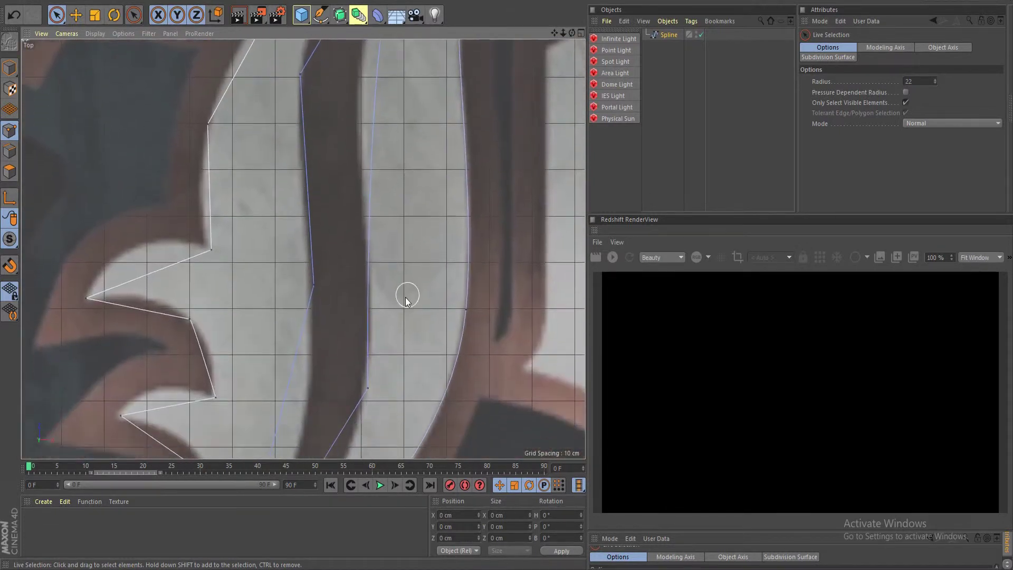
scroll(407, 300, down, 3)
scroll(378, 227, up, 2)
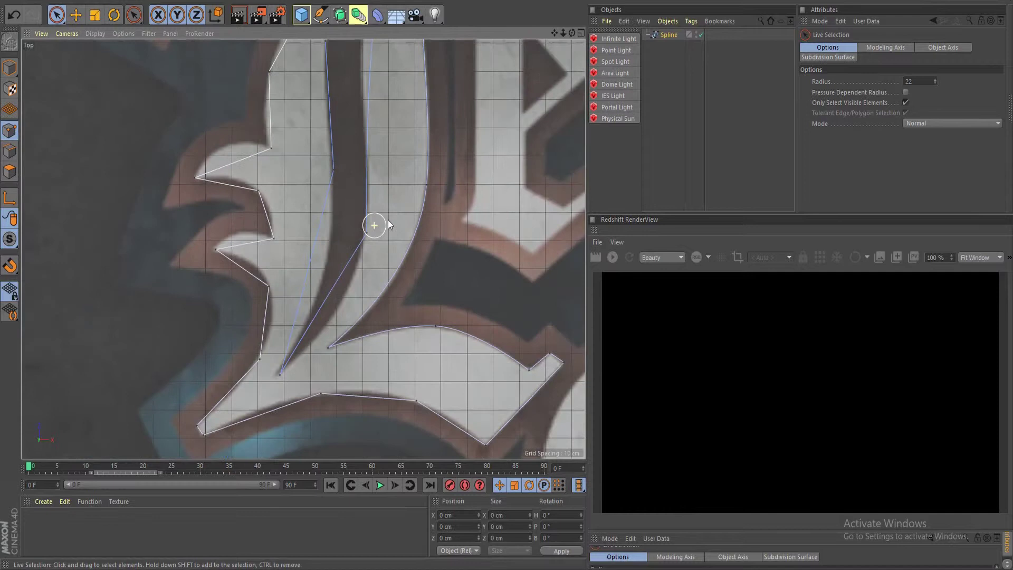
scroll(389, 227, down, 3)
click(361, 320)
scroll(360, 324, up, 6)
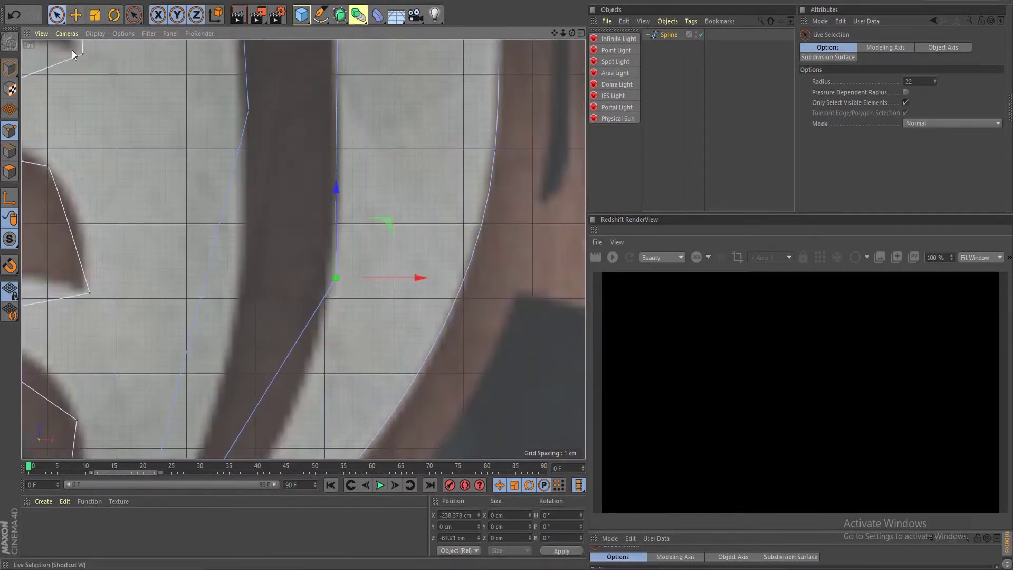
right_click(340, 284)
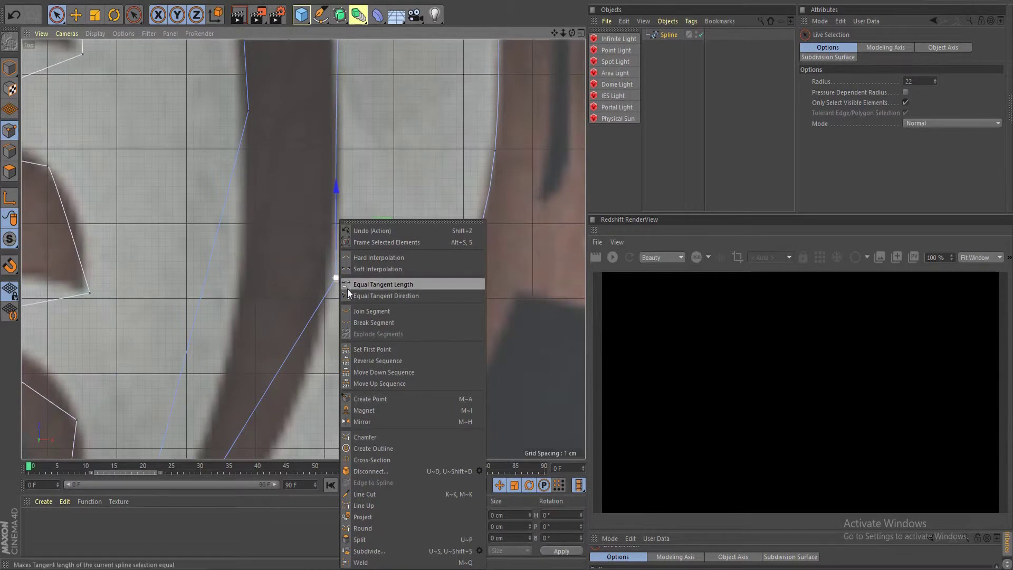
click(397, 270)
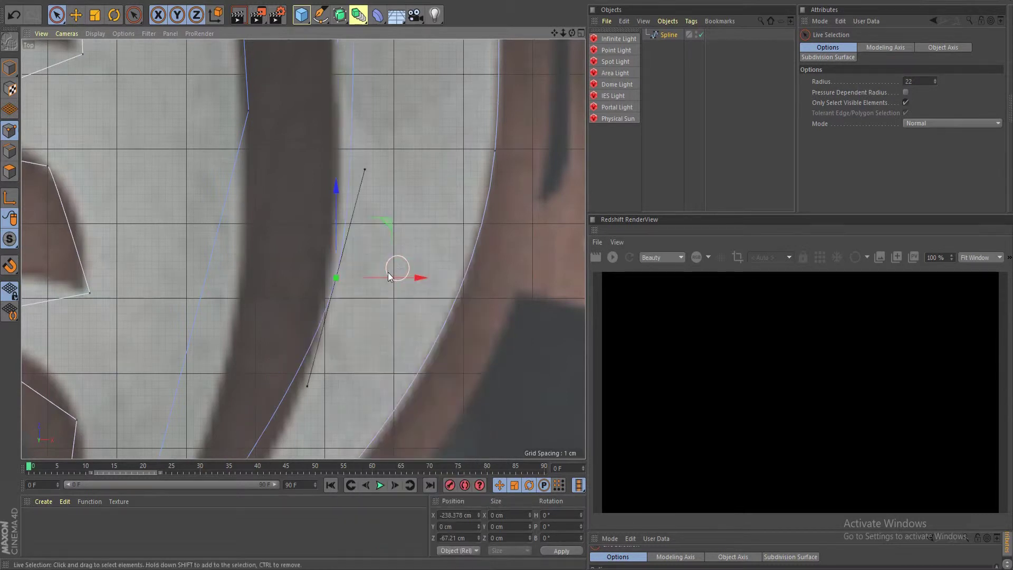
- Adjust both tangent handles of the lower left-edge point with the Pen tool so the stroke follows the reference
scroll(327, 279, down, 4)
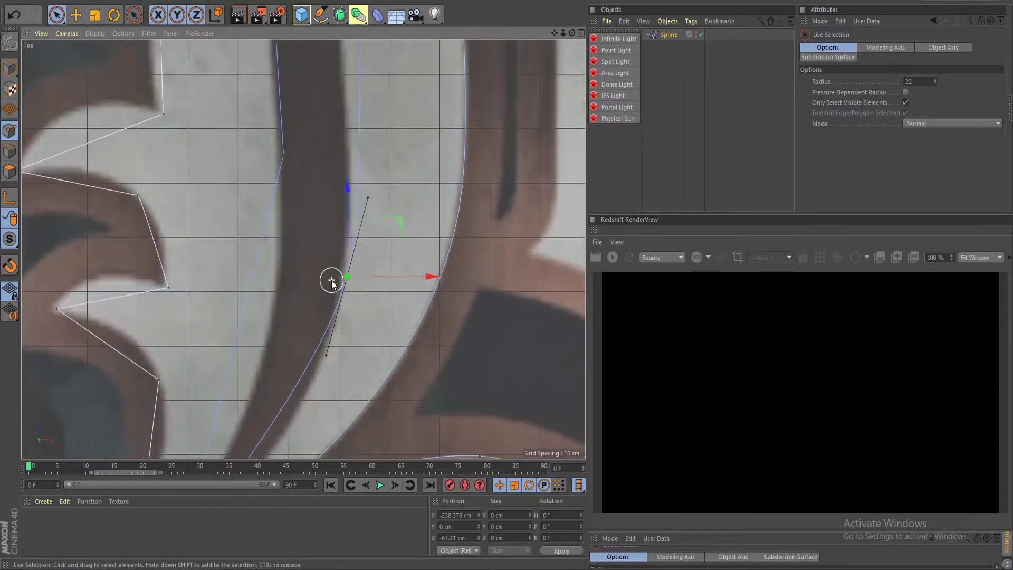
click(320, 15)
scroll(373, 207, down, 2)
alt+middle_drag(373, 205, 375, 282)
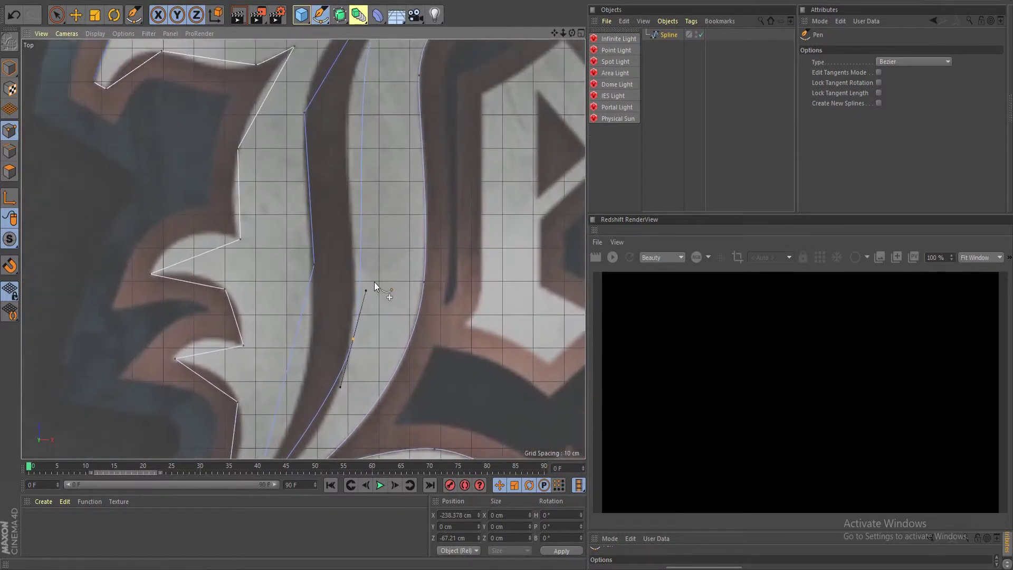
mouse_move(358, 244)
mouse_down()
mouse_move(357, 216)
mouse_move(359, 227)
mouse_up()
alt+middle_drag(374, 354, 377, 233)
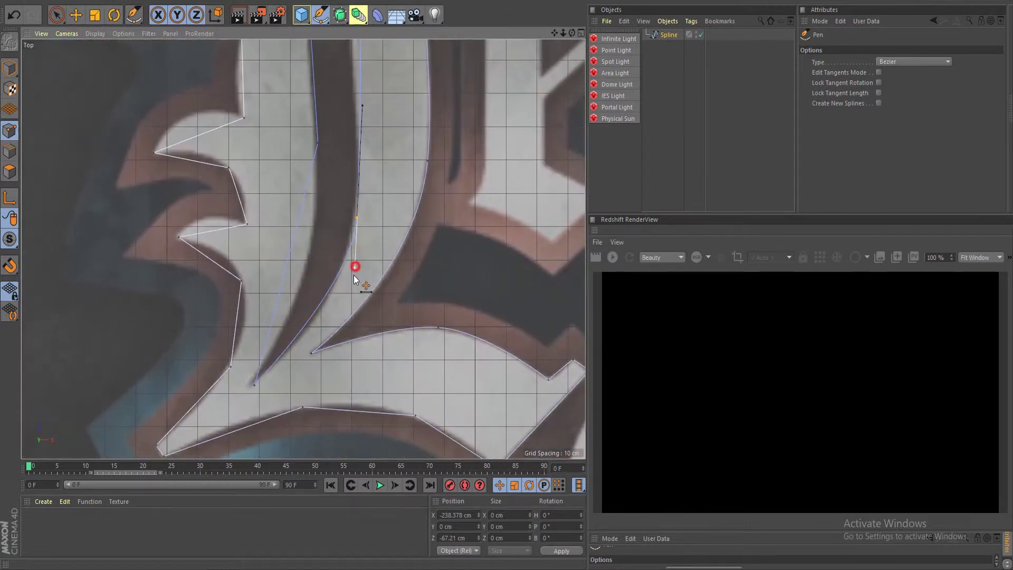
drag(354, 275, 353, 279)
- Move the right stroke's top bend point down along its left edge and reshape both tangents to fit the reference curve
alt+middle_drag(362, 148, 364, 303)
scroll(354, 274, down, 1)
scroll(355, 223, up, 3)
drag(386, 141, 357, 183)
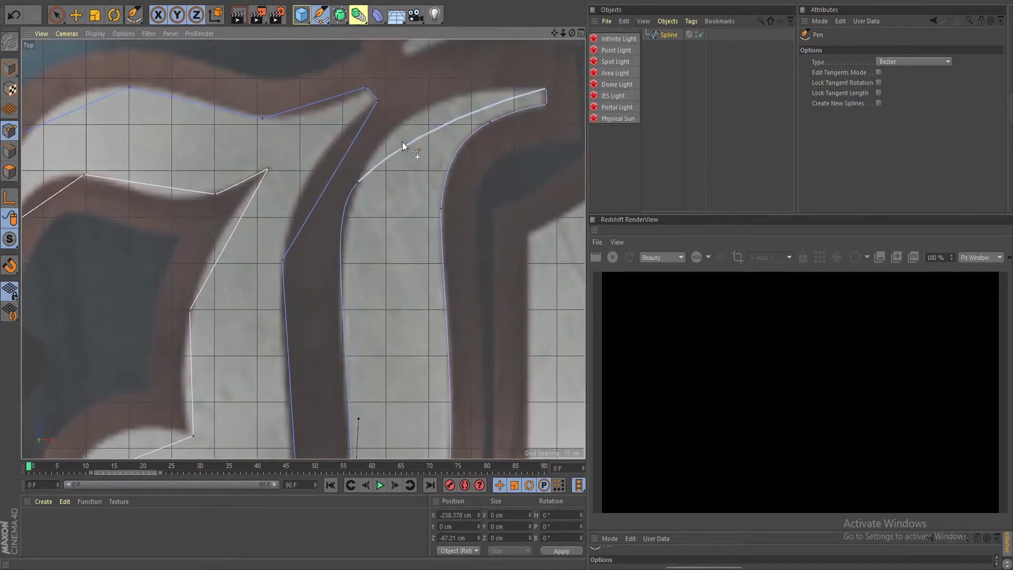
click(358, 182)
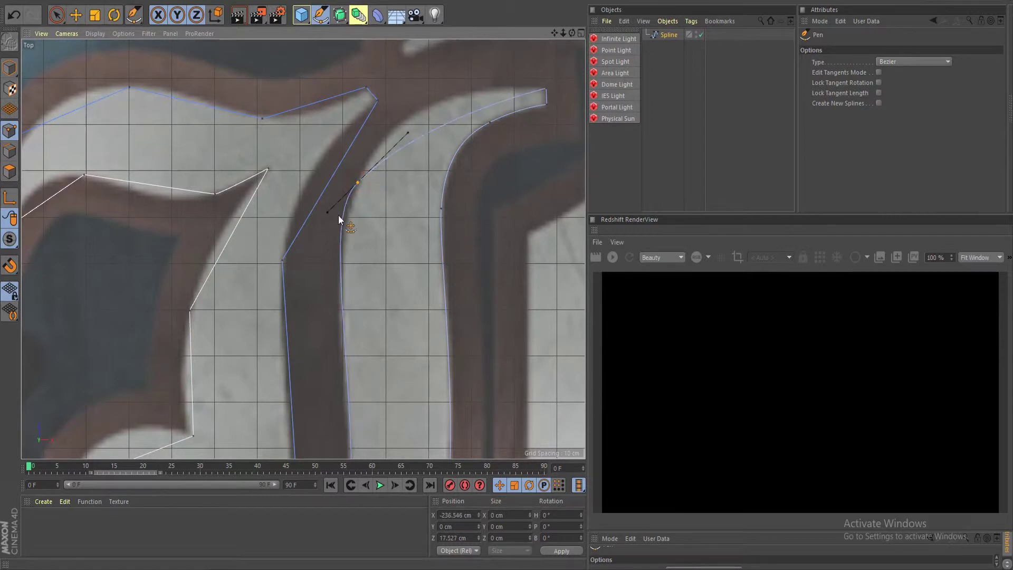
drag(409, 131, 400, 97)
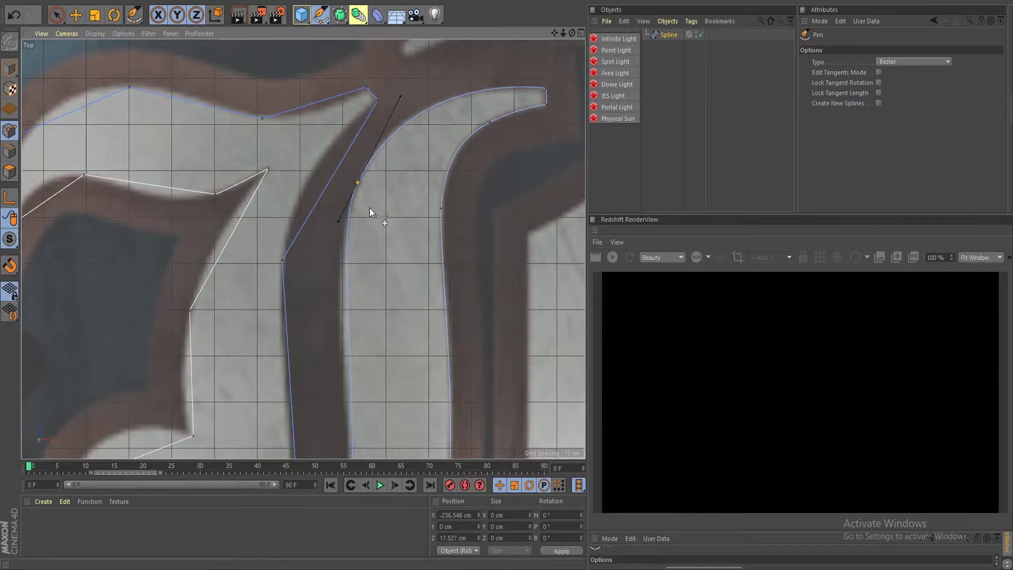
drag(342, 222, 328, 241)
- Soften the lower point on the gap's left edge and lengthen its lower tangent so the curve follows the reference down to the tip
alt+middle_drag(373, 294, 372, 240)
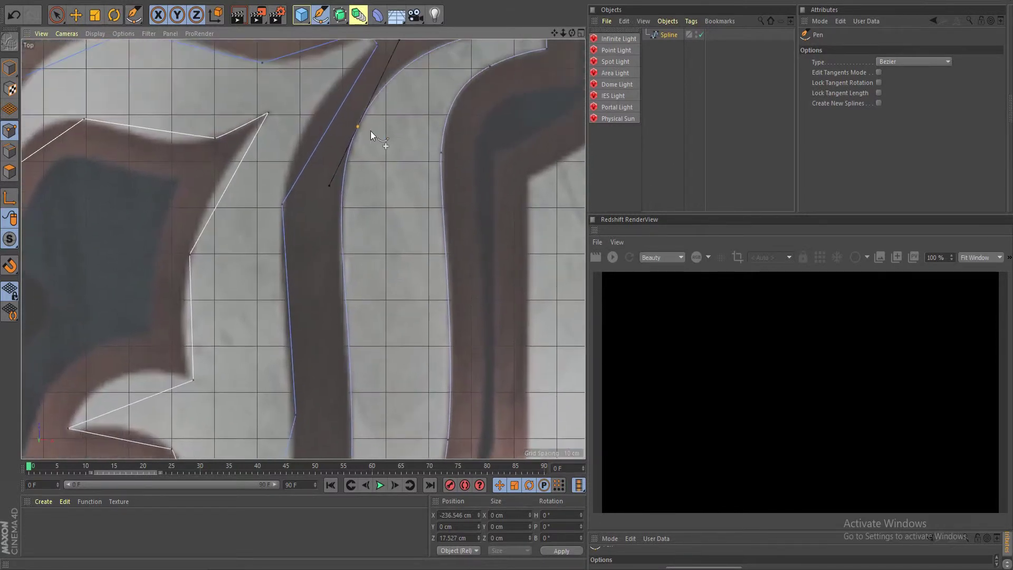
scroll(389, 201, down, 3)
scroll(389, 204, down, 5)
scroll(410, 216, up, 6)
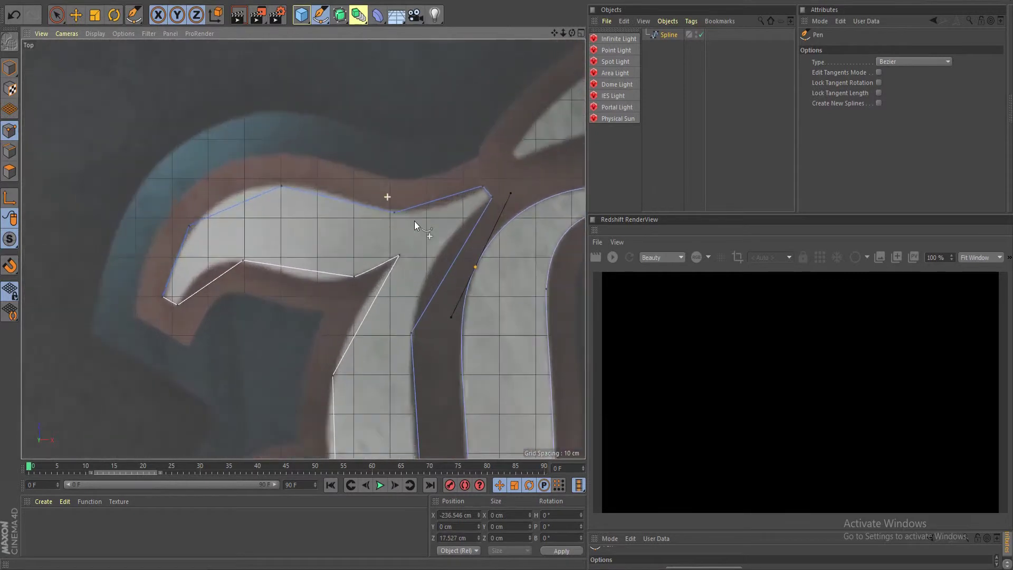
alt+middle_drag(439, 361, 388, 154)
right_click(396, 176)
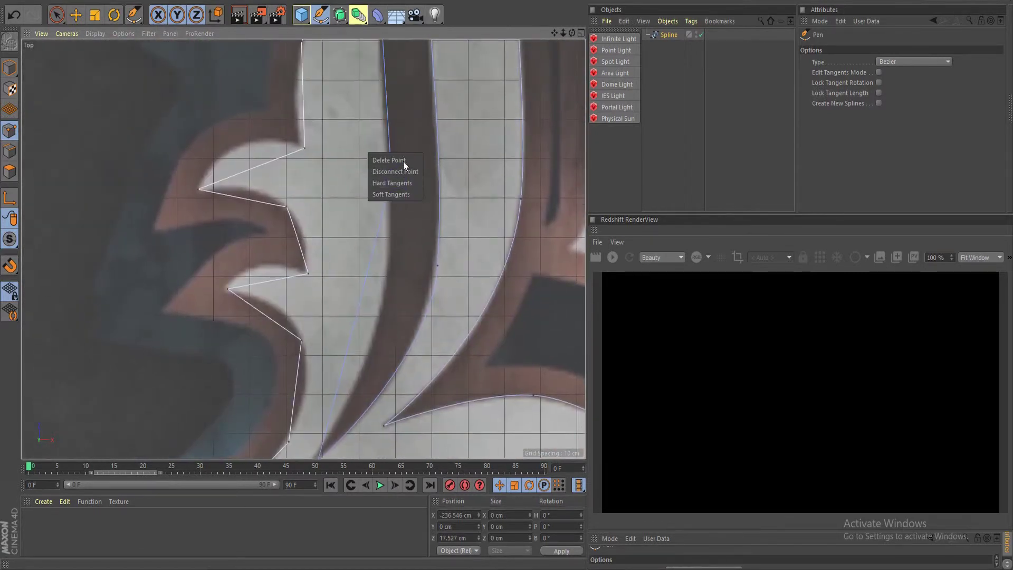
click(402, 194)
click(393, 178)
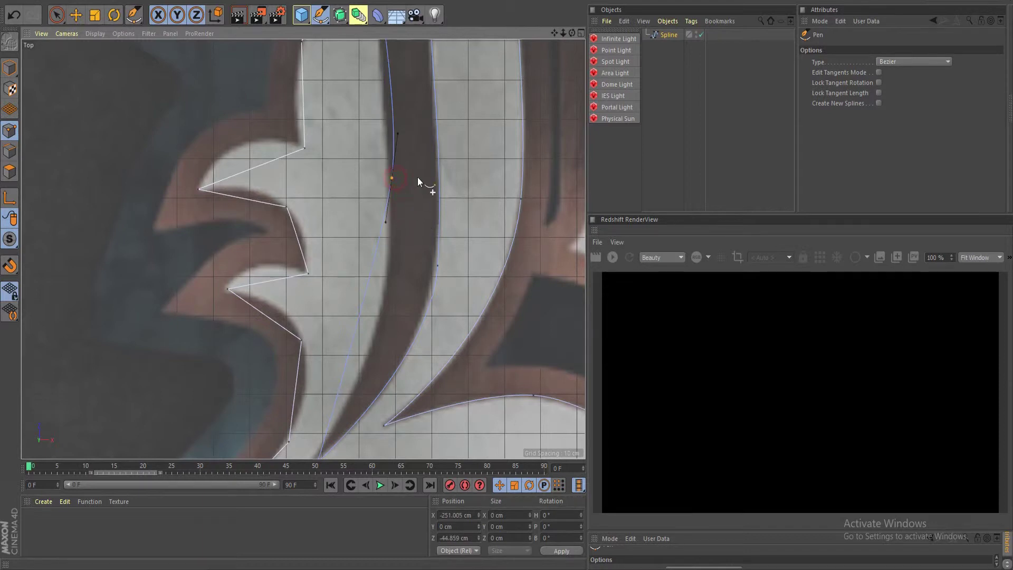
alt+middle_drag(417, 177, 418, 128)
drag(387, 176, 400, 237)
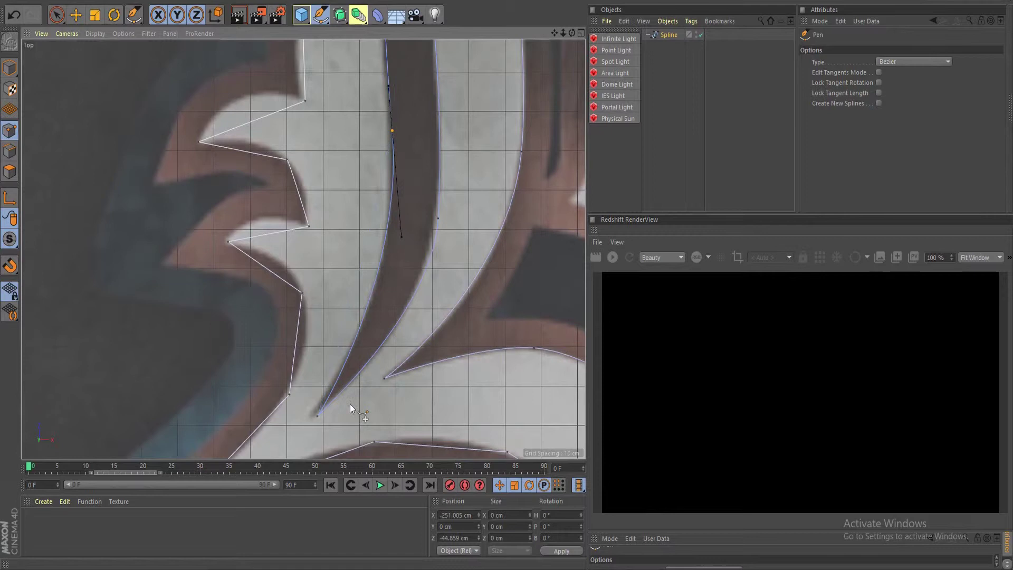
- Move the spline point at the gap's lower tip onto the tip in the reference lettering
scroll(330, 422, up, 2)
scroll(329, 422, up, 1)
alt+middle_drag(330, 422, 340, 306)
scroll(352, 329, up, 3)
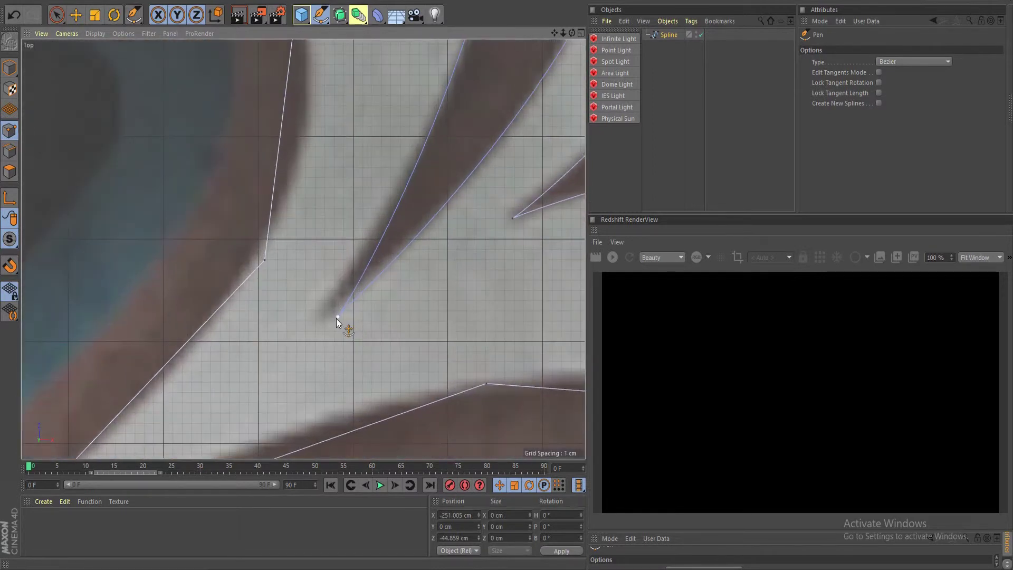
- Soften the upper point on the gap's left edge and extend its upper tangent to match the reference curve
scroll(324, 318, down, 5)
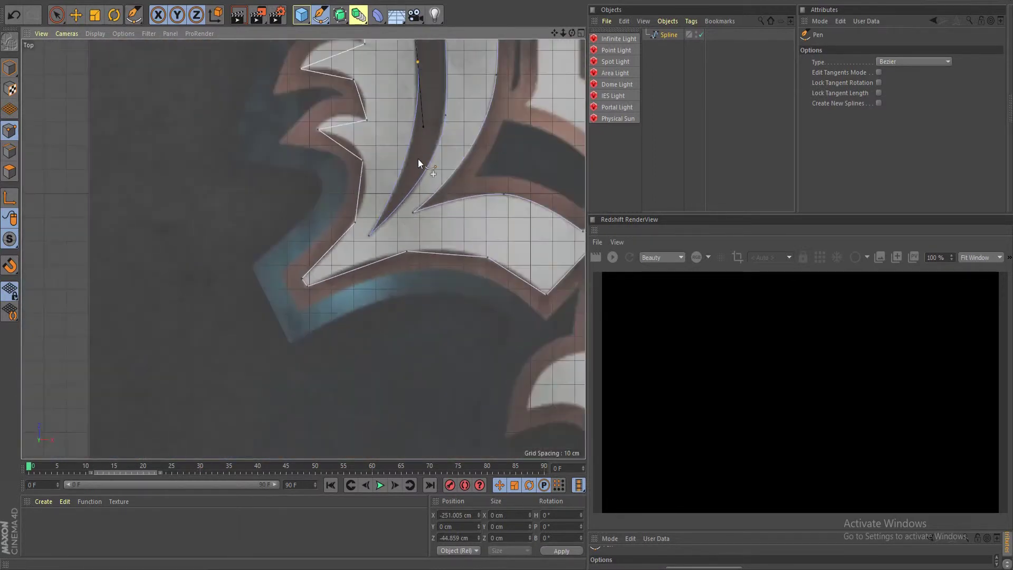
alt+middle_drag(418, 159, 407, 333)
alt+middle_drag(401, 177, 391, 300)
scroll(392, 299, up, 3)
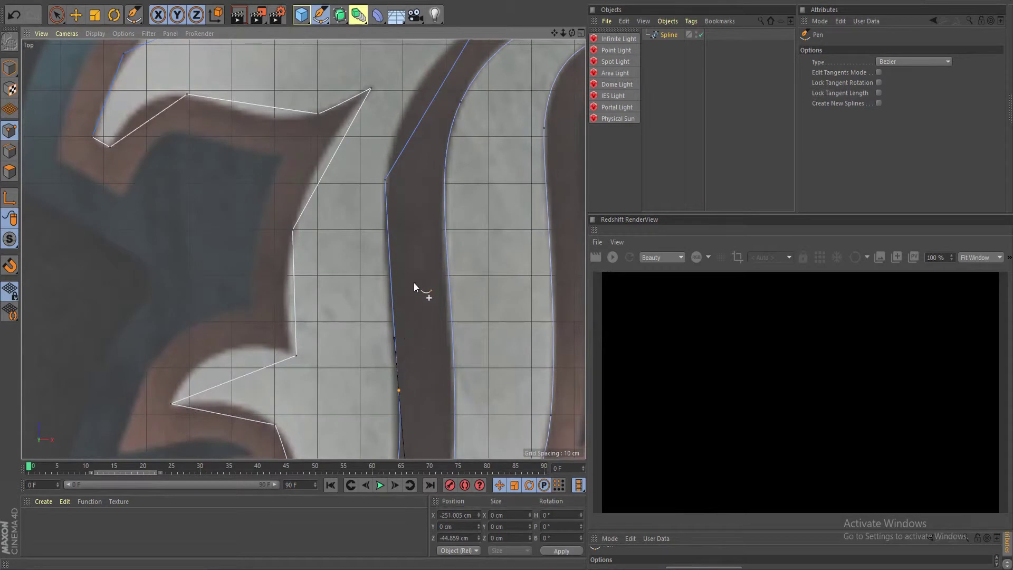
alt+middle_drag(400, 227, 381, 303)
scroll(369, 259, up, 1)
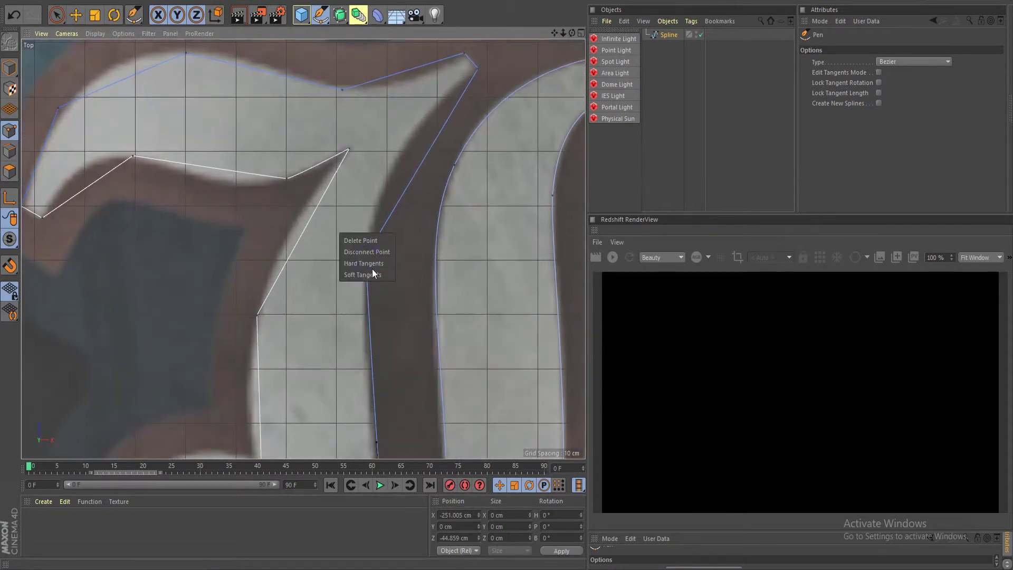
click(377, 275)
alt+middle_drag(406, 222, 393, 303)
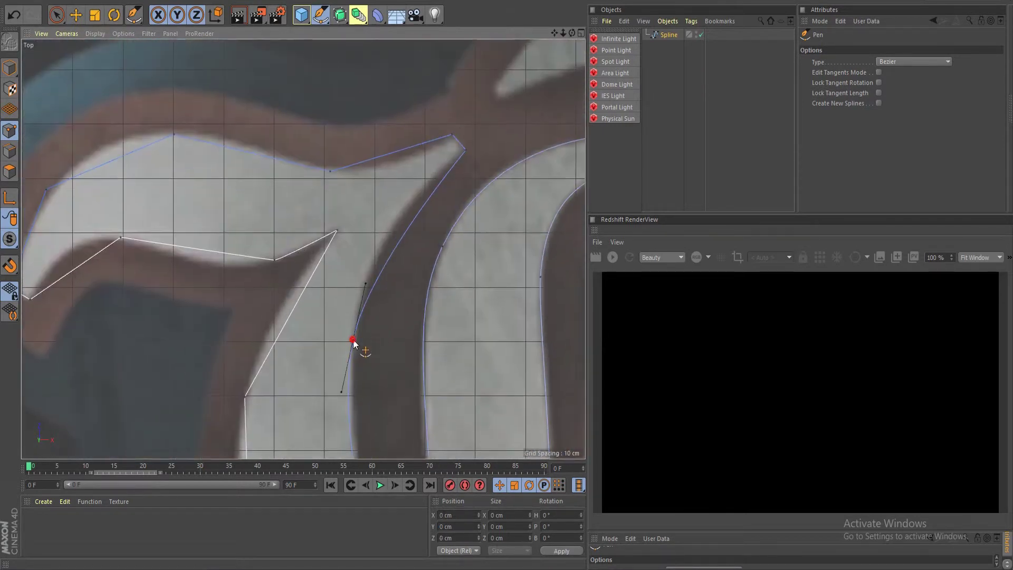
drag(367, 283, 363, 249)
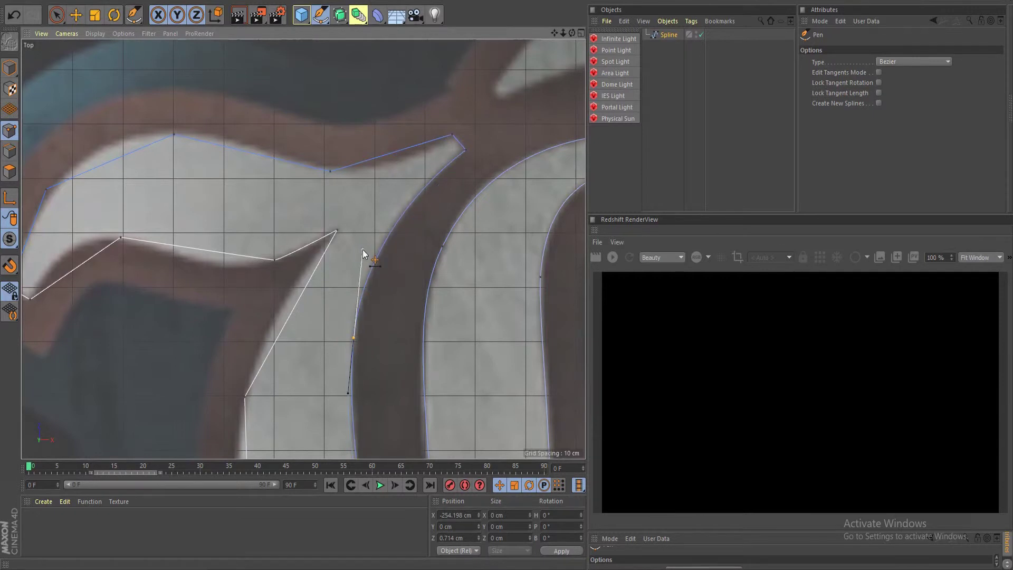
scroll(363, 249, down, 5)
alt+middle_drag(389, 378, 370, 187)
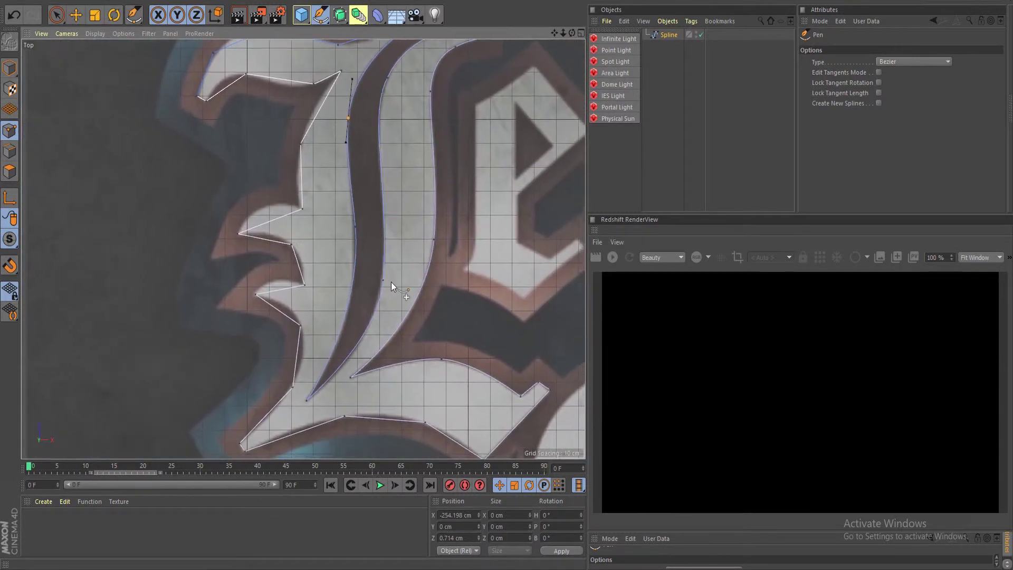
scroll(367, 239, up, 2)
scroll(388, 254, up, 4)
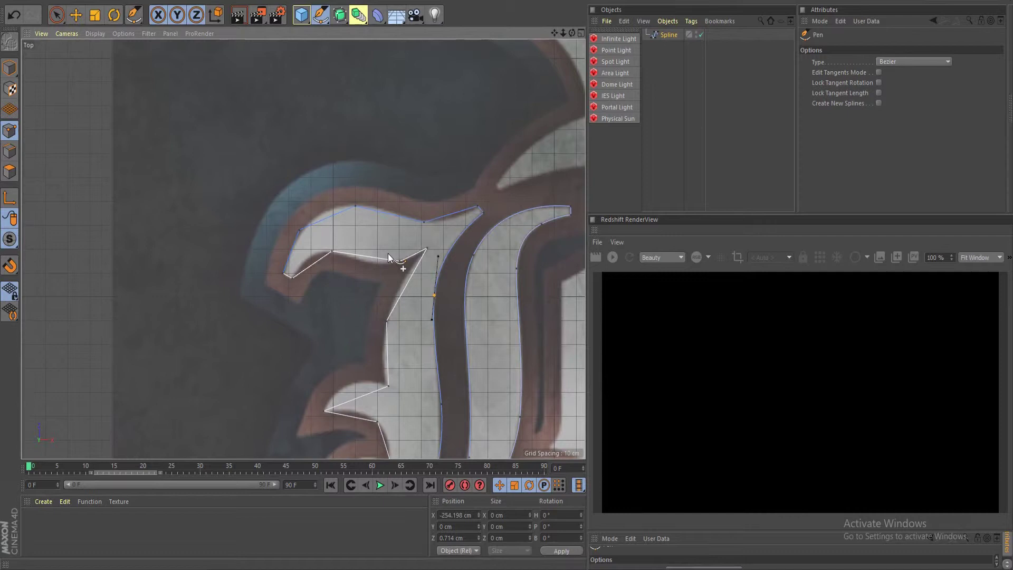
- Delete the crest point on the L's upper-left arm and move the neighbouring outer-edge point up onto the reference curve
scroll(388, 253, up, 4)
scroll(338, 266, up, 3)
scroll(336, 262, down, 4)
alt+middle_drag(336, 262, 347, 303)
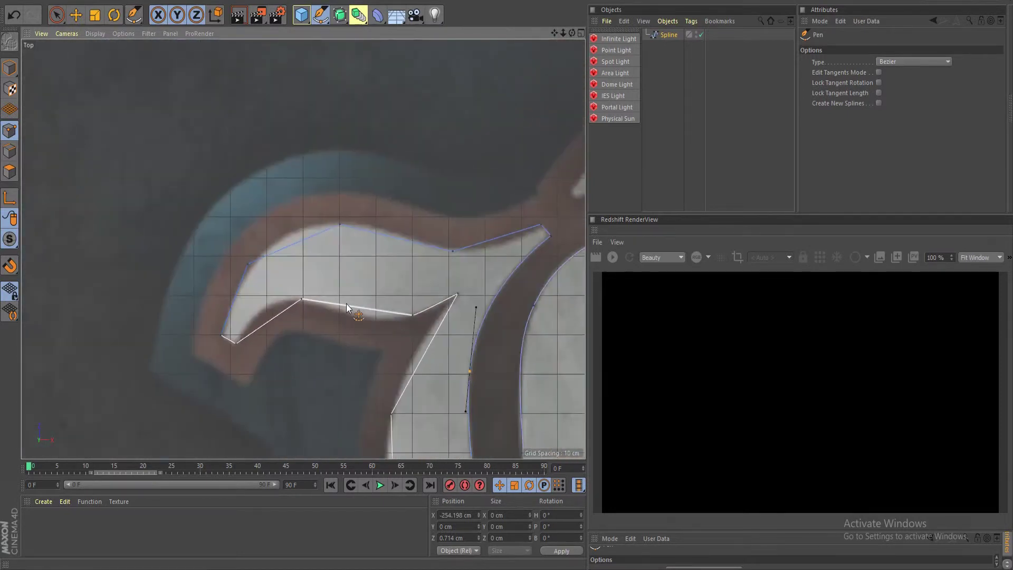
scroll(321, 278, up, 1)
alt+middle_drag(455, 261, 418, 257)
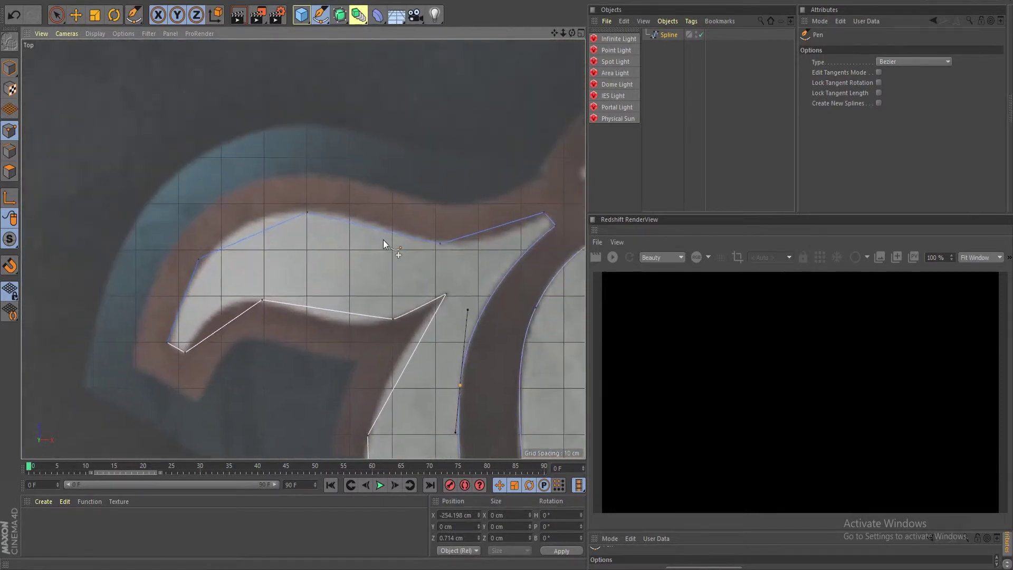
key(space)
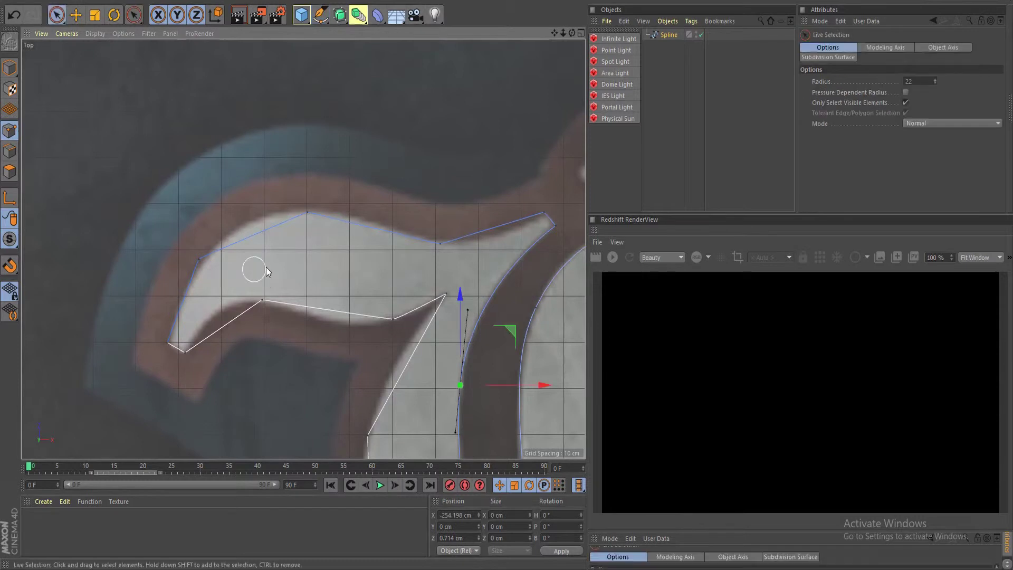
click(310, 216)
key(Delete)
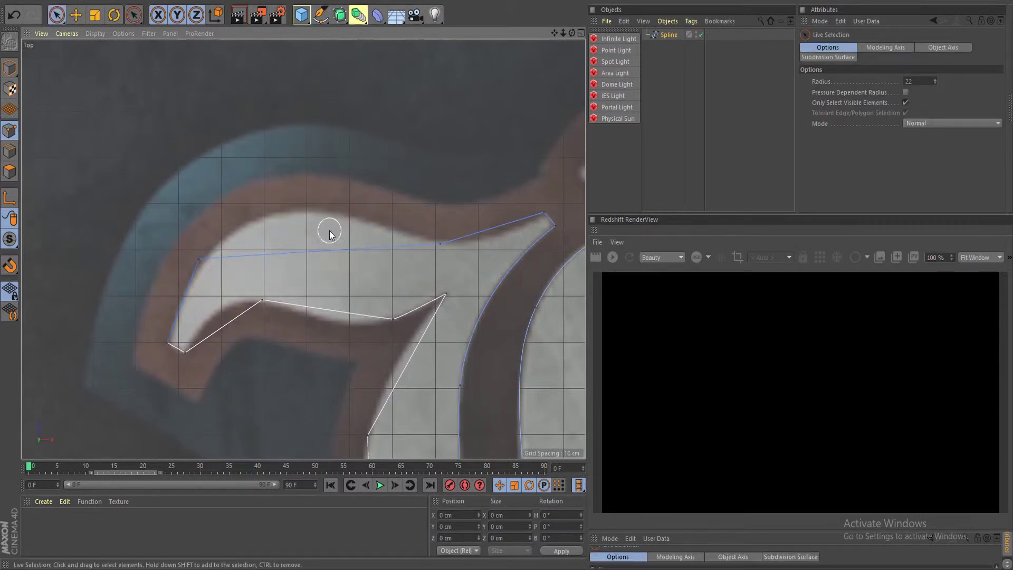
click(193, 265)
drag(247, 207, 310, 163)
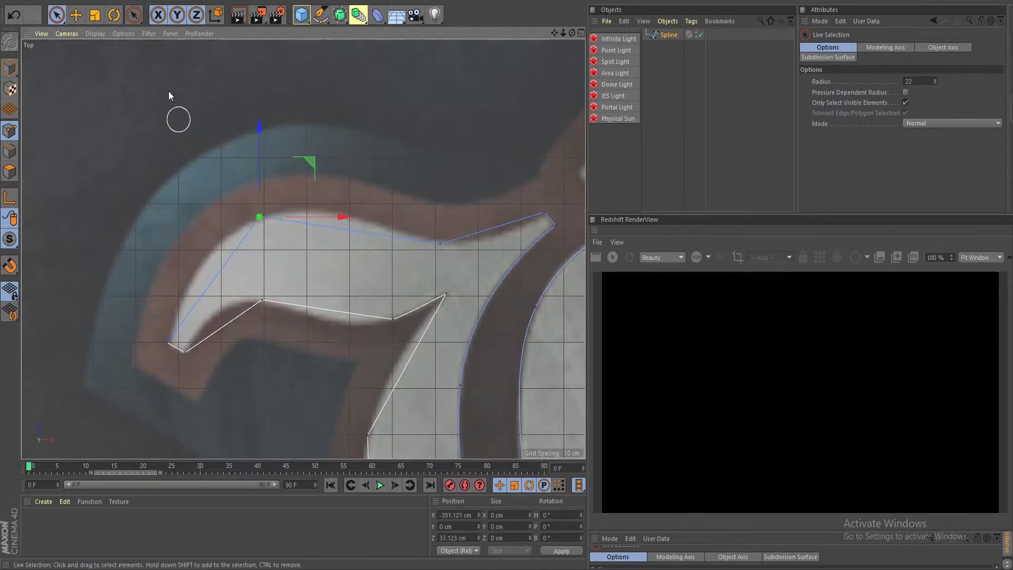
- Apply soft tangents to the point in the dip on the arm's upper edge
click(320, 15)
right_click(441, 240)
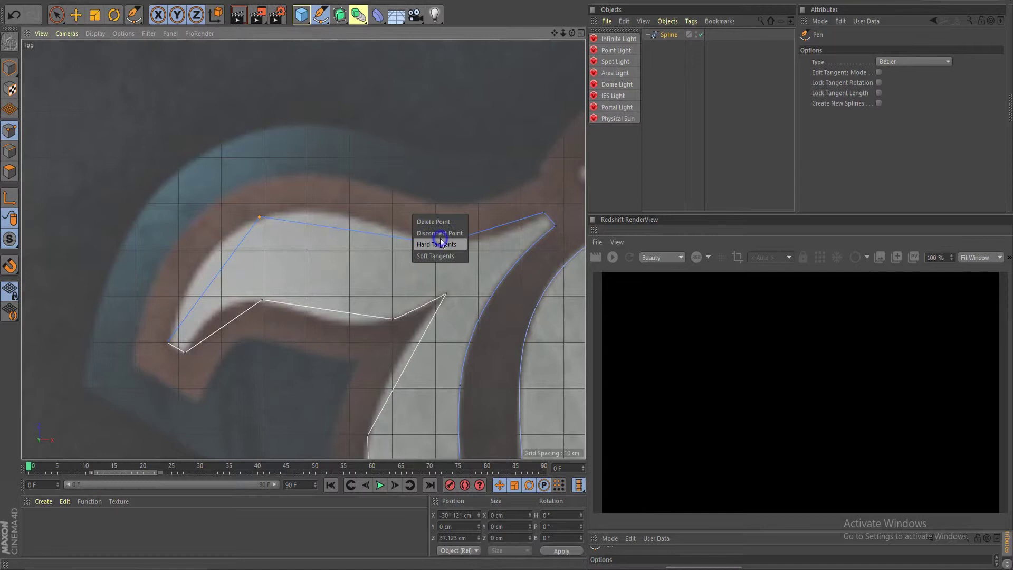
click(441, 256)
- Soften the moved point on the arm's upper edge and adjust both its tangents to follow the reference curve
right_click(261, 219)
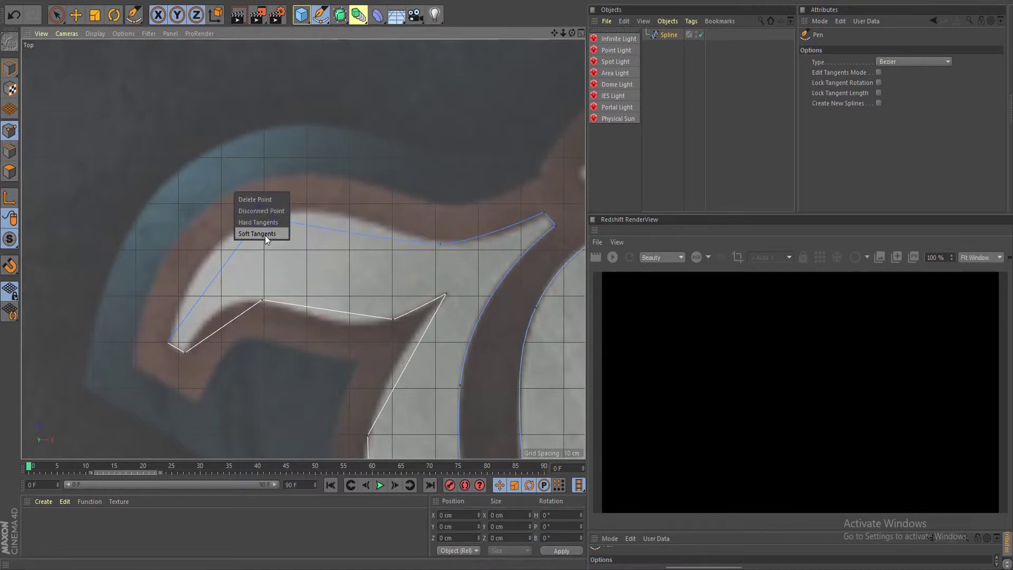
click(265, 235)
click(259, 220)
drag(221, 234, 213, 236)
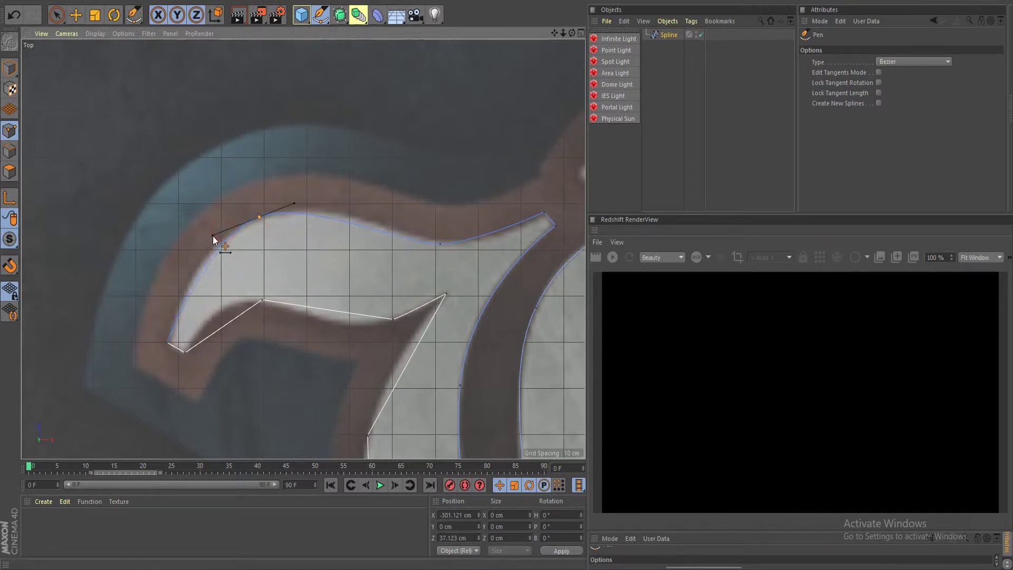
drag(299, 203, 318, 201)
- Adjust the outer tangent of the point in the upper edge's dip to fit the reference
click(441, 244)
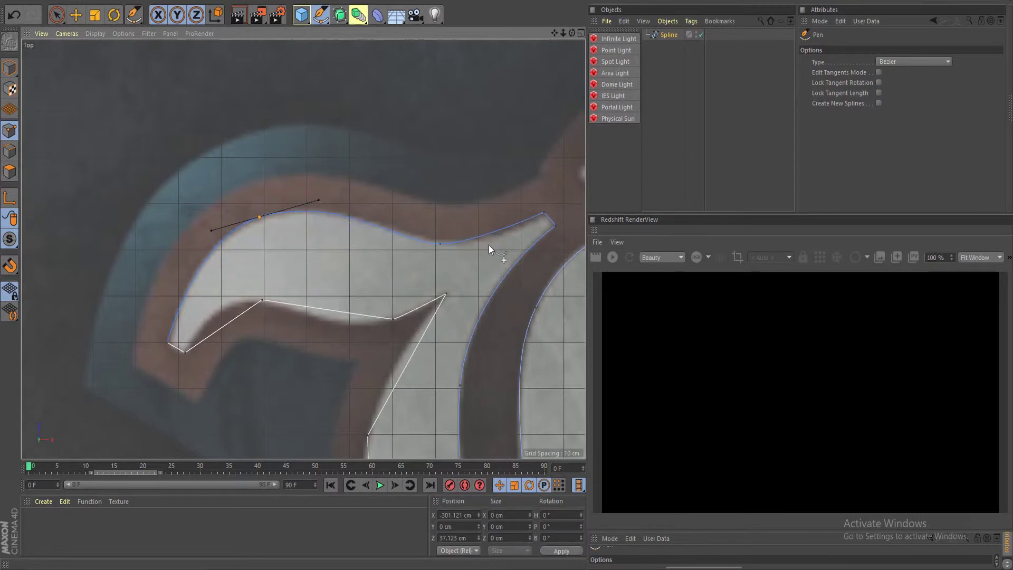
scroll(381, 238, up, 3)
drag(410, 237, 433, 235)
- Move the two middle points on the arm's lower edge to the lowest and highest spots of the reference curve
alt+middle_drag(285, 324, 449, 217)
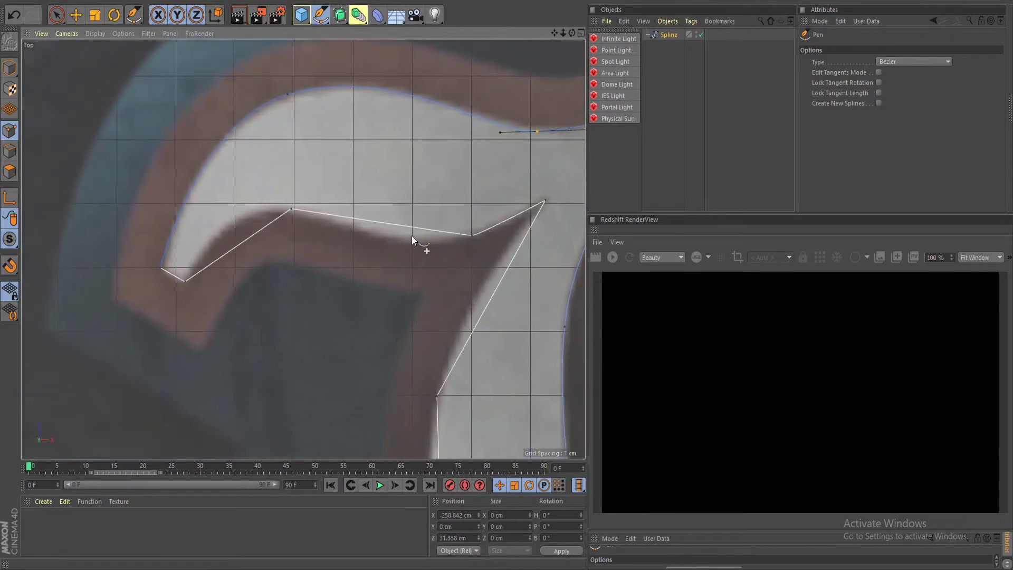
key(space)
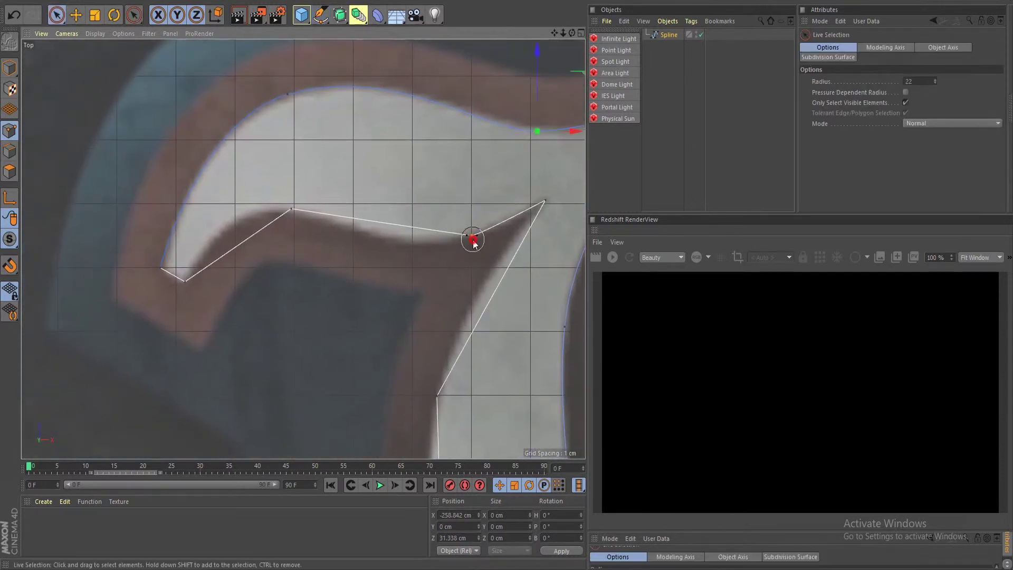
click(471, 236)
drag(512, 238, 462, 243)
drag(471, 188, 464, 191)
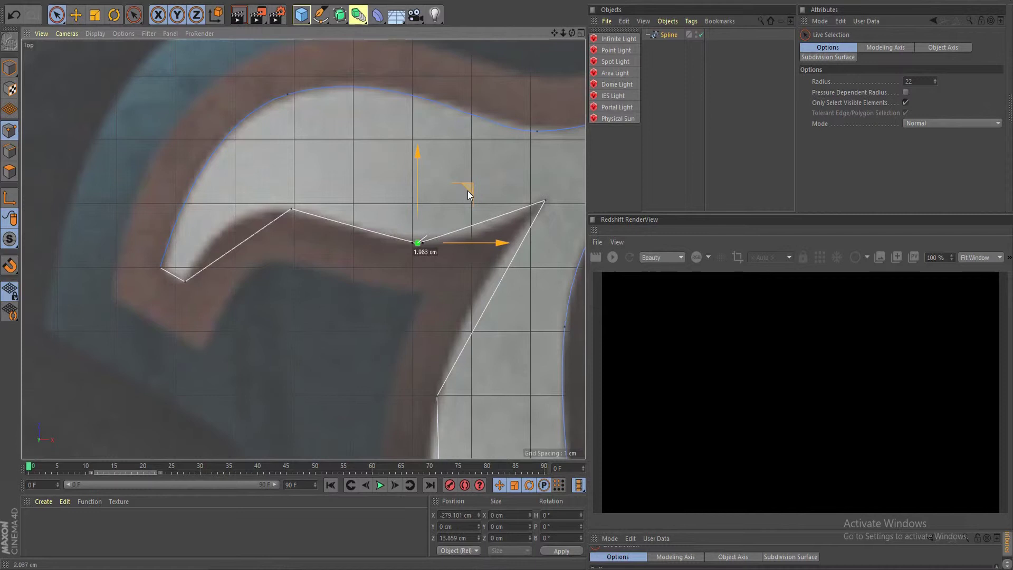
click(288, 205)
drag(342, 151, 318, 151)
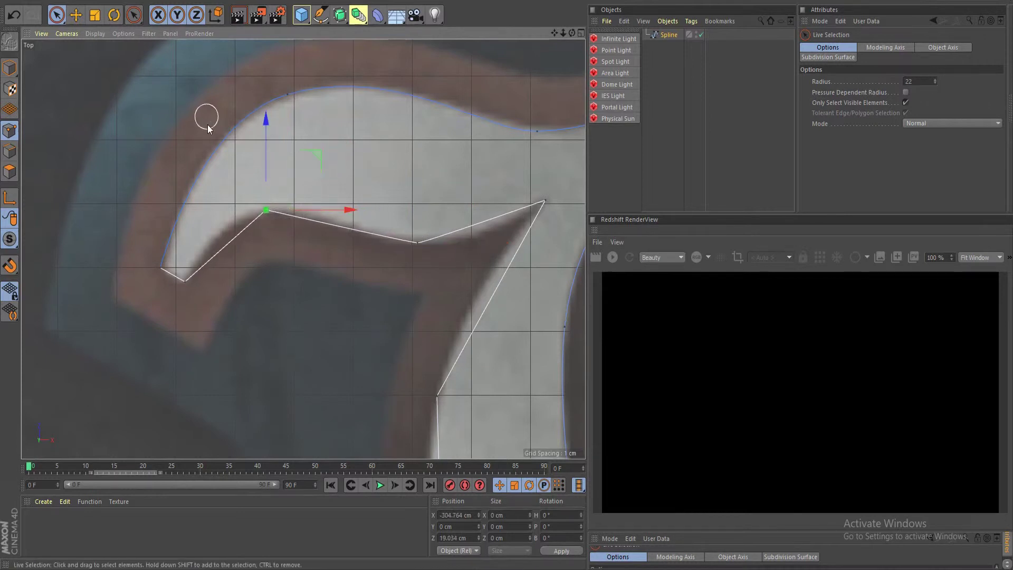
- Soften both middle points on the arm's lower edge and lengthen the crest point's tangents to match the reference
click(321, 15)
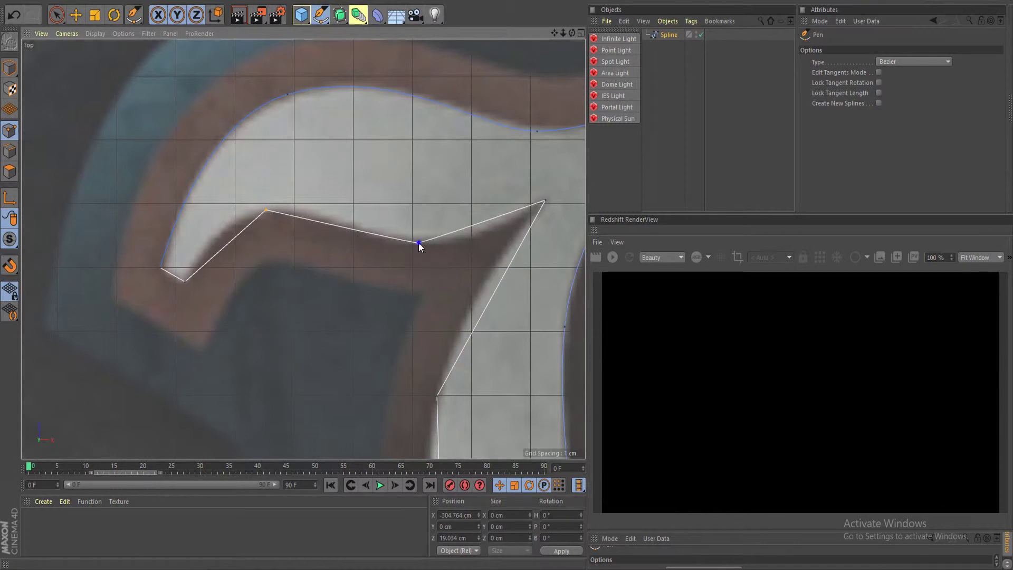
click(422, 259)
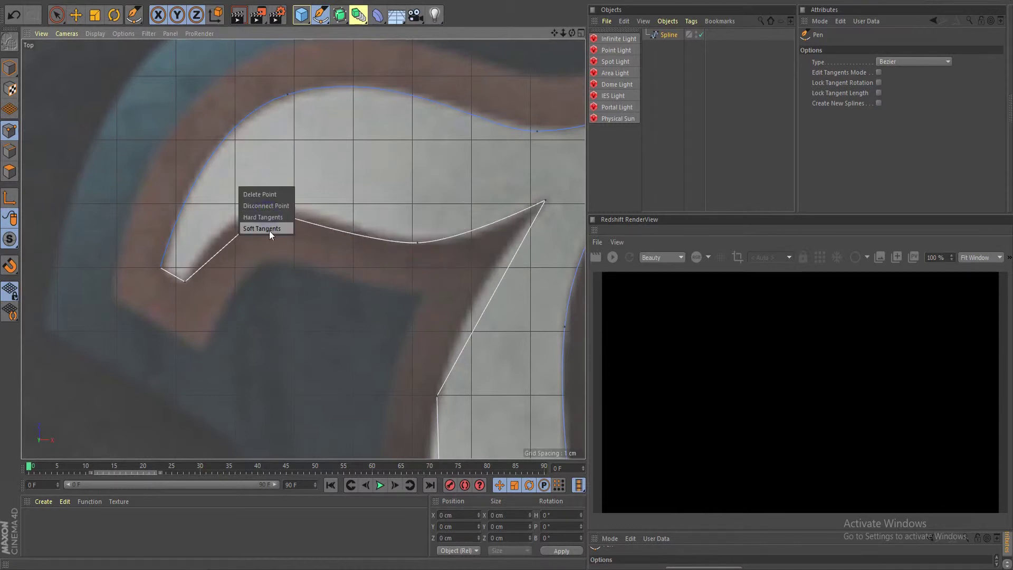
click(269, 230)
drag(292, 205, 298, 204)
drag(240, 215, 231, 217)
- Chamfer the two corner points at the arm's outer tip with a radius of about 2.04 cm
alt+middle_drag(377, 258, 297, 241)
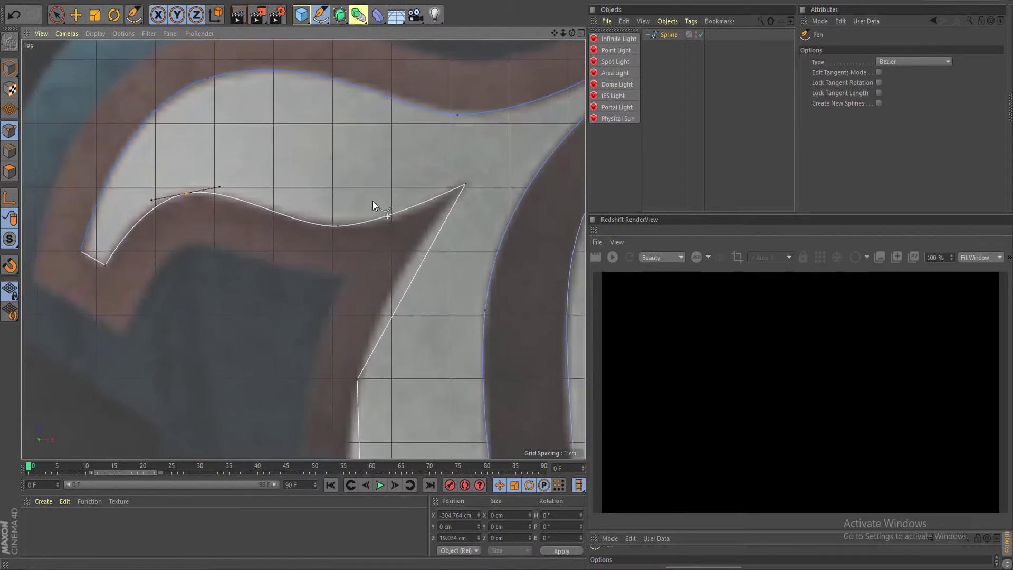
alt+middle_drag(331, 280, 408, 282)
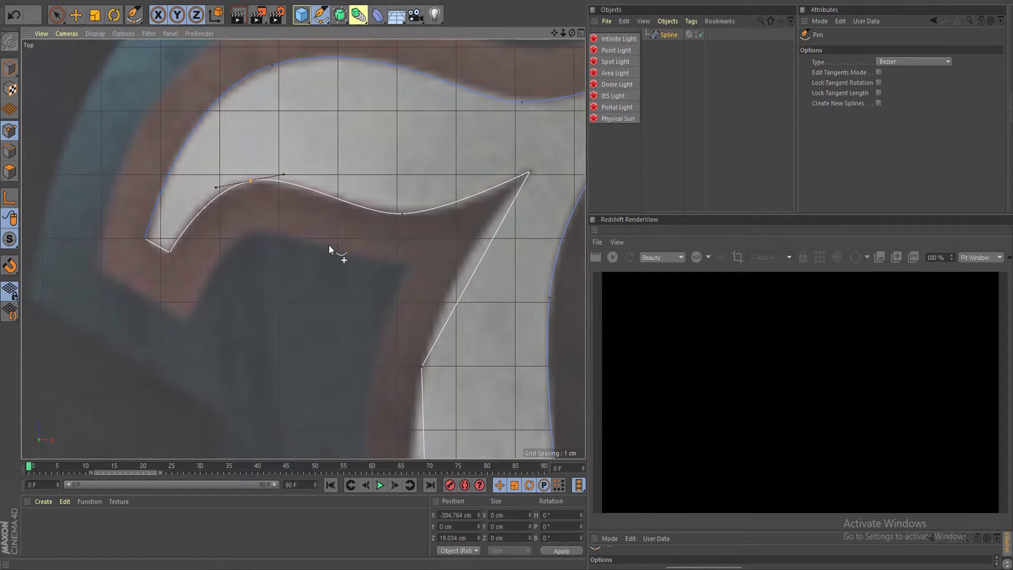
alt+middle_drag(285, 245, 396, 277)
scroll(248, 280, up, 3)
scroll(314, 278, down, 4)
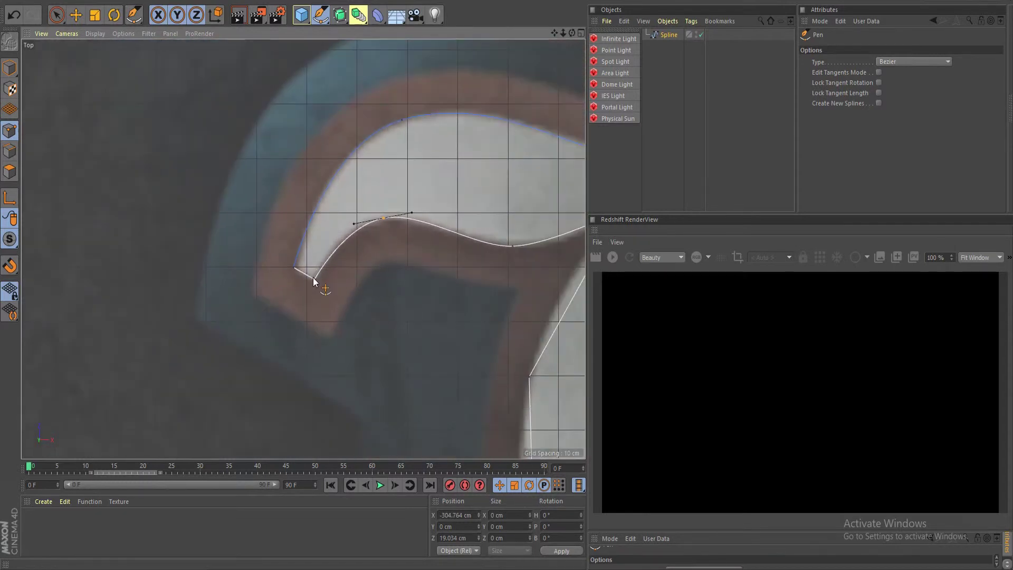
scroll(314, 282, up, 4)
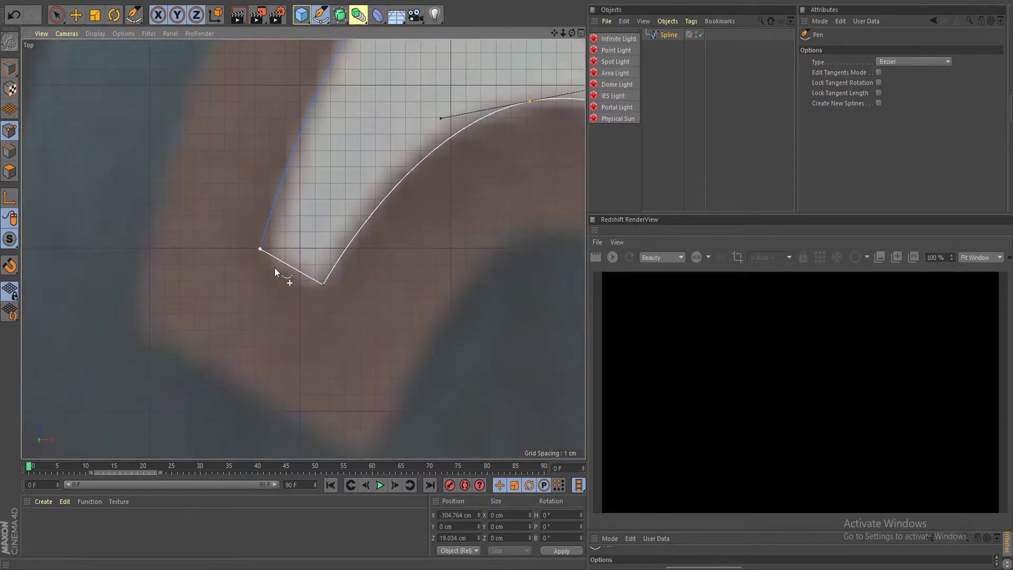
scroll(249, 271, down, 3)
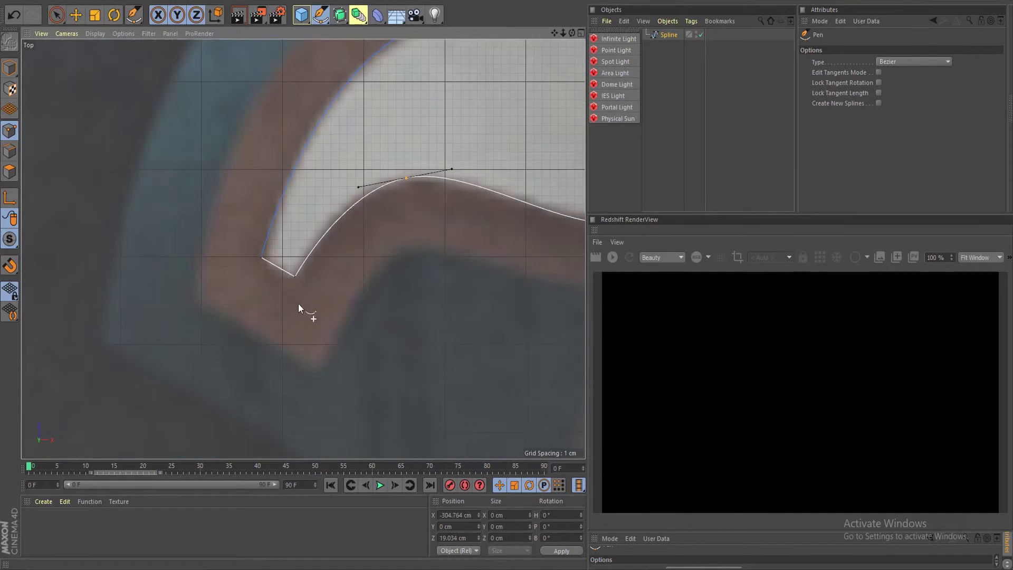
scroll(277, 286, up, 2)
key(space)
mouse_move(268, 258)
mouse_down()
mouse_move(246, 232)
mouse_move(343, 283)
mouse_up()
right_click(276, 279)
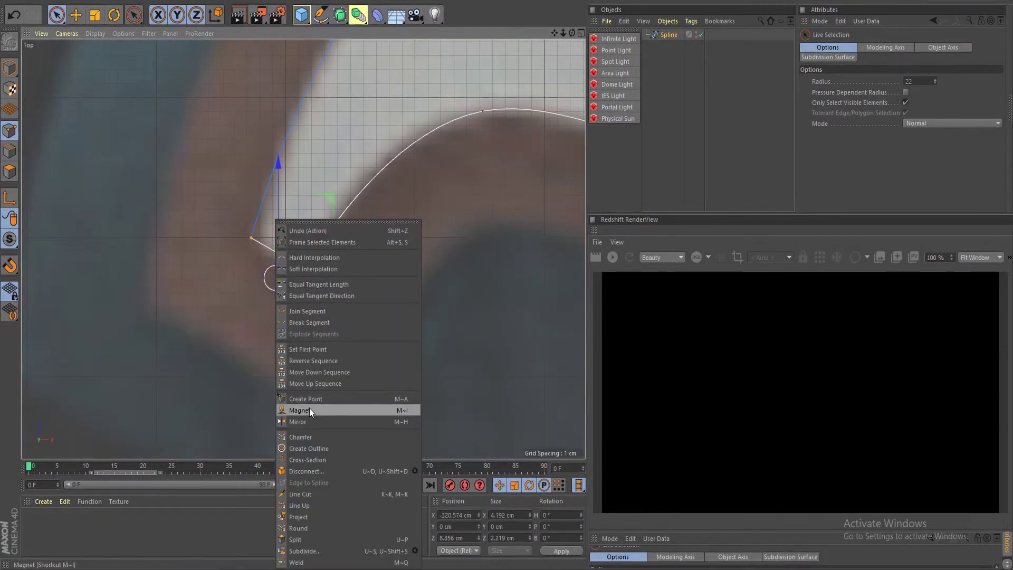
click(320, 438)
mouse_move(304, 273)
mouse_down()
mouse_move(327, 276)
mouse_move(305, 274)
mouse_up()
scroll(301, 285, down, 3)
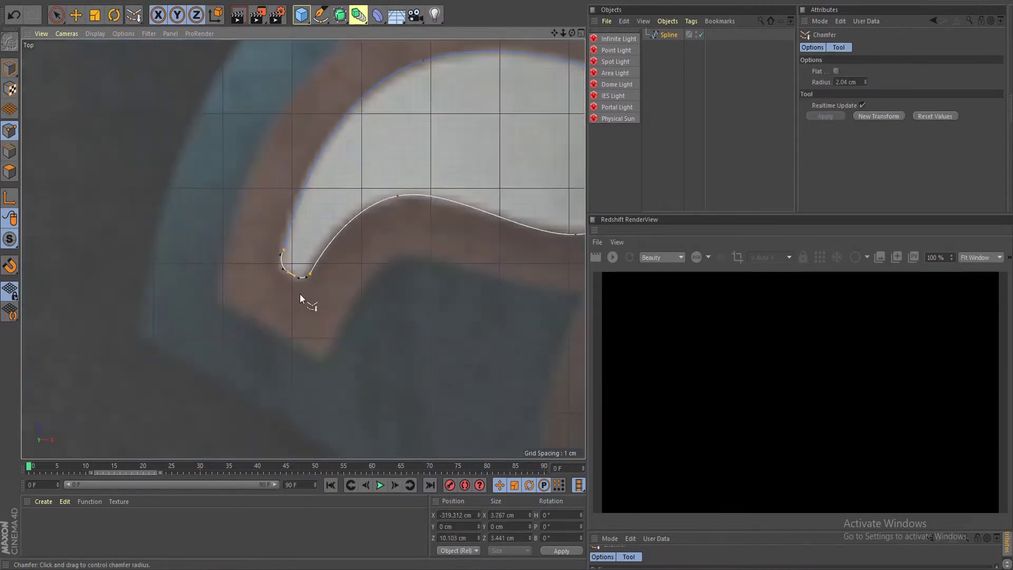
key(space)
- Adjust the lower tangent of the rounded tip's outer-edge point so the corner follows the reference
click(156, 233)
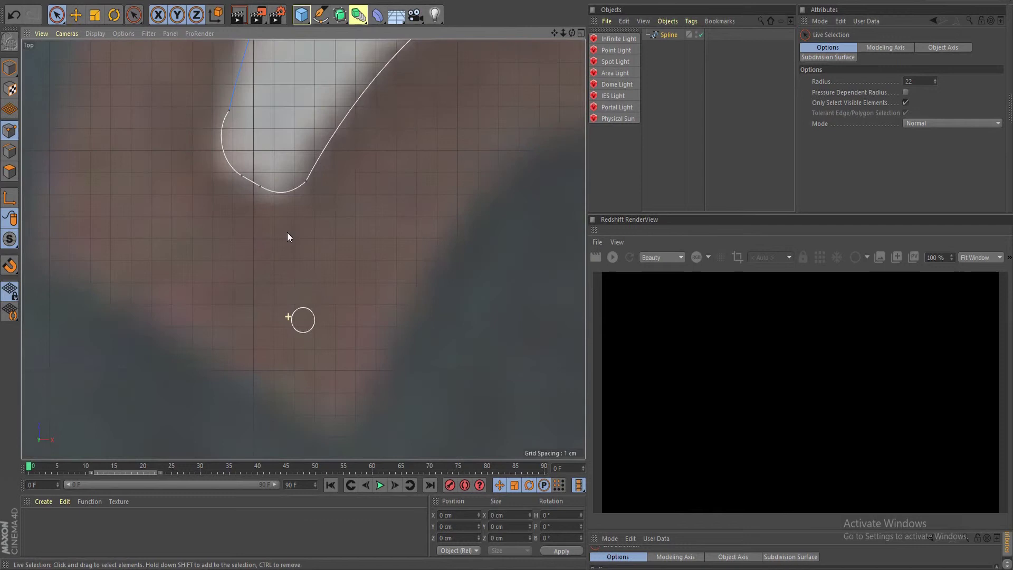
alt+middle_drag(247, 144, 292, 283)
scroll(274, 295, up, 3)
click(275, 236)
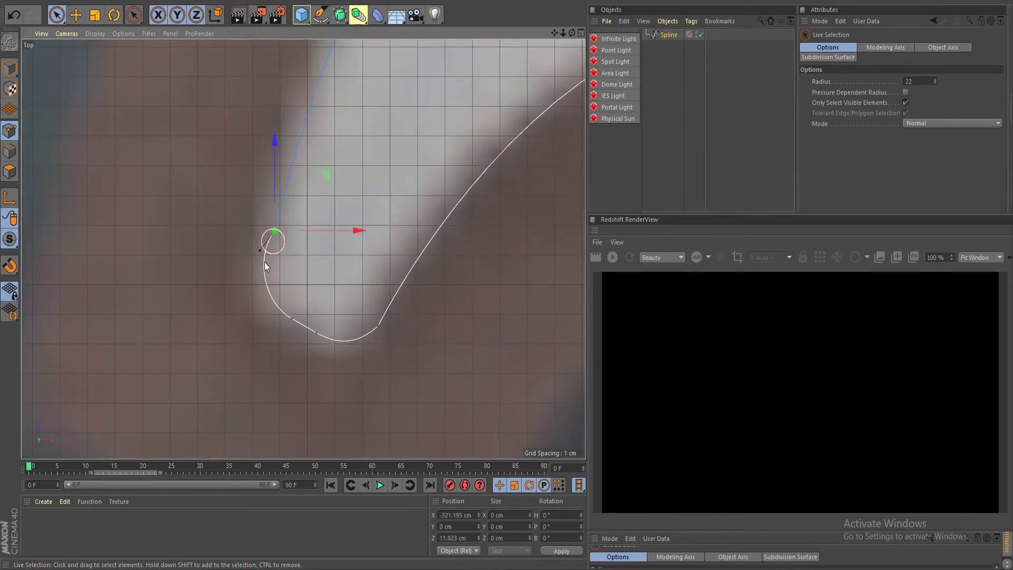
click(321, 20)
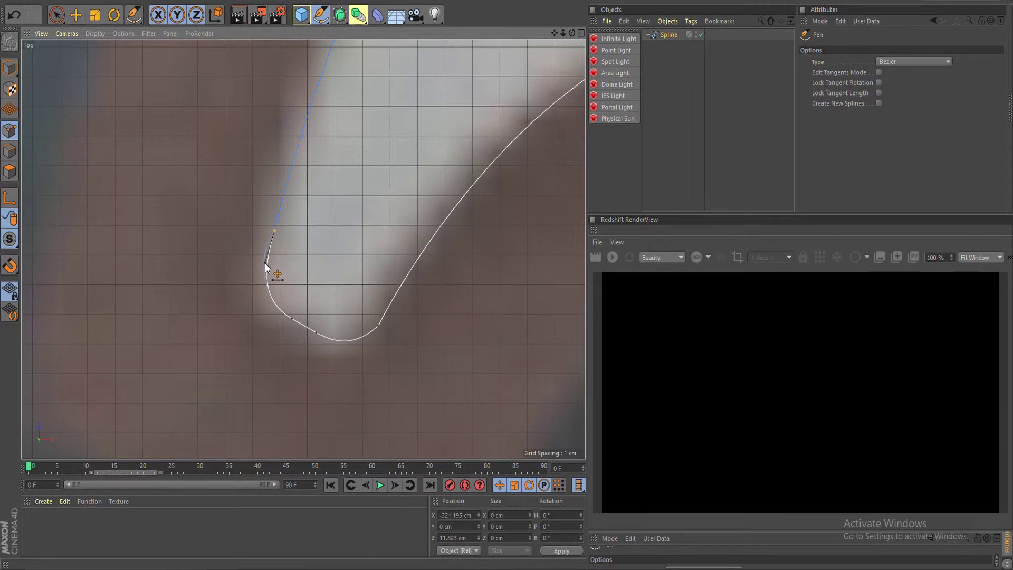
scroll(390, 304, down, 2)
scroll(396, 318, up, 1)
- Soften the rounded tip's inner-edge point and align its upper tangent with the arm's lower edge
click(377, 312)
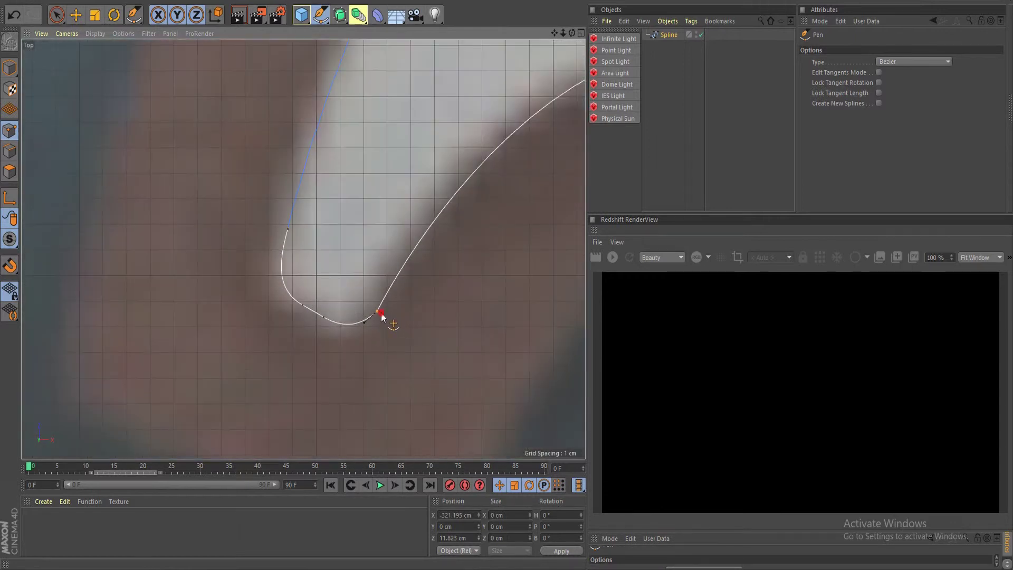
right_click(375, 312)
click(397, 333)
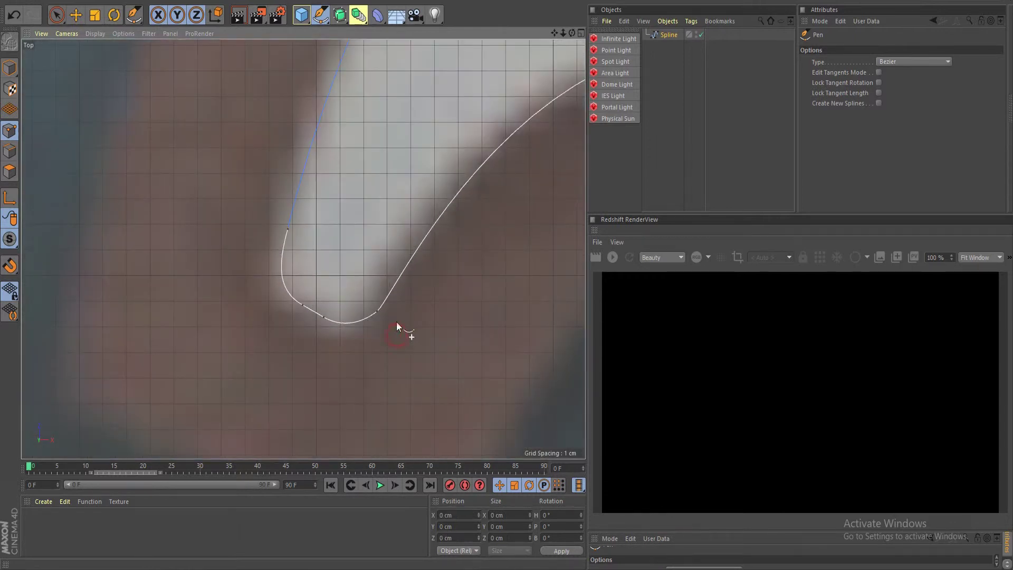
drag(389, 303, 397, 286)
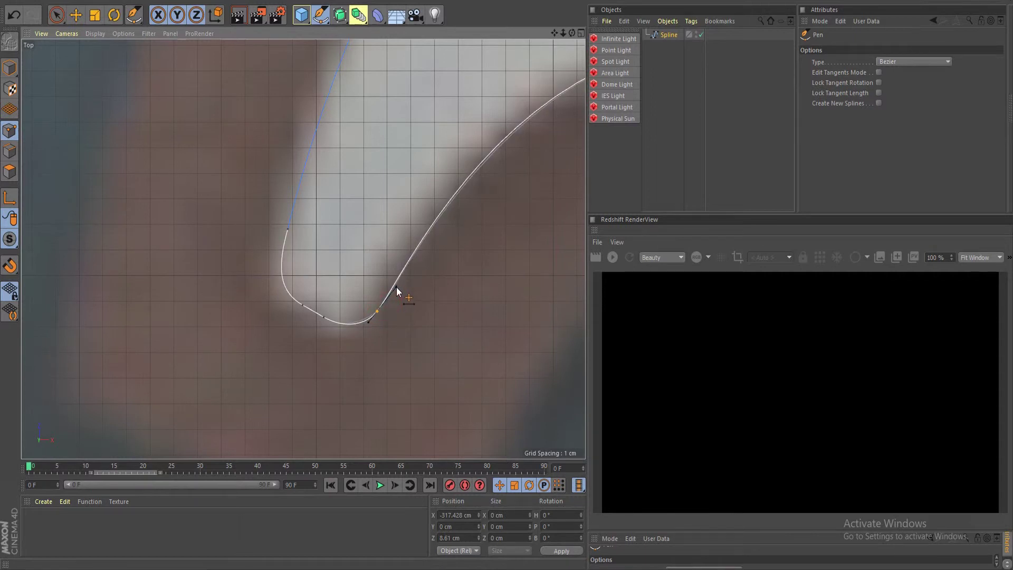
- Delete one of the two middle points on the L foot's lower edge and move the other to the crest of the curve
scroll(399, 319, down, 5)
alt+middle_drag(528, 353, 336, 275)
scroll(337, 275, down, 5)
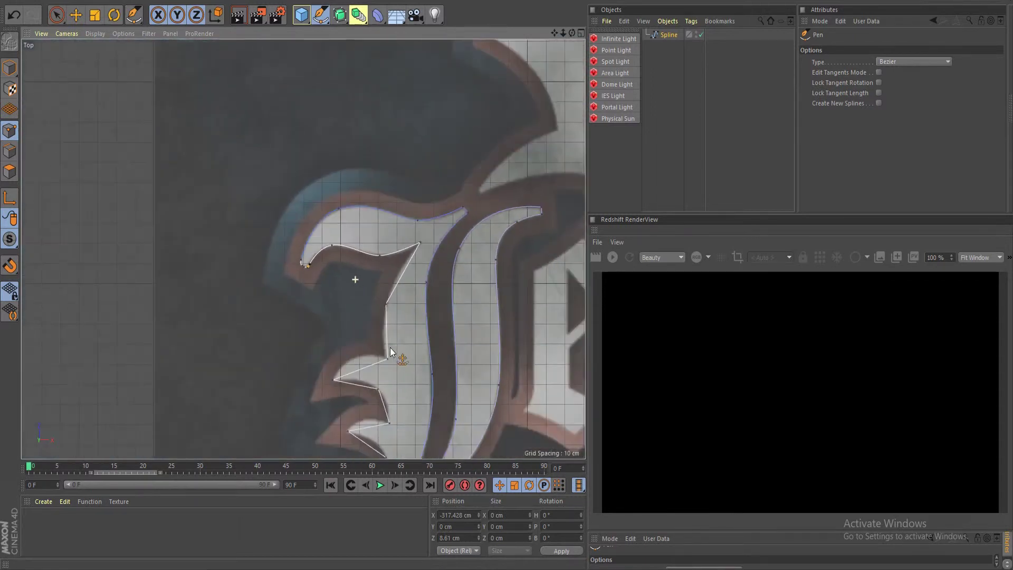
alt+middle_drag(391, 347, 390, 219)
alt+middle_drag(445, 357, 303, 294)
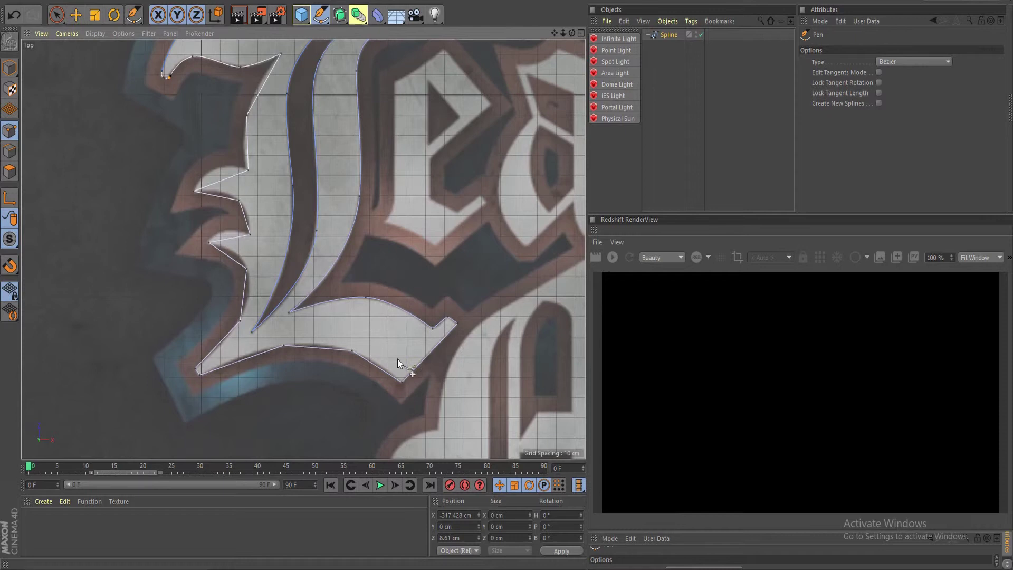
scroll(397, 359, down, 3)
scroll(395, 283, up, 10)
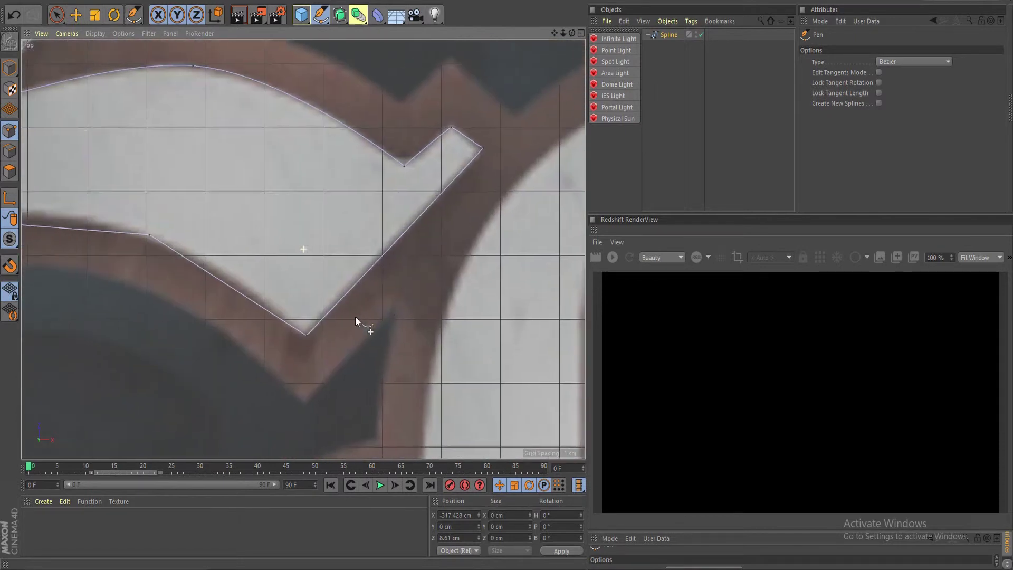
alt+middle_drag(356, 317, 378, 319)
alt+middle_drag(205, 256, 562, 293)
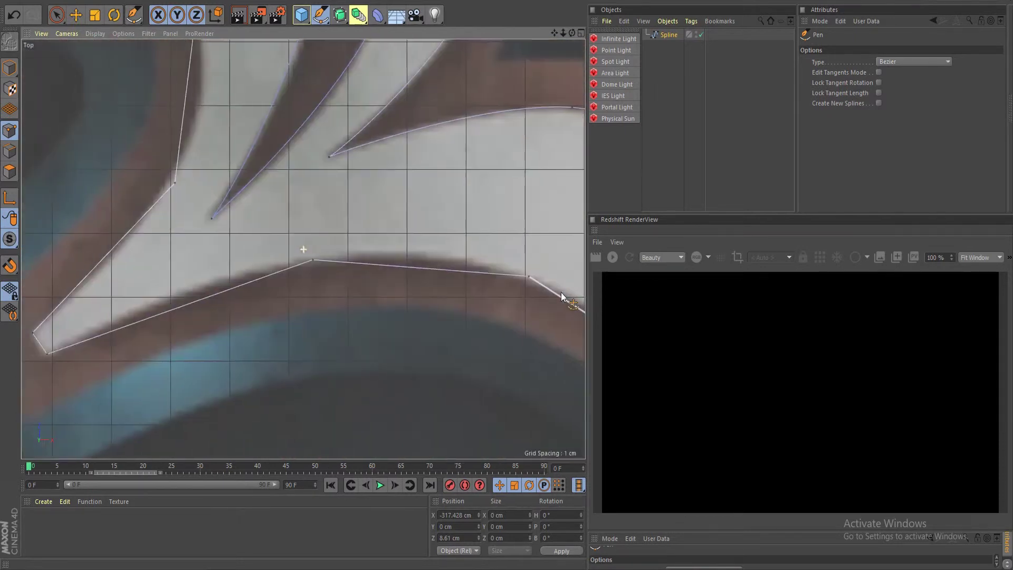
alt+middle_drag(481, 287, 439, 238)
scroll(439, 240, down, 4)
scroll(427, 243, up, 1)
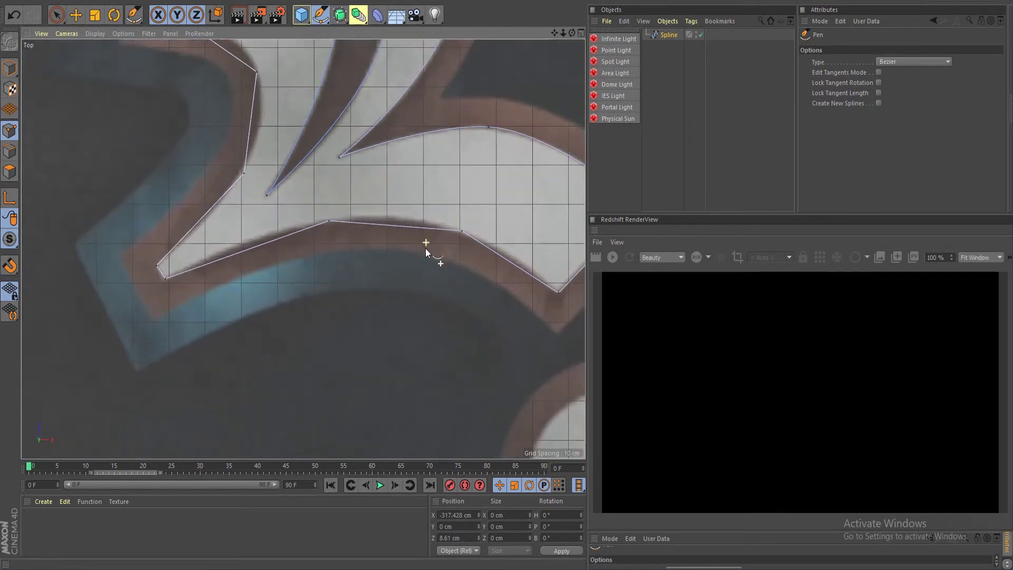
key(space)
click(328, 224)
key(Delete)
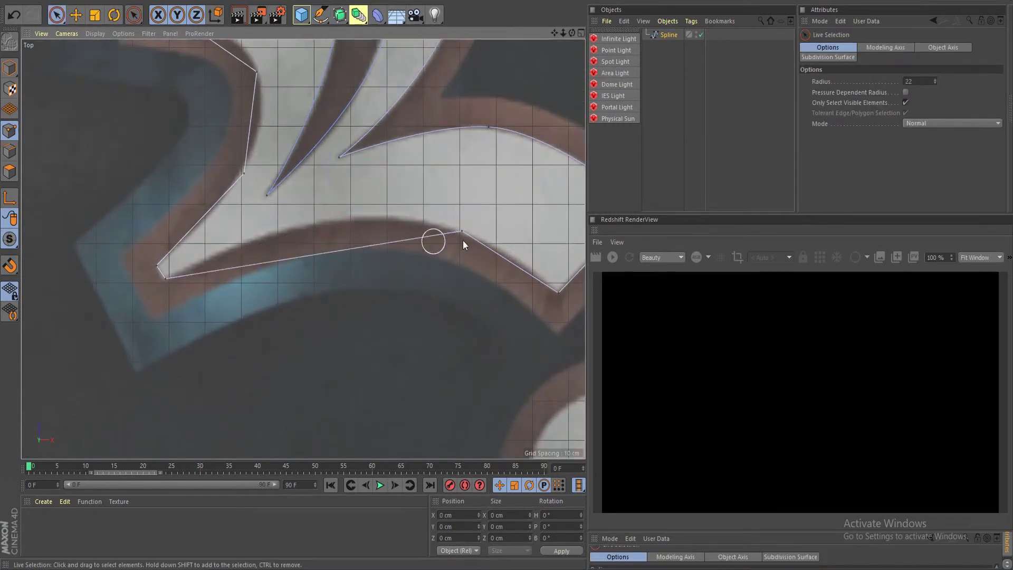
click(461, 231)
drag(518, 197, 422, 166)
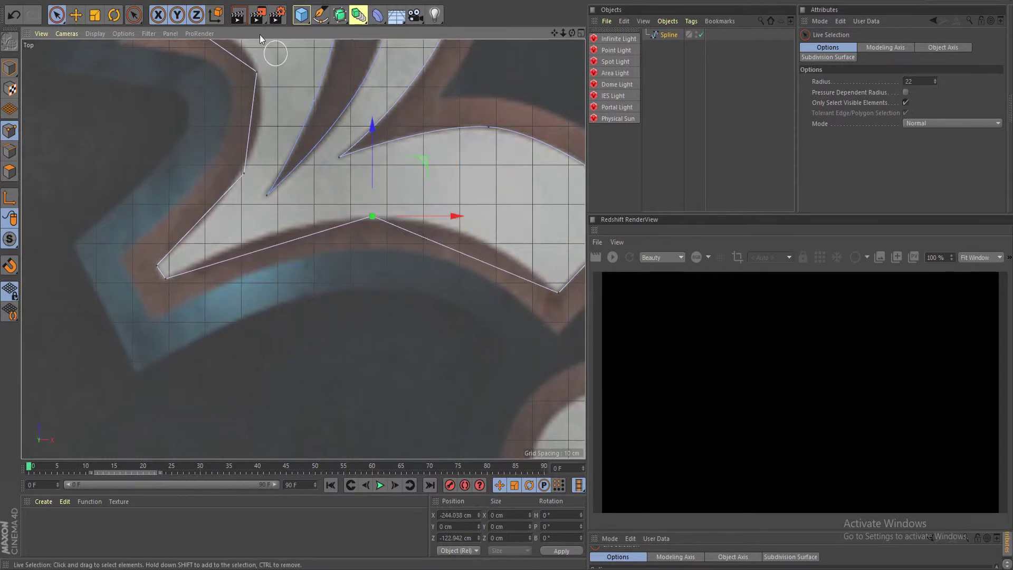
- Apply soft tangents to the crest point on the L foot's lower edge and lengthen its tangent to follow the reference curve
click(319, 16)
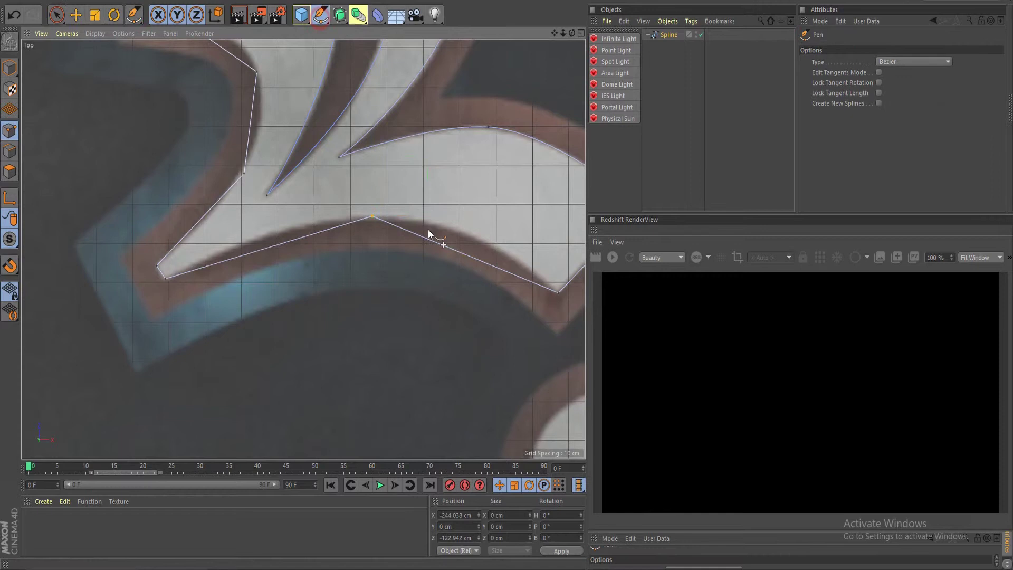
right_click(371, 217)
click(371, 233)
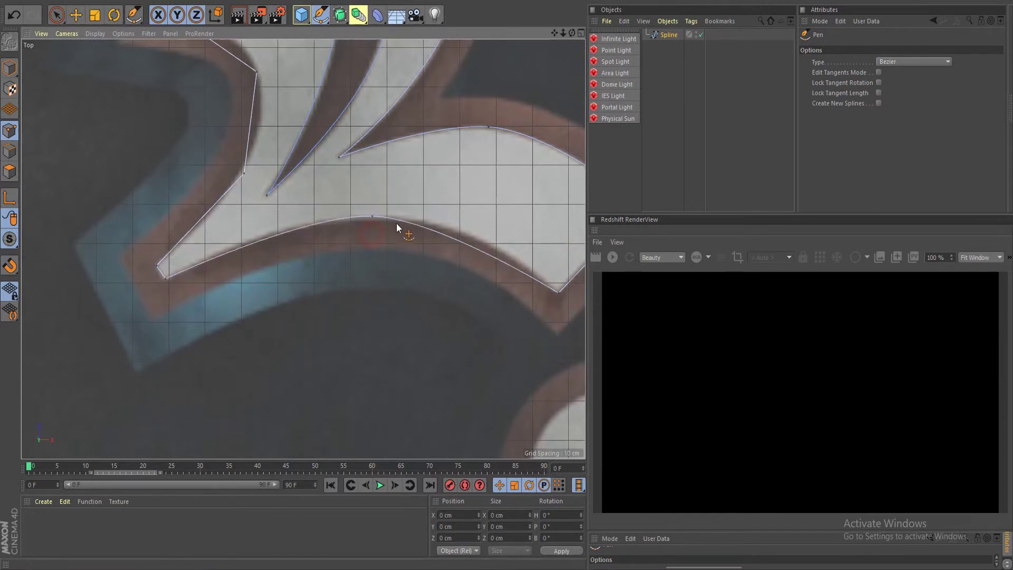
click(368, 217)
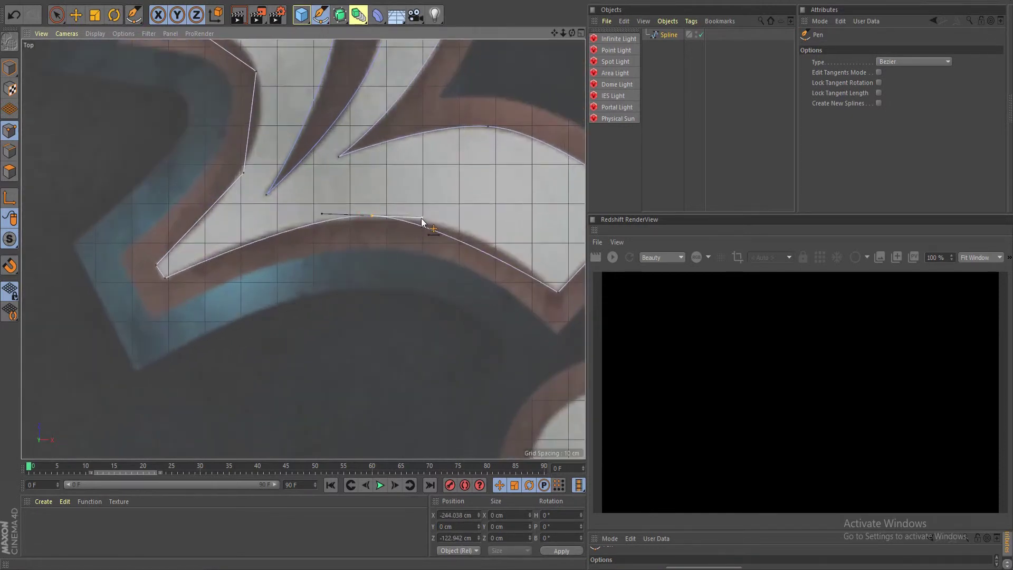
drag(422, 217, 451, 218)
- Apply soft tangents to the two stem points below the lower spur and lengthen the upper one's tangent along the reference edge
middle_drag(207, 206, 334, 304)
scroll(340, 303, up, 3)
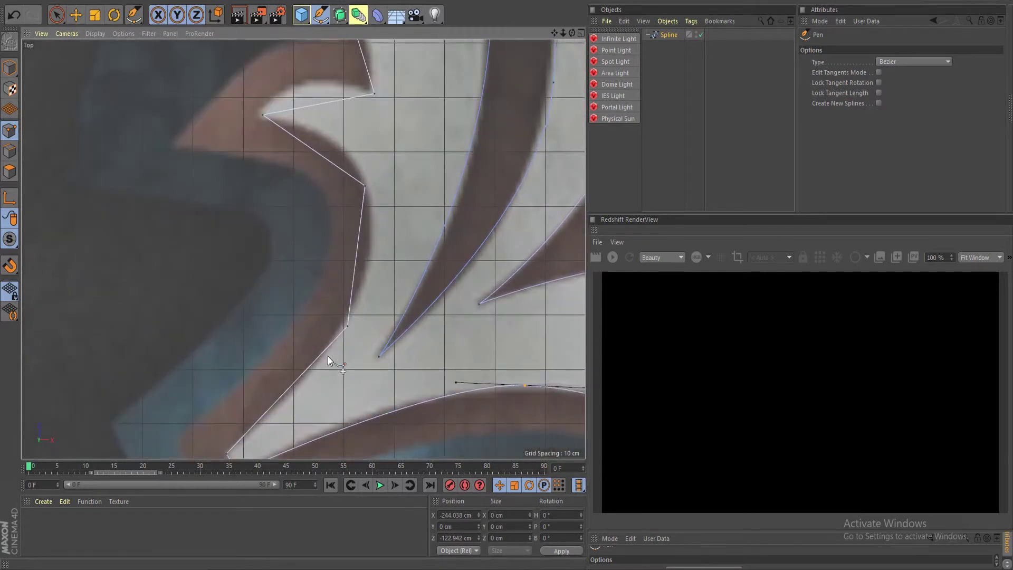
right_click(347, 324)
click(358, 337)
right_click(366, 185)
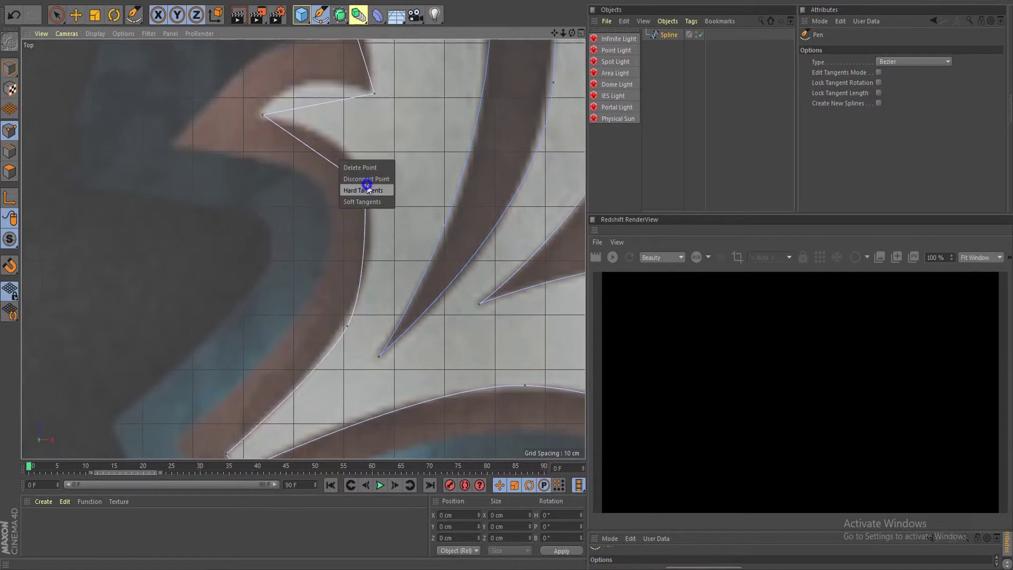
click(373, 204)
click(365, 187)
drag(349, 156, 340, 139)
alt+middle_drag(344, 347, 340, 316)
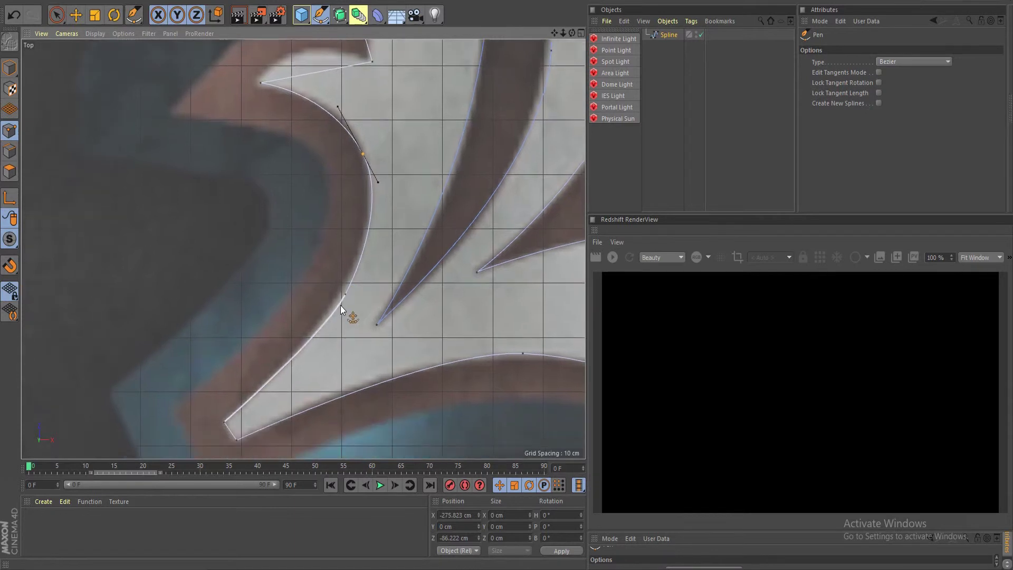
click(344, 296)
drag(342, 296, 341, 295)
key(ctrl+z)
- Move the lower spur's tip point outward onto the tip in the reference
alt+middle_drag(315, 88, 345, 254)
scroll(338, 213, up, 5)
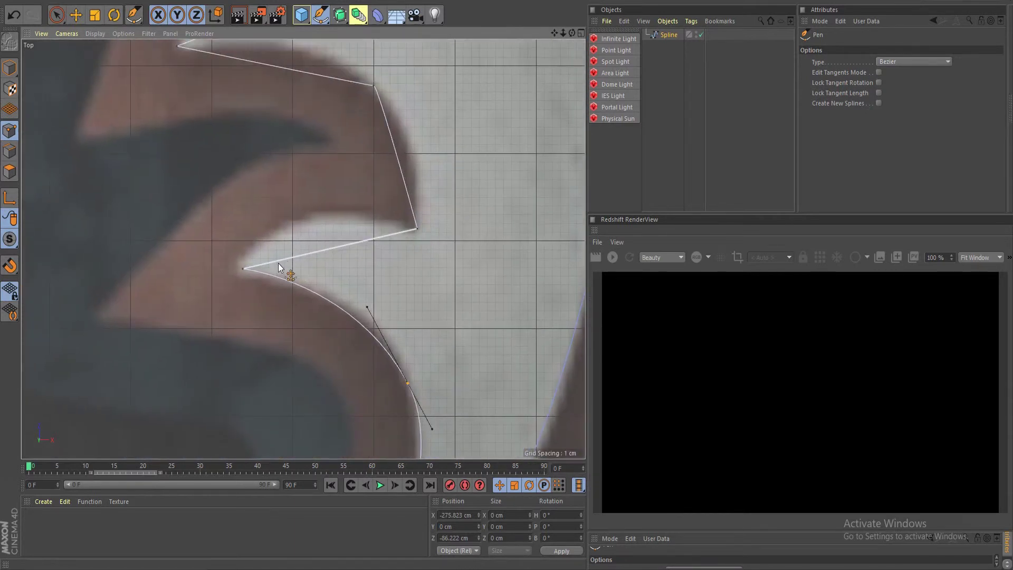
drag(242, 269, 236, 271)
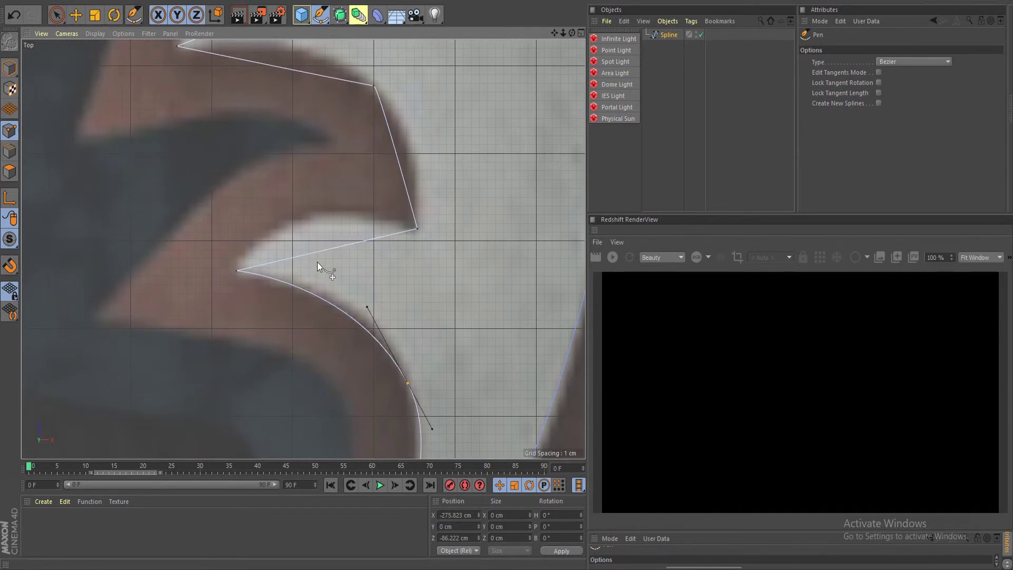
- Add a point on the lower spur's upper edge, place it at the crest, and shape it with soft tangents
ctrl+click(330, 248)
drag(330, 248, 320, 214)
right_click(325, 219)
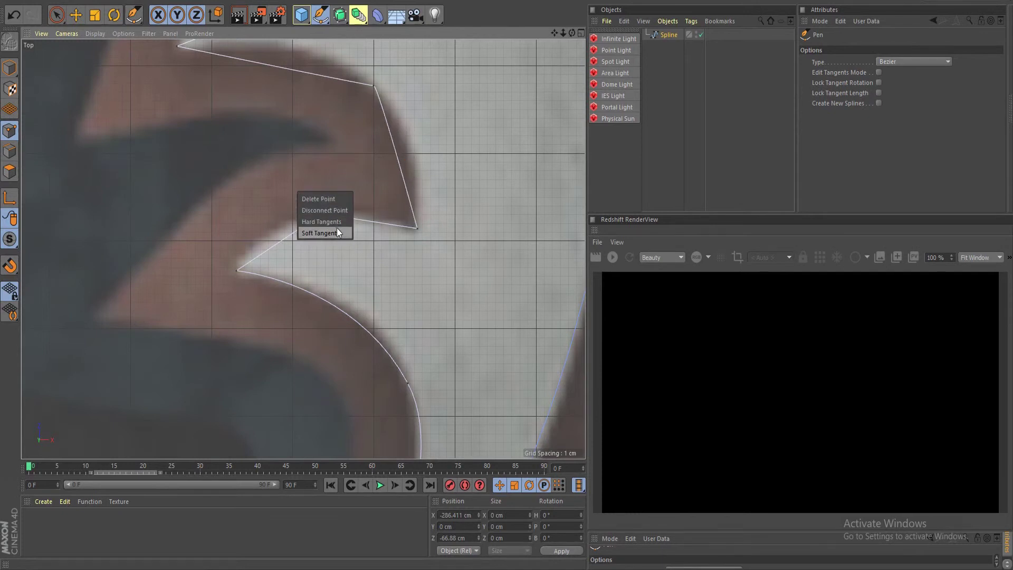
click(337, 228)
click(323, 214)
drag(299, 219, 285, 221)
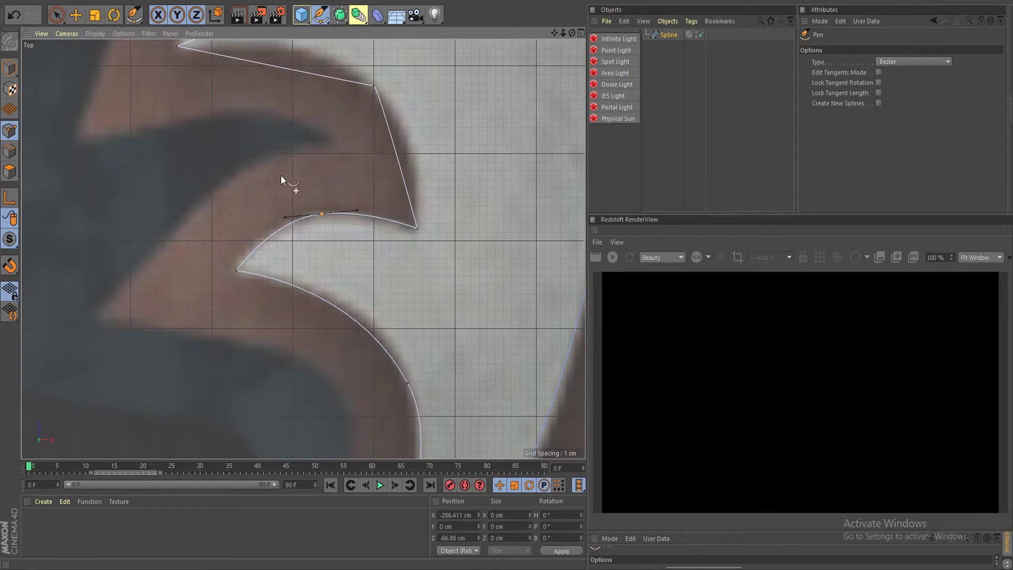
- Soften the point on the upper spur's lower curve and shape the spur's edges with tangents along the reference
alt+middle_drag(280, 175, 290, 284)
right_click(369, 218)
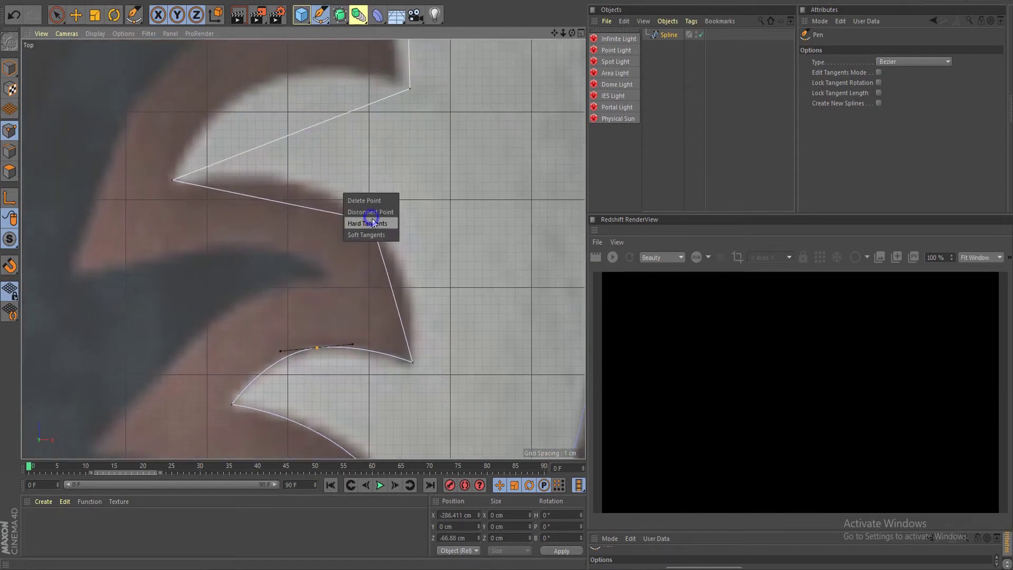
click(373, 219)
drag(368, 224, 312, 182)
alt+middle_drag(340, 148, 347, 286)
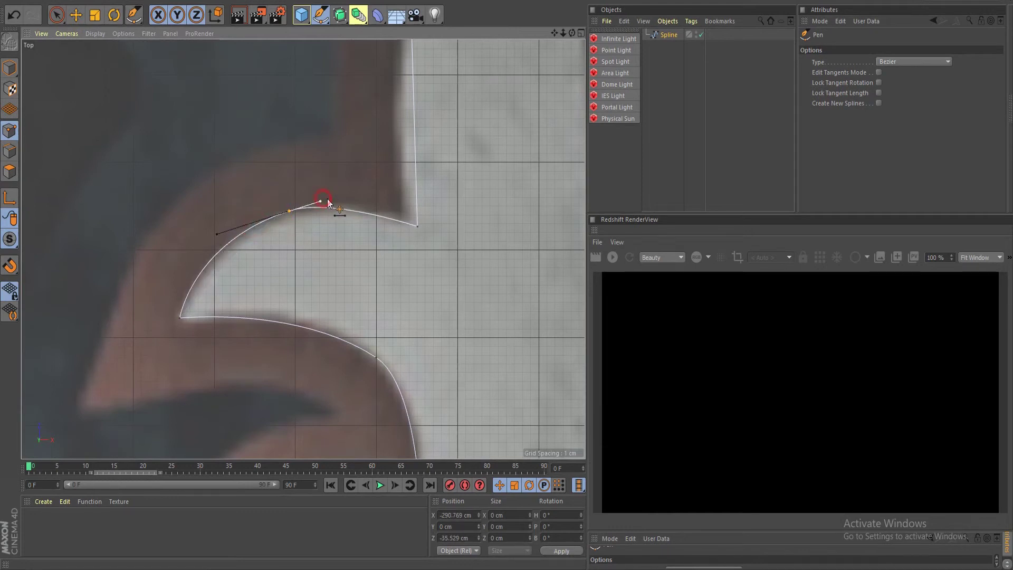
- Apply soft tangents to the point on the stem's outer edge between the upper spur and the top arm
scroll(338, 255, down, 3)
scroll(346, 251, down, 4)
scroll(361, 250, up, 3)
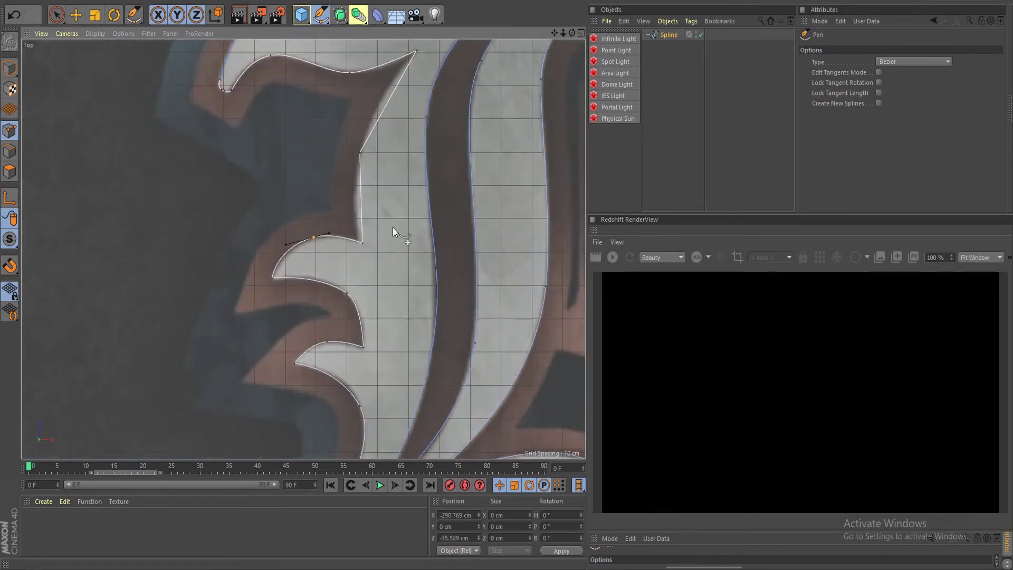
alt+middle_drag(374, 185, 369, 257)
scroll(369, 258, up, 3)
right_click(341, 194)
click(343, 211)
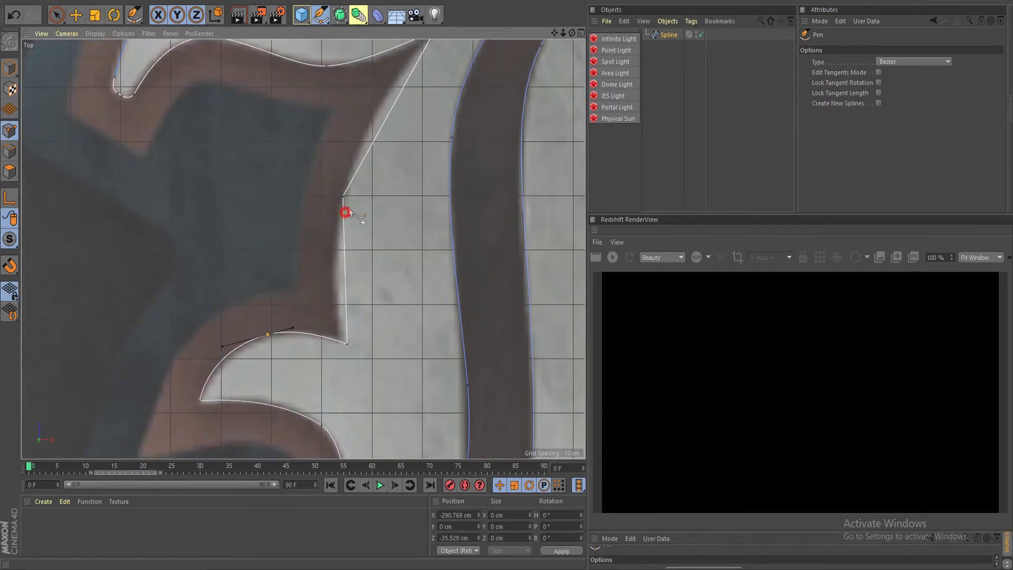
- Move the upper spur's inner corner onto the reference and realign the upper tangent of the stem point above it
alt+middle_drag(348, 303, 341, 324)
drag(341, 366, 334, 364)
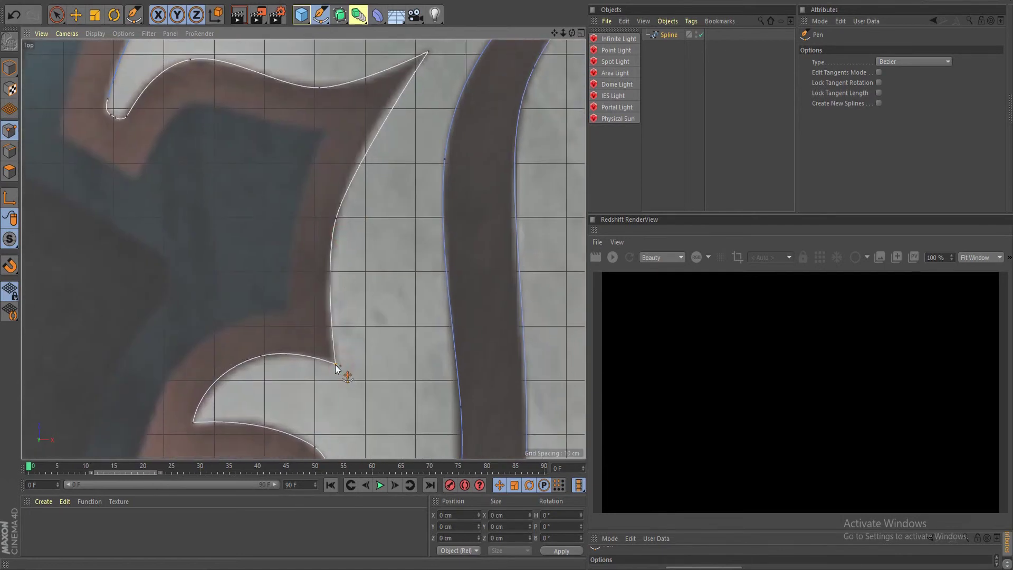
alt+middle_drag(345, 257, 335, 309)
drag(327, 271, 345, 201)
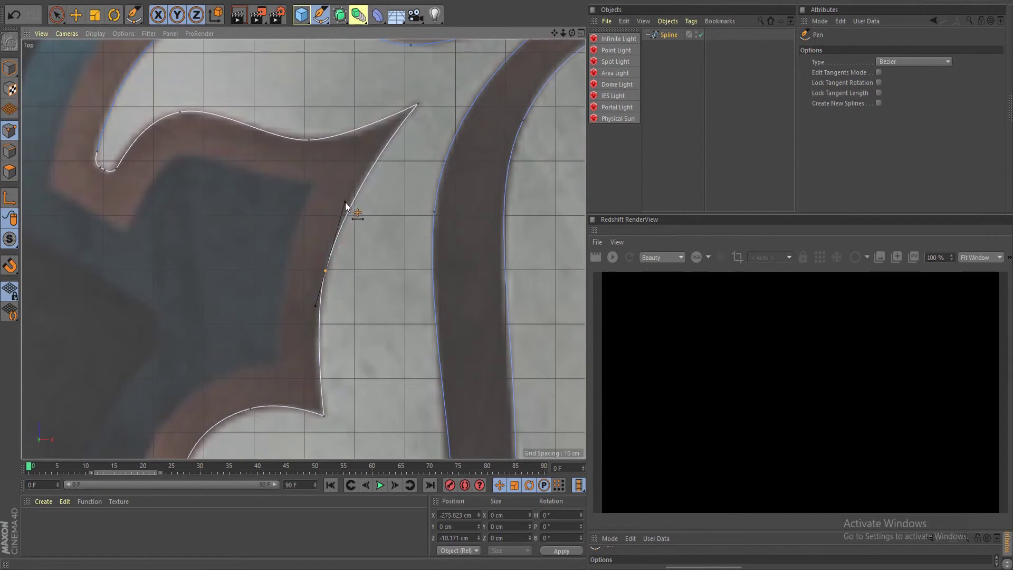
- Examine the whole L outline against the reference lettering for places where the curves deviate
scroll(355, 226, down, 6)
scroll(375, 277, up, 2)
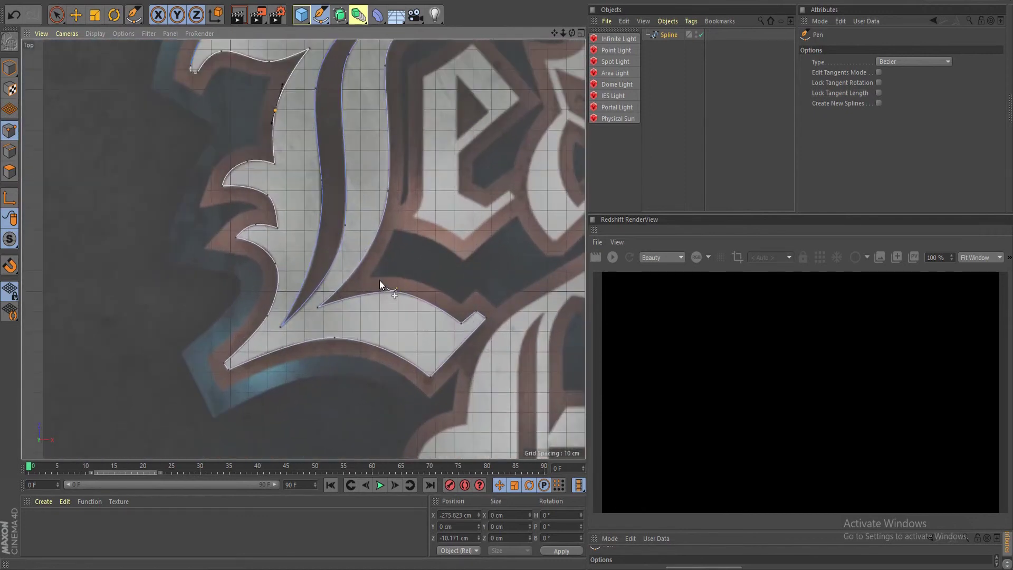
scroll(379, 282, down, 3)
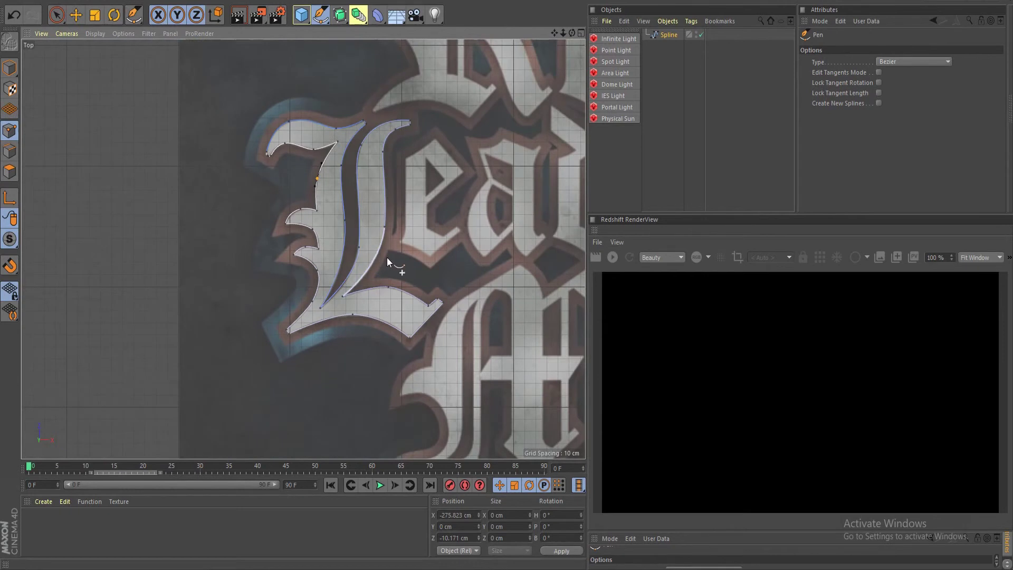
scroll(374, 252, up, 2)
scroll(382, 238, down, 4)
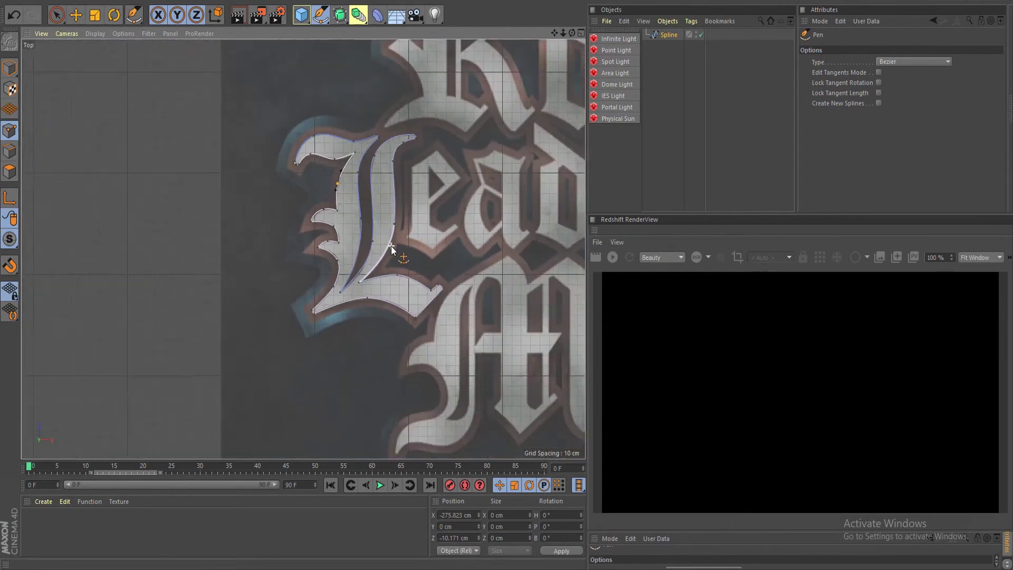
scroll(391, 246, down, 3)
alt+middle_drag(422, 258, 357, 244)
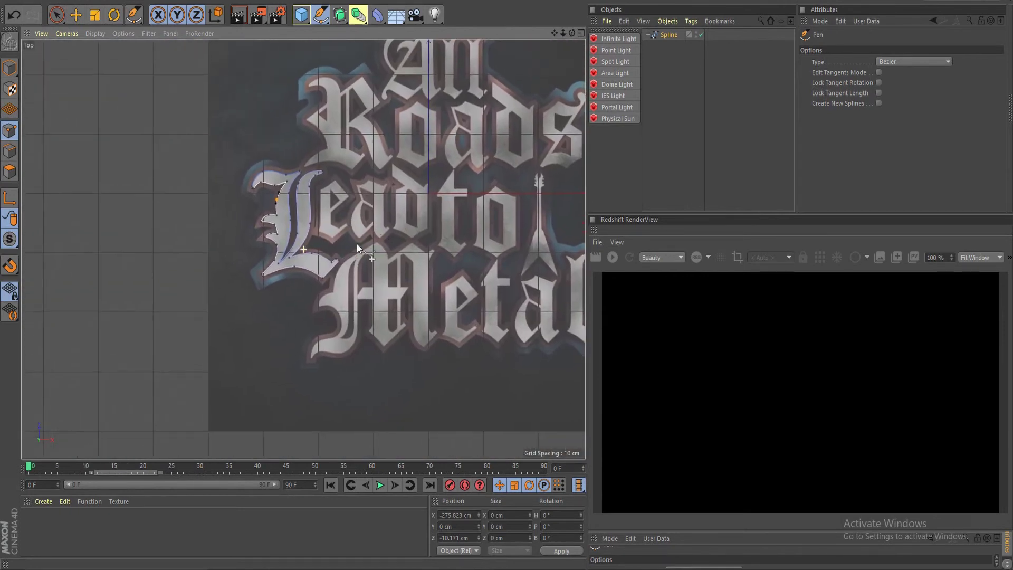
scroll(289, 230, down, 4)
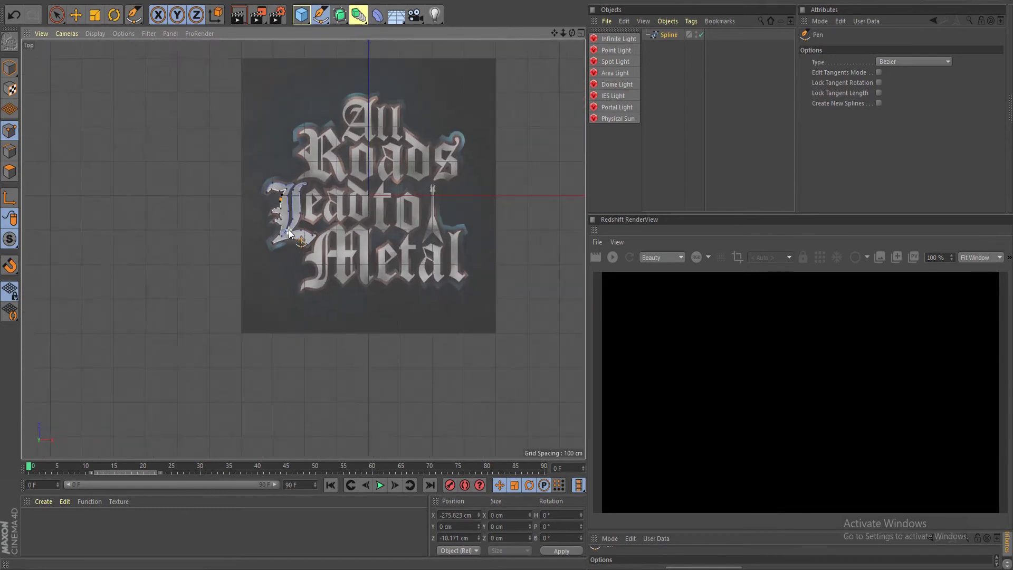
scroll(290, 224, up, 4)
scroll(244, 181, up, 4)
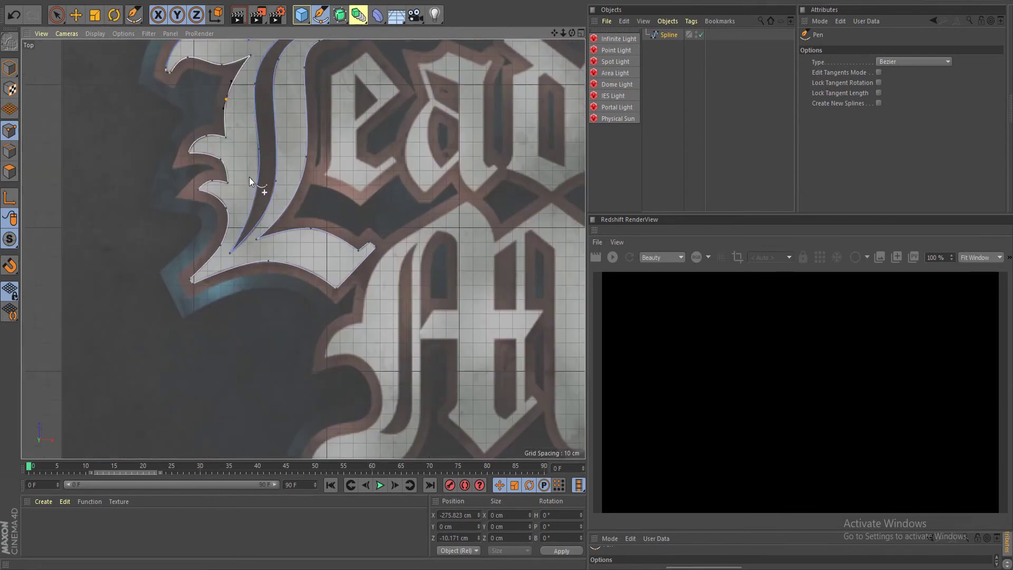
scroll(248, 176, down, 4)
scroll(247, 176, up, 3)
scroll(331, 287, down, 3)
scroll(315, 259, up, 4)
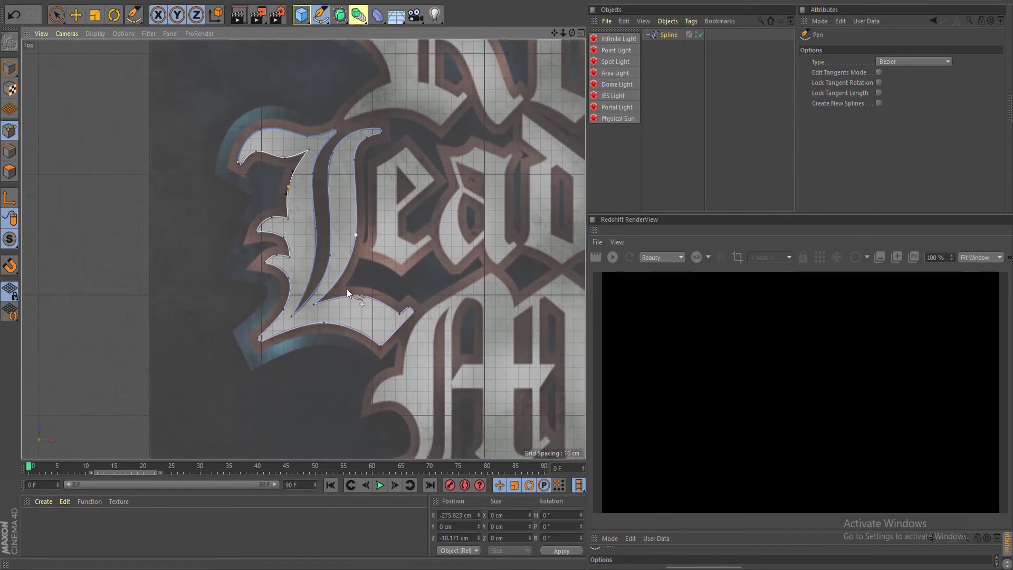
scroll(311, 267, down, 3)
scroll(311, 267, up, 4)
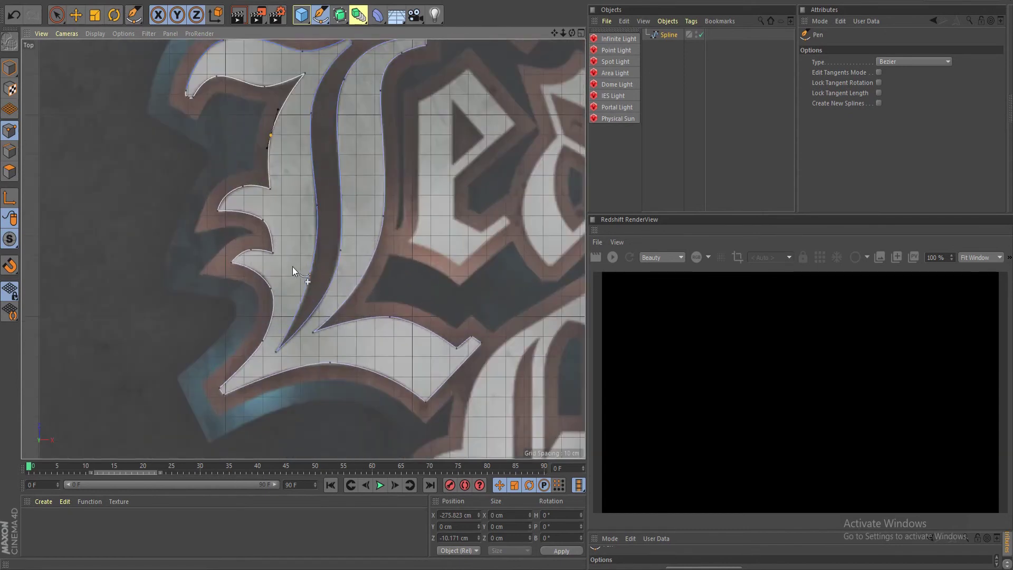
scroll(301, 249, down, 3)
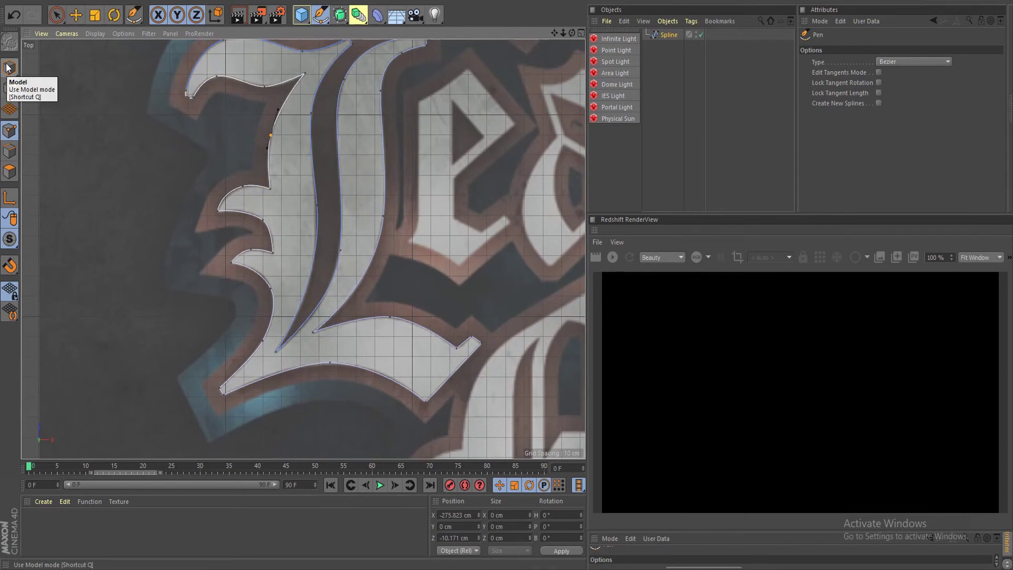
- Switch to Model mode and frame the complete L spline in the Perspective view
key(ctrl+shift+z)
click(9, 67)
scroll(336, 202, down, 3)
middle_click(335, 202)
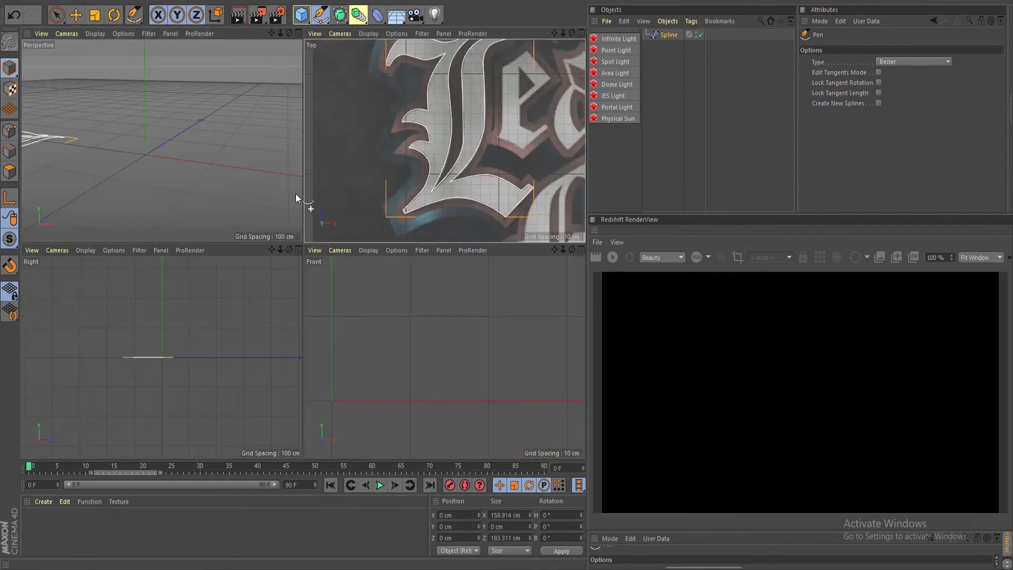
middle_click(168, 174)
alt+drag(192, 187, 207, 322)
scroll(200, 267, down, 3)
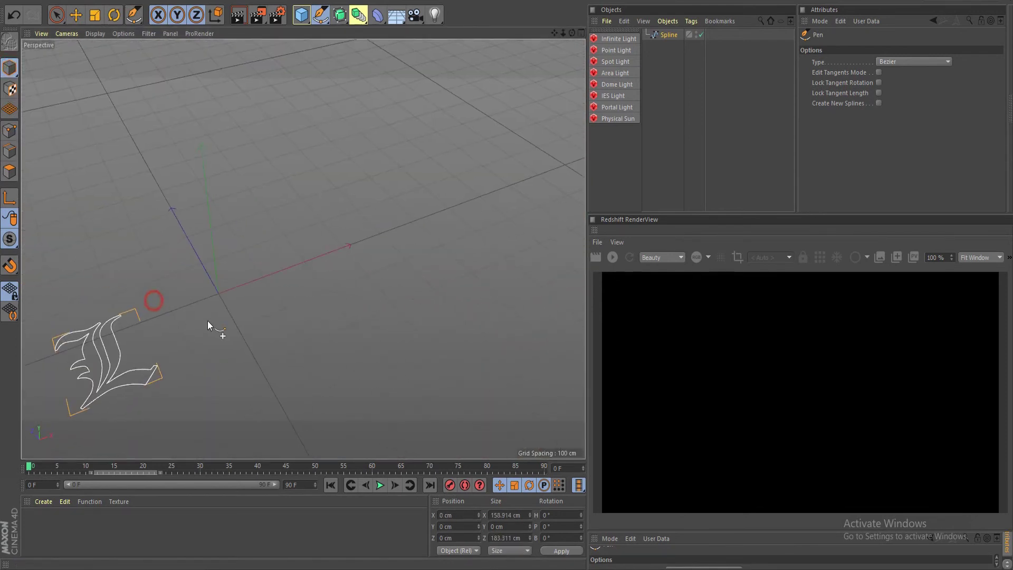
alt+middle_drag(208, 321, 343, 165)
alt+drag(343, 165, 296, 261)
scroll(288, 249, up, 6)
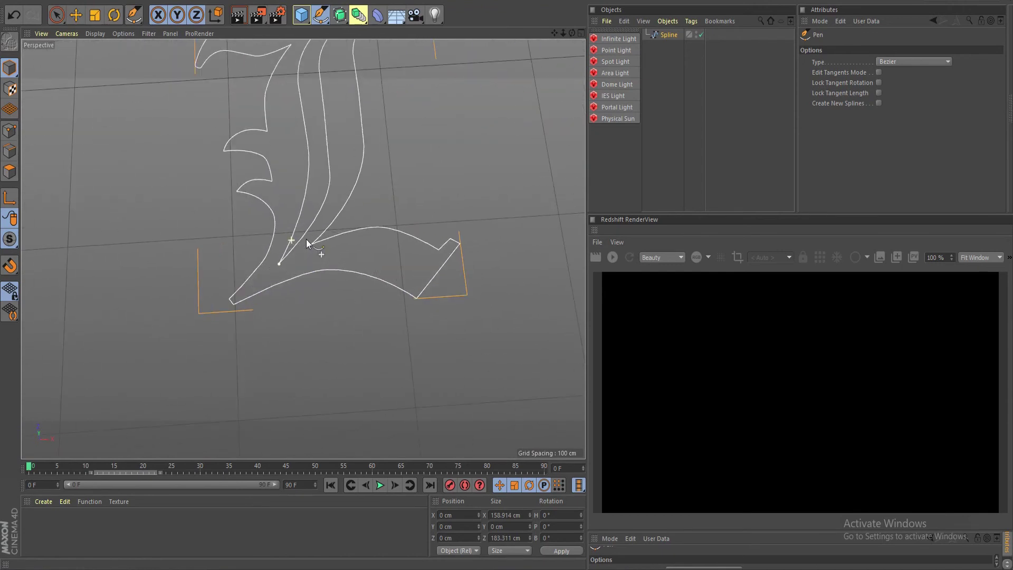
alt+middle_drag(307, 241, 282, 278)
alt+drag(282, 278, 324, 319)
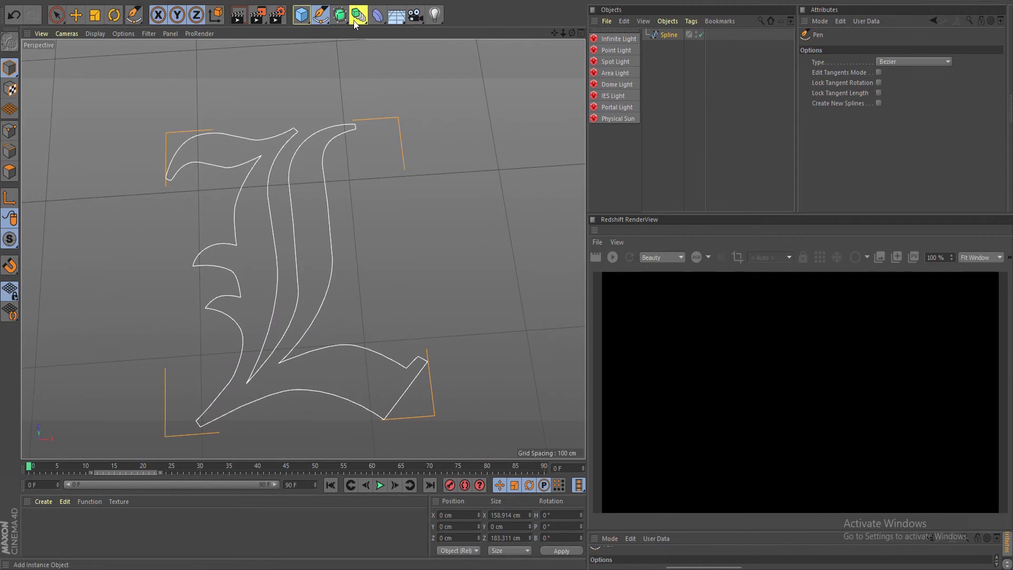
- Add an Extrude object and make the L spline its child
click(339, 15)
click(468, 27)
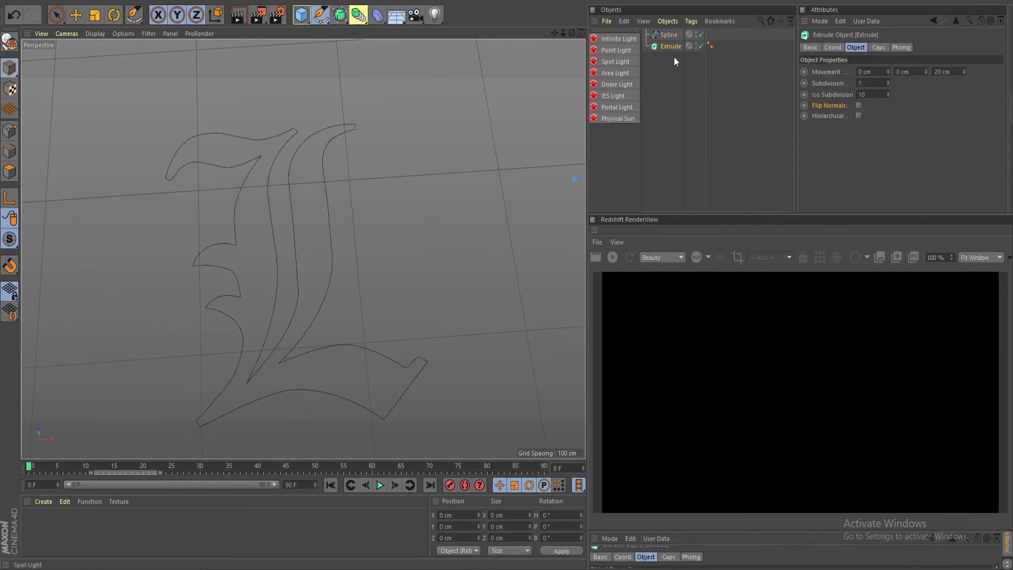
drag(668, 35, 669, 46)
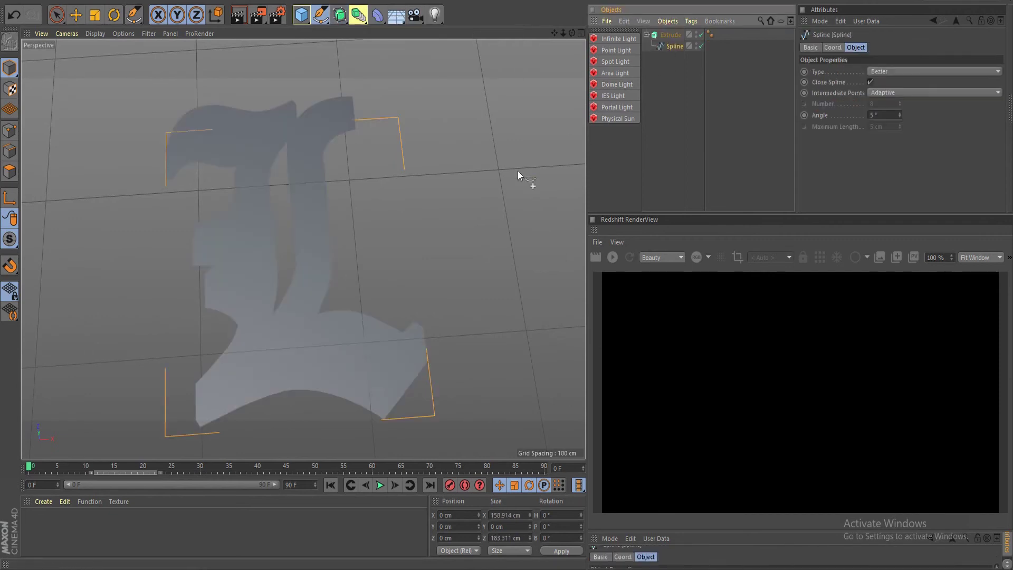
- Set the Extrude object's movement to 20 cm in Y and 0 cm in Z
click(671, 34)
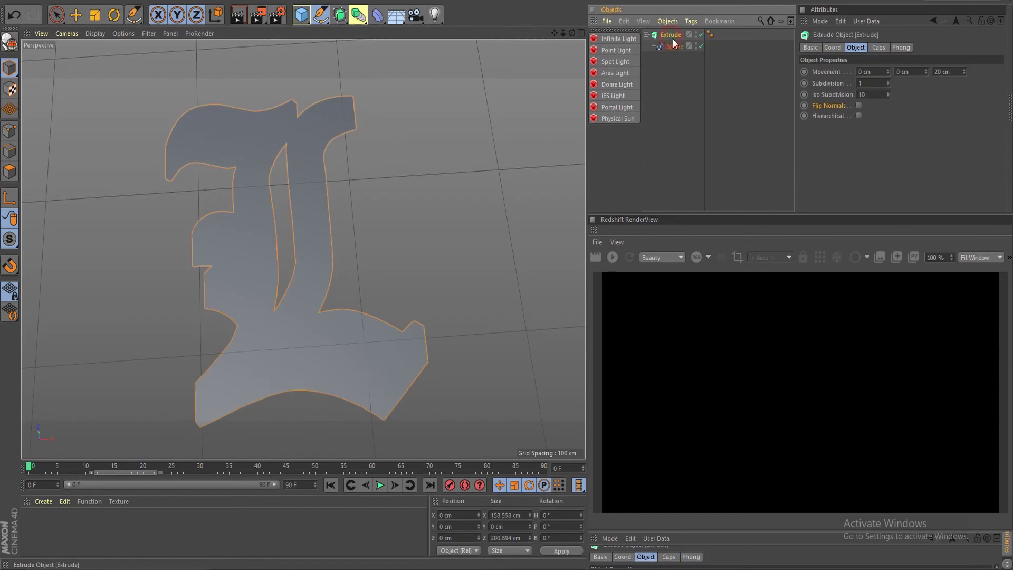
click(951, 73)
text(0)
click(903, 72)
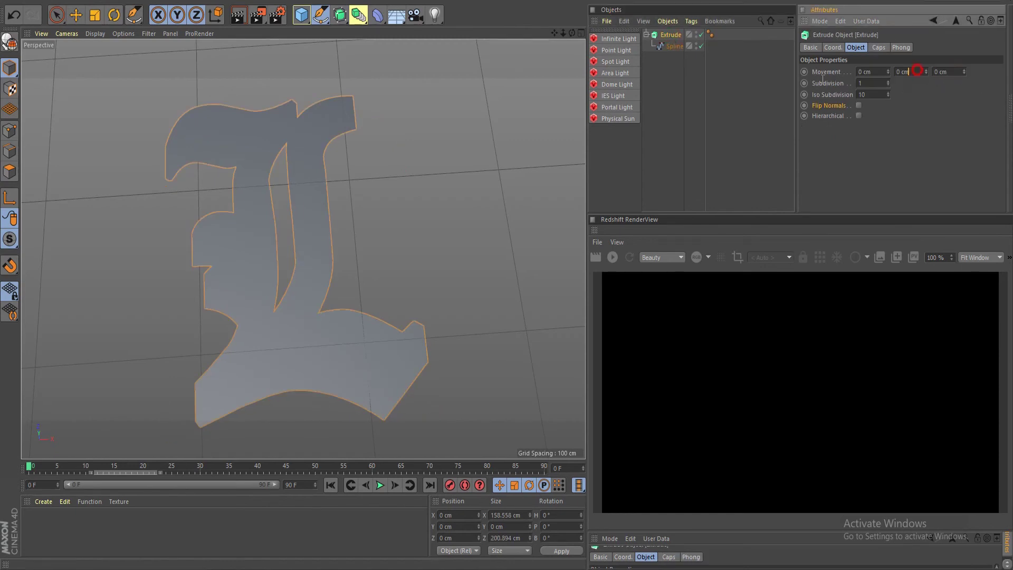
text(20)
key(Return)
- Examine the extruded L's faces and side walls from several angles and distances
alt+drag(465, 253, 331, 346)
alt+right_drag(339, 341, 446, 341)
alt+drag(446, 333, 373, 248)
alt+drag(310, 320, 329, 282)
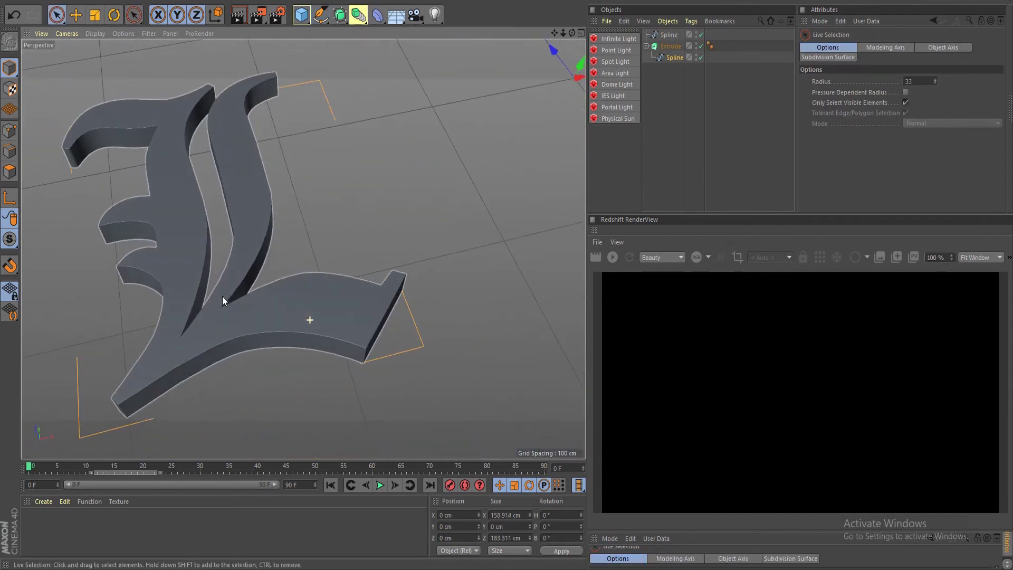
scroll(323, 277, down, 5)
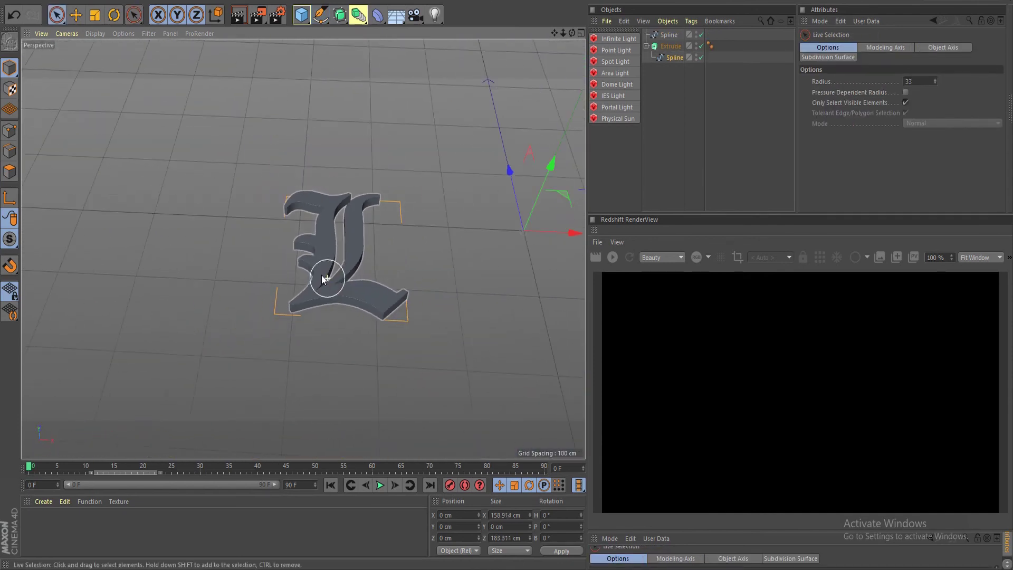
scroll(322, 273, up, 2)
scroll(319, 269, up, 3)
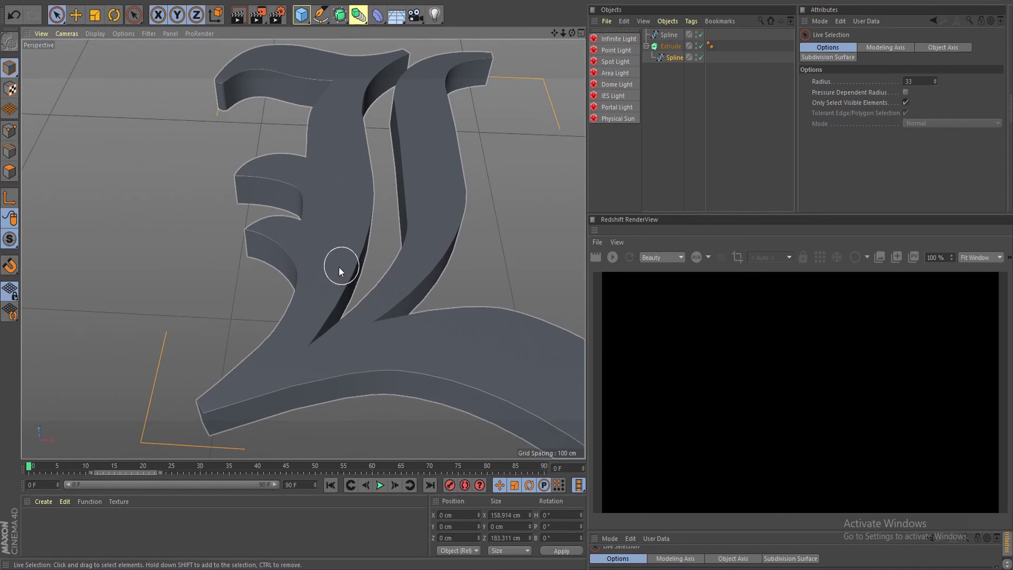